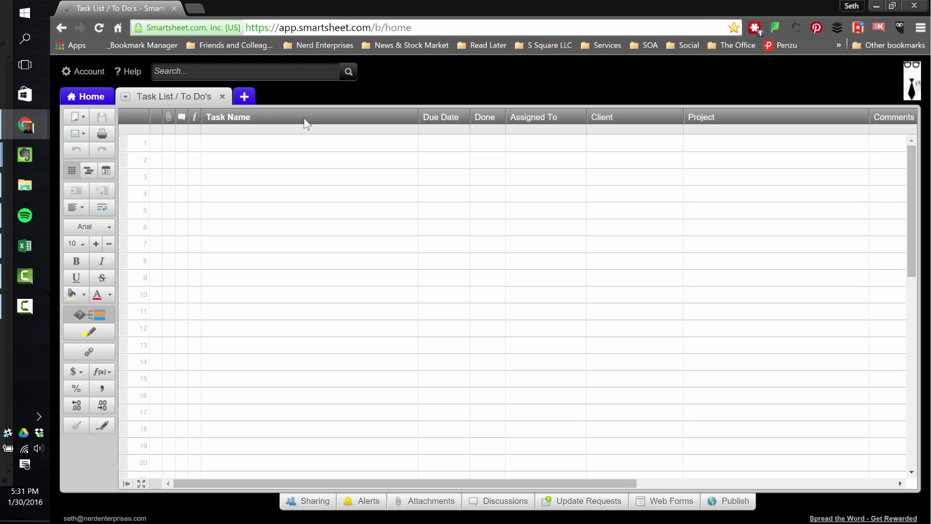
Enter 'How to Set up Tasks and To Do's in Smartsheet' as row 1's task name.
{"action": "left_click", "coordinate": [248, 144]}
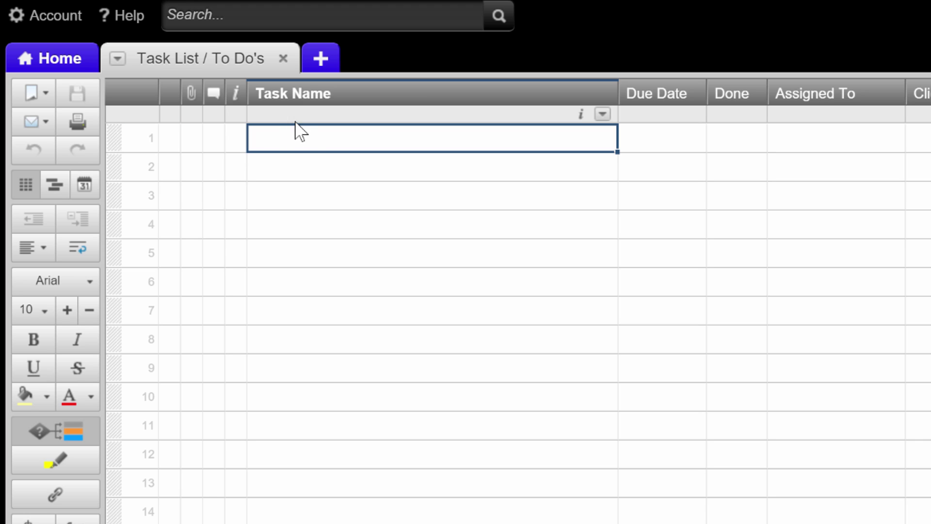
{"action": "left_click", "coordinate": [305, 143]}
{"action": "type", "text": "How to Set up Tasks and To Do's in Smartsheet"}
{"action": "key", "text": "Tab"}
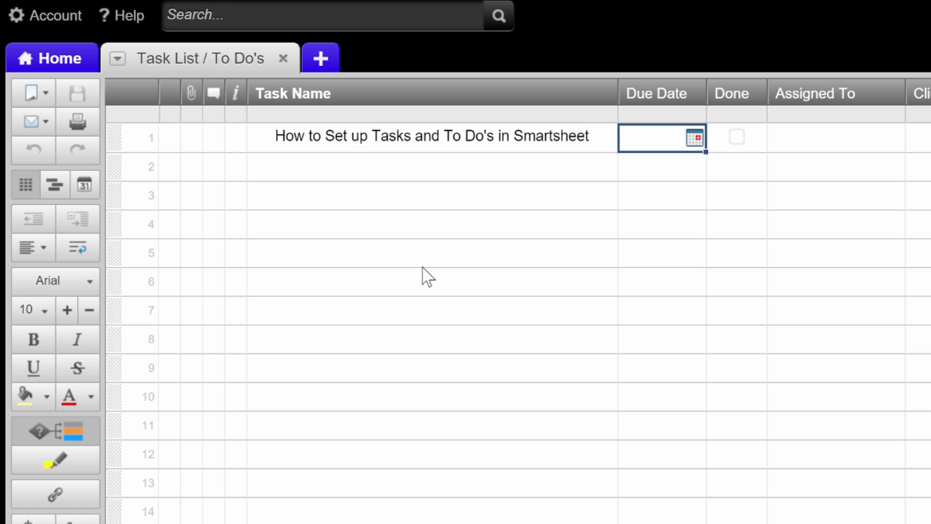
{"action": "key", "text": "shift+Tab"}
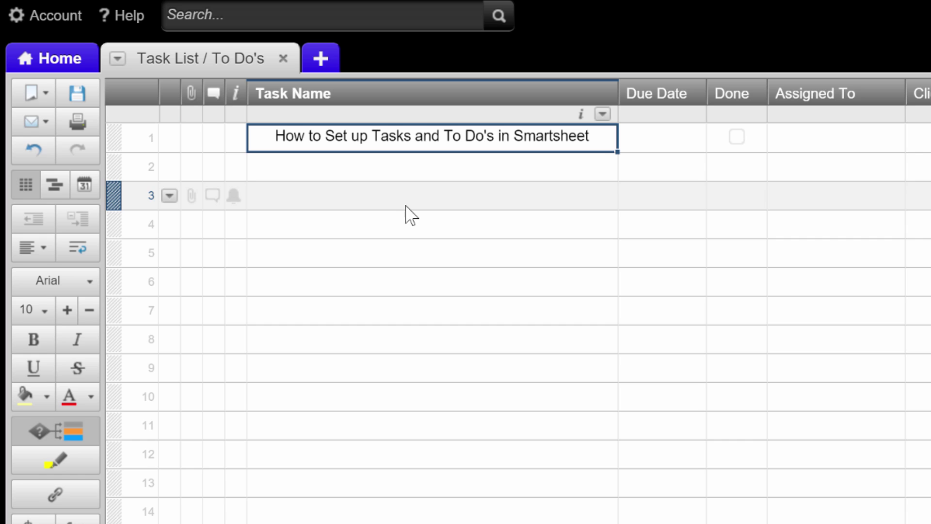
Set row 1's due date to 01/30/16 and assign it to the account owner.
{"action": "left_click", "coordinate": [703, 142]}
{"action": "left_click", "coordinate": [612, 122]}
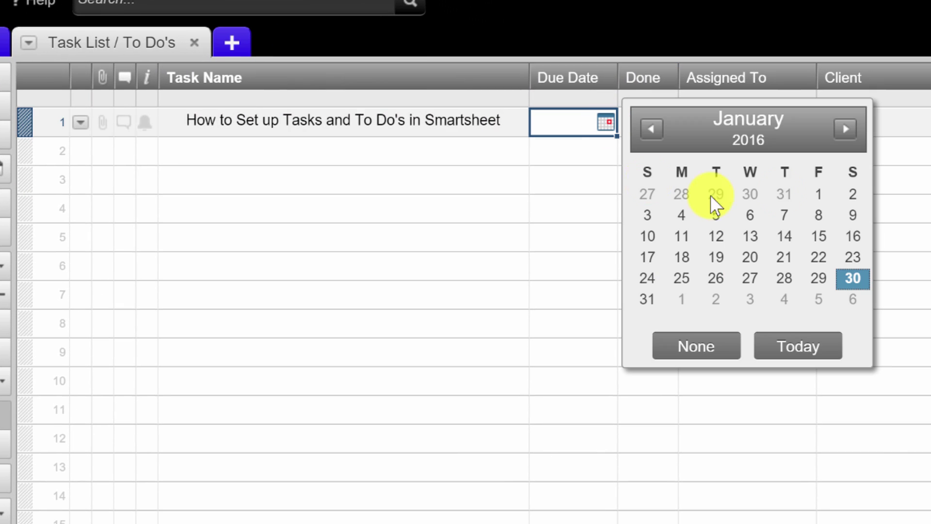
{"action": "left_click", "coordinate": [856, 285]}
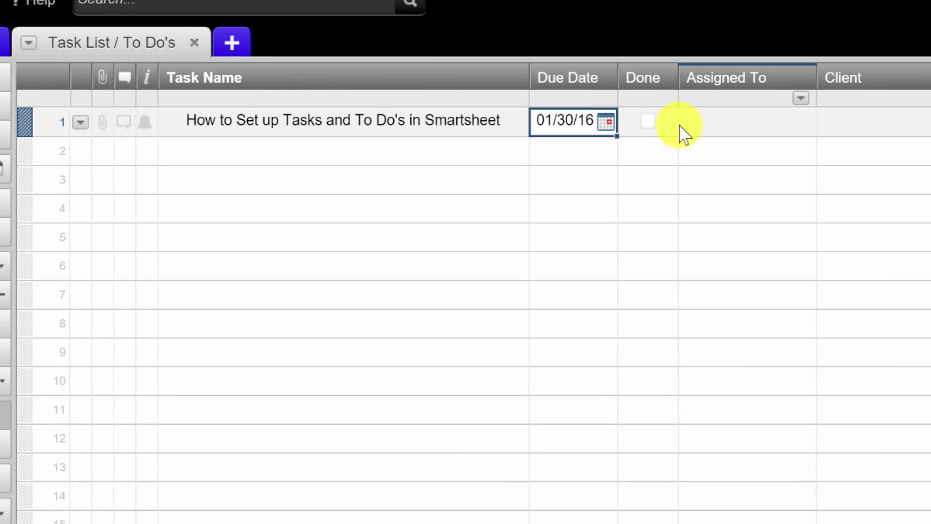
{"action": "left_click", "coordinate": [808, 121]}
{"action": "left_click", "coordinate": [803, 127]}
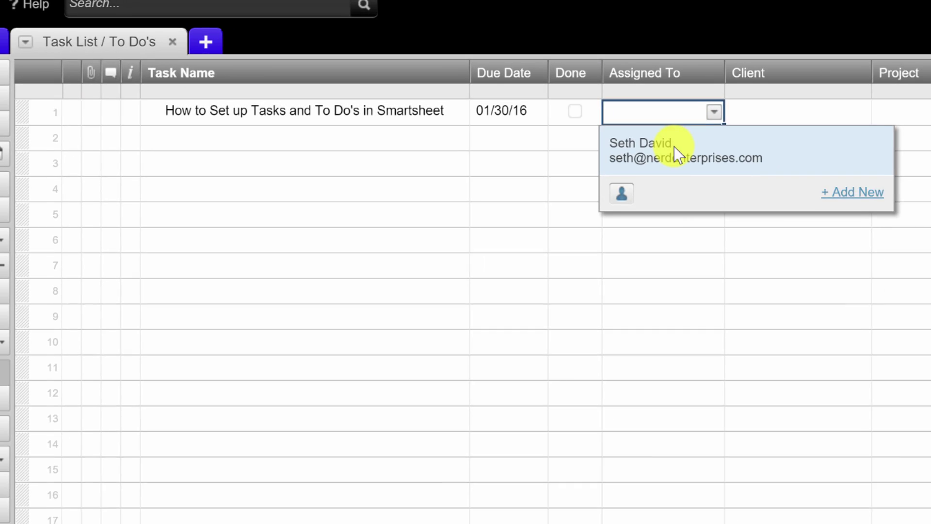
{"action": "left_click", "coordinate": [619, 147]}
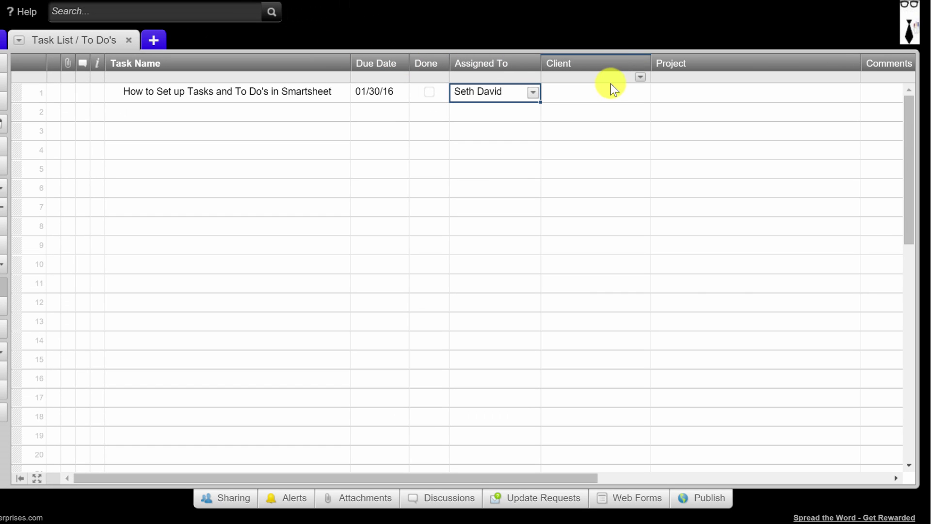
Delete the Client, Project and Comments columns.
{"action": "right_click", "coordinate": [605, 60]}
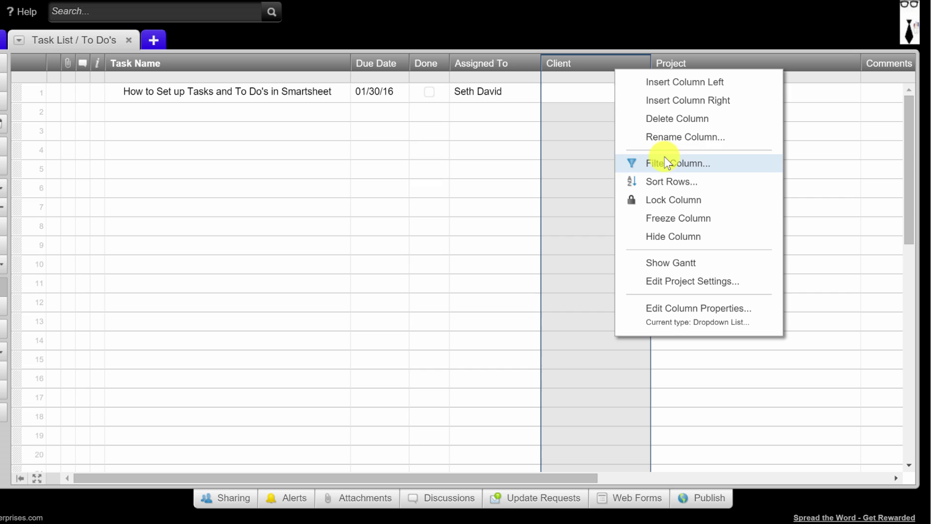
{"action": "left_click", "coordinate": [647, 118]}
{"action": "right_click", "coordinate": [627, 61]}
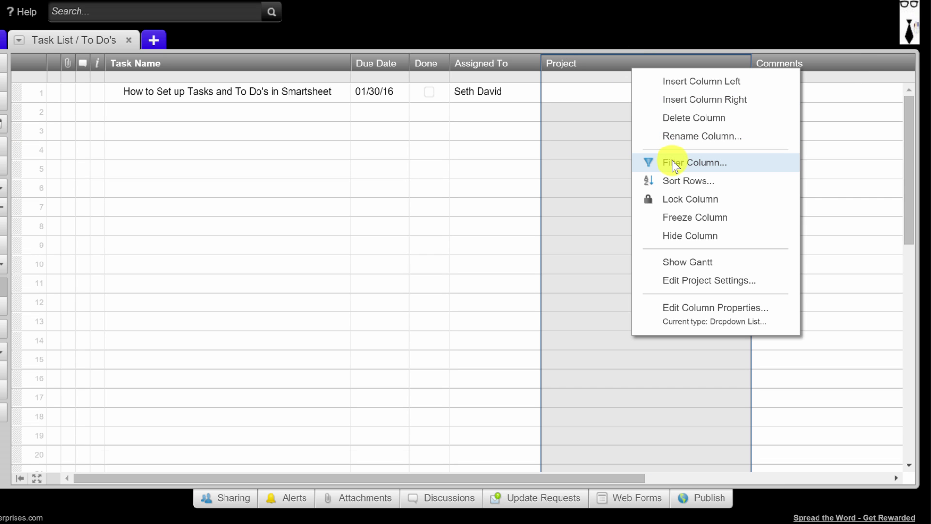
{"action": "left_click", "coordinate": [697, 122]}
{"action": "right_click", "coordinate": [611, 67]}
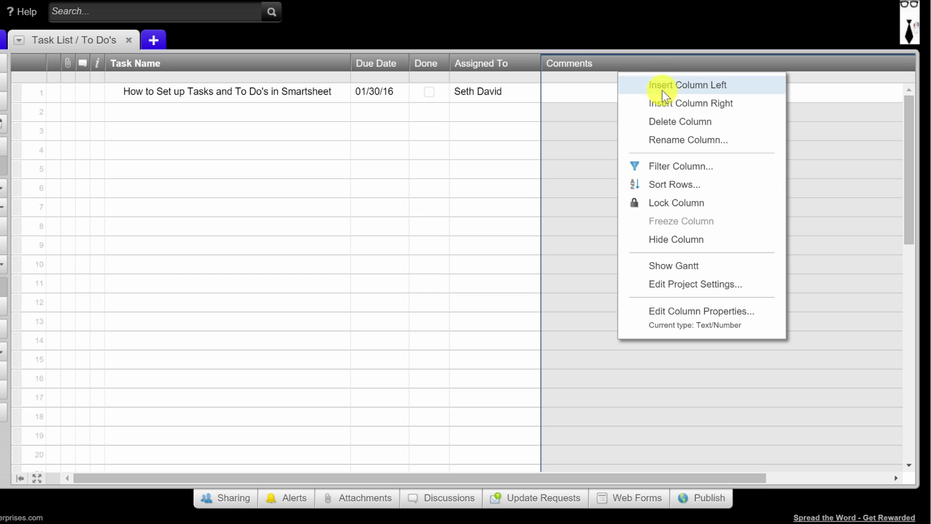
{"action": "left_click", "coordinate": [670, 120]}
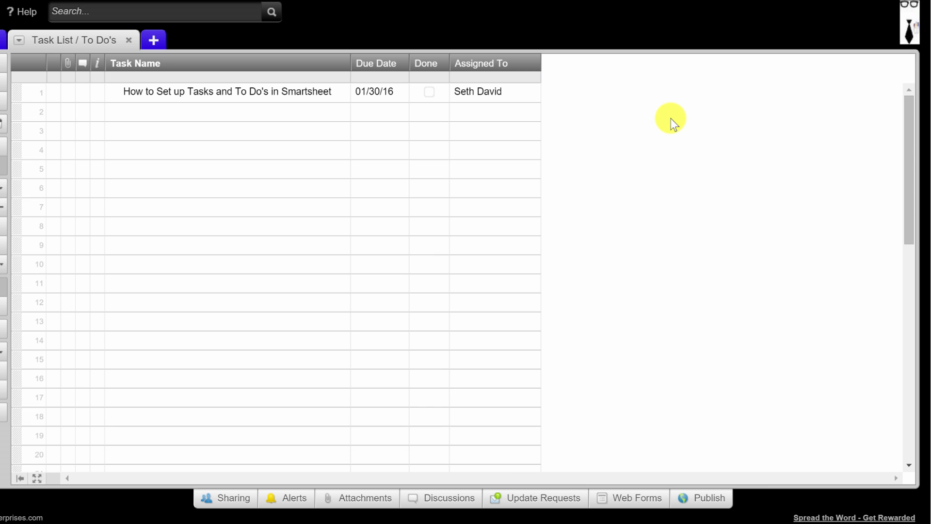
Start a new discussion on row 1, cancel it, and reselect row 1's task name.
{"action": "left_click", "coordinate": [83, 94]}
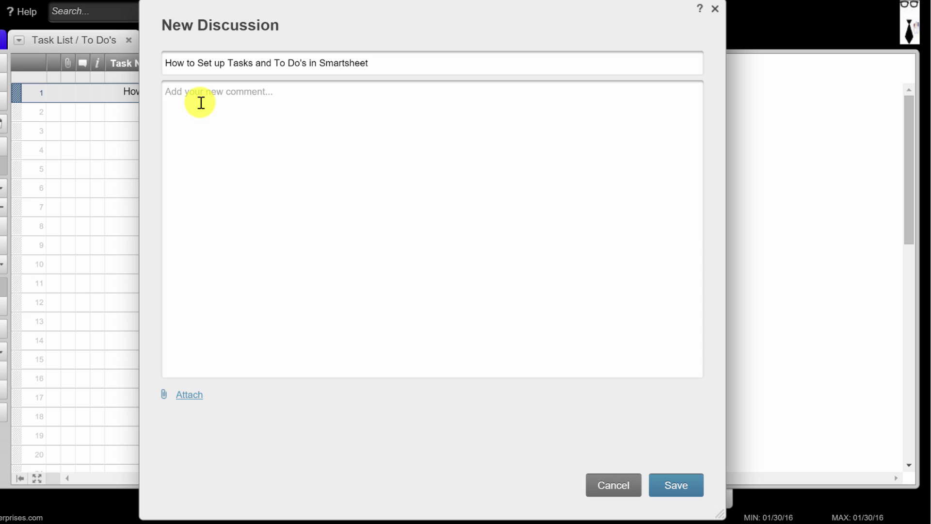
{"action": "left_click", "coordinate": [716, 9]}
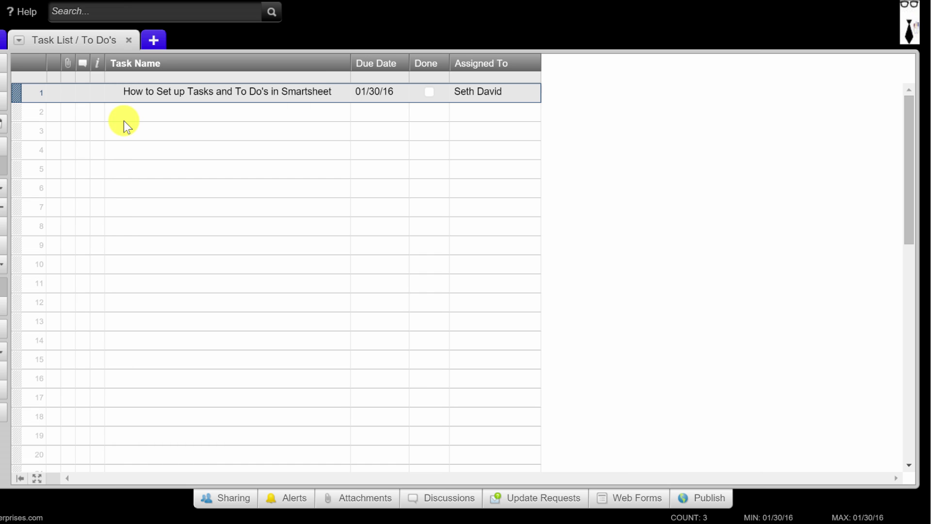
{"action": "left_click", "coordinate": [180, 93]}
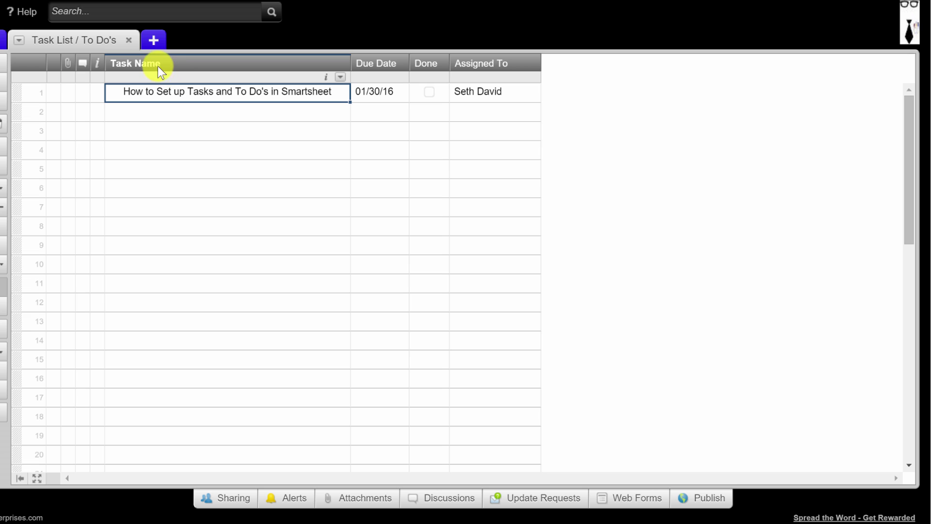
{"action": "mouse_move", "coordinate": [484, 97]}
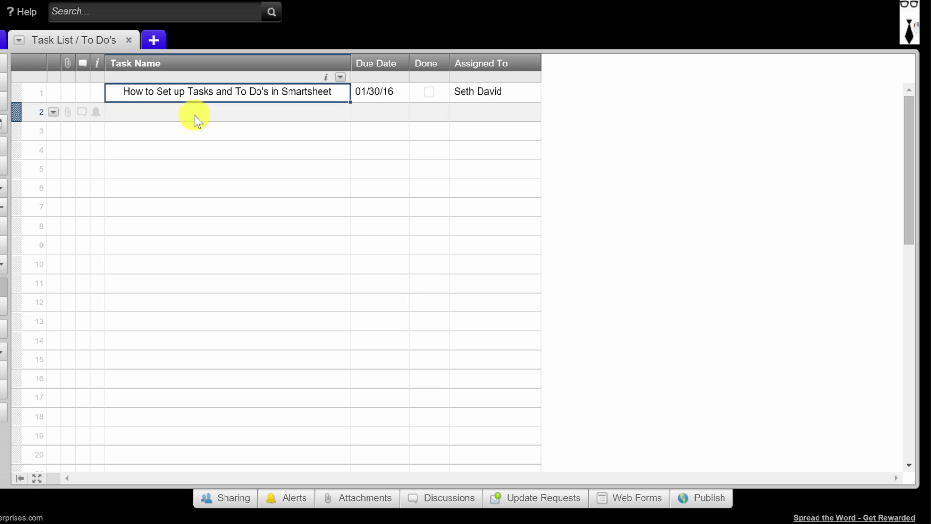
Enter Write Content, Write video notes and Record the video in rows 2–4.
{"action": "left_click", "coordinate": [196, 117]}
{"action": "type", "text": "Wriet"}
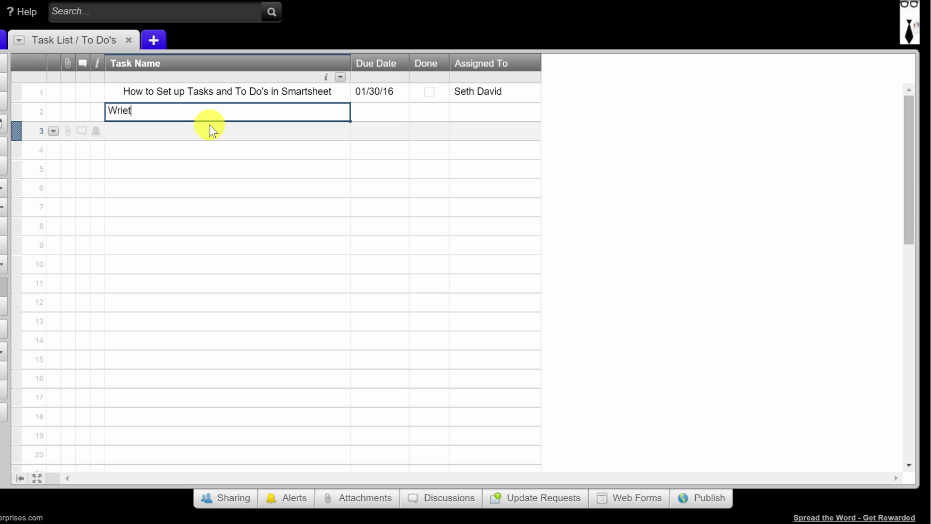
{"action": "key", "text": "BackSpace"}
{"action": "key", "text": "BackSpace"}
{"action": "type", "text": "te Content"}
{"action": "key", "text": "Return"}
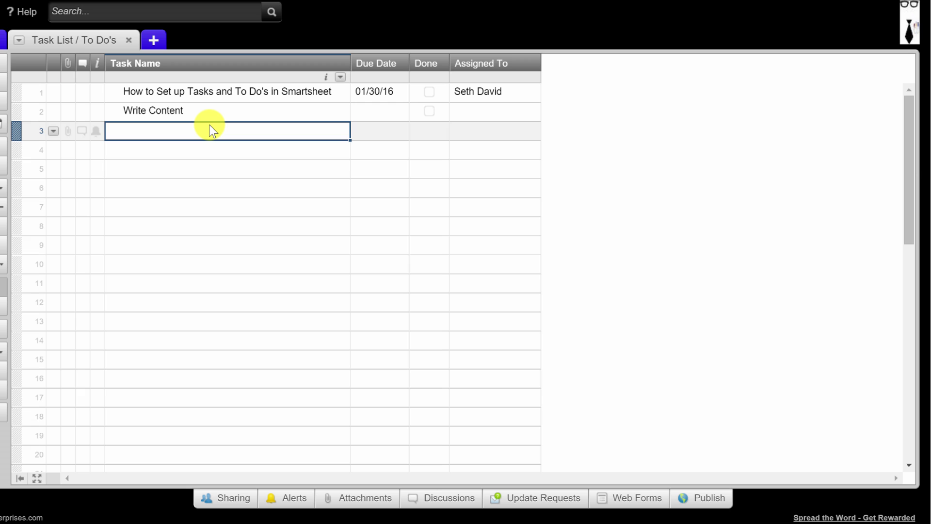
{"action": "type", "text": "Write video notes"}
{"action": "key", "text": "Return"}
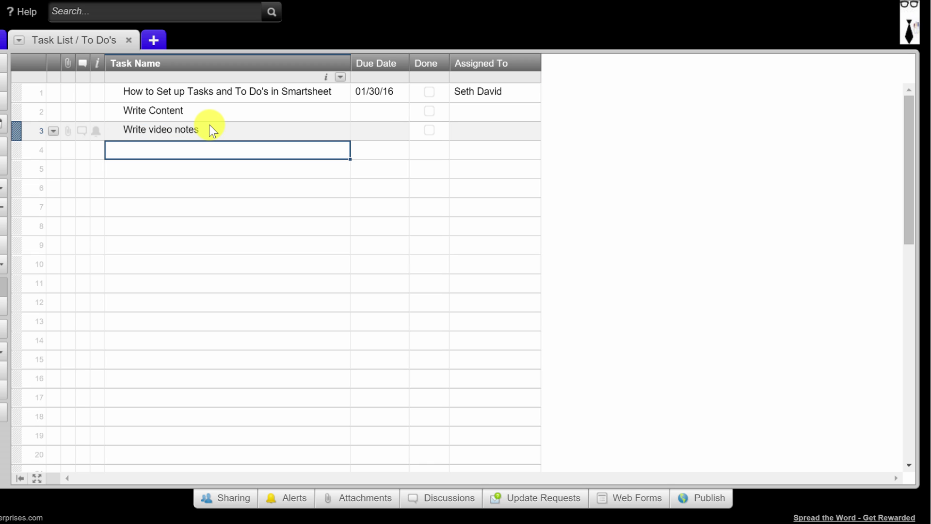
{"action": "type", "text": "Record the video"}
{"action": "key", "text": "Return"}
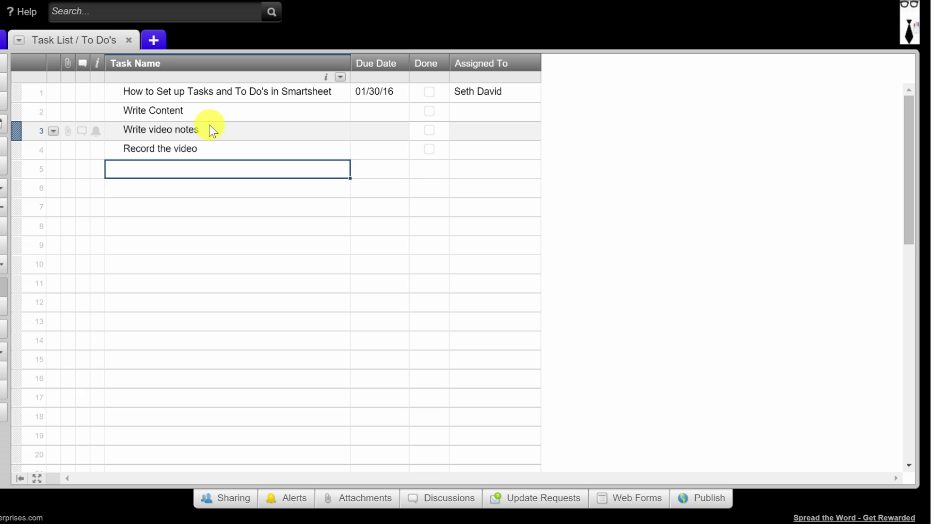
Enter Edit, Produce, Upload and Review the video, then Schedule publishing, in rows 5–9.
{"action": "type", "text": "edit"}
{"action": "key", "text": "BackSpace"}
{"action": "key", "text": "BackSpace"}
{"action": "key", "text": "BackSpace"}
{"action": "key", "text": "BackSpace"}
{"action": "type", "text": "Edit the video"}
{"action": "key", "text": "Return"}
{"action": "type", "text": "prod"}
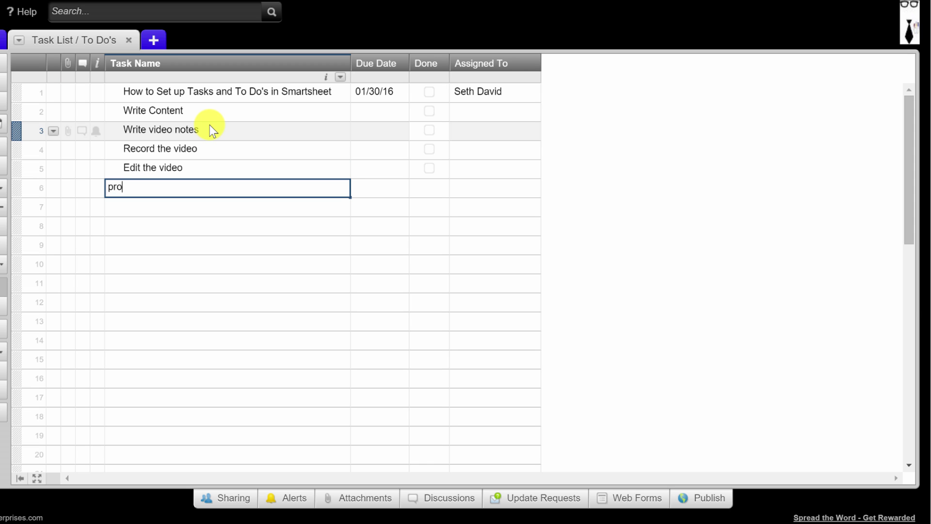
{"action": "key", "text": "BackSpace"}
{"action": "key", "text": "BackSpace"}
{"action": "key", "text": "BackSpace"}
{"action": "key", "text": "BackSpace"}
{"action": "type", "text": "Produce the video"}
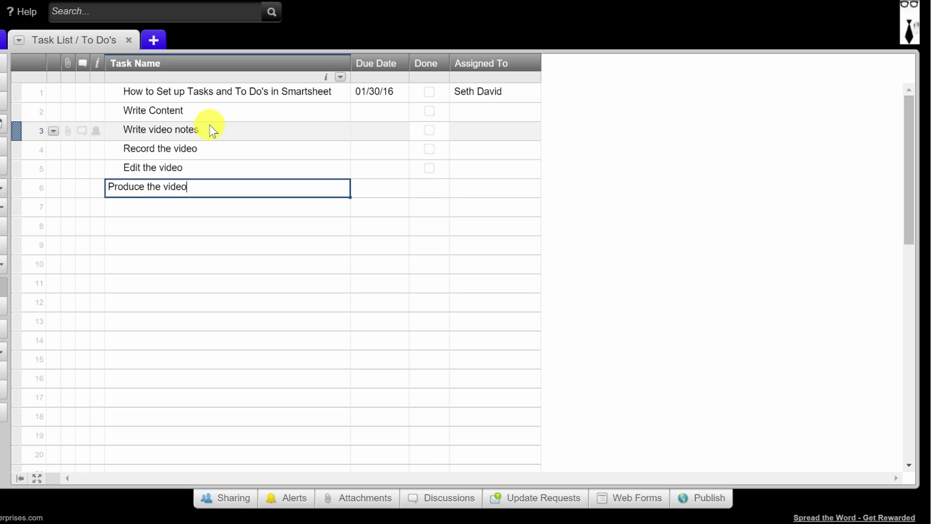
{"action": "key", "text": "Return"}
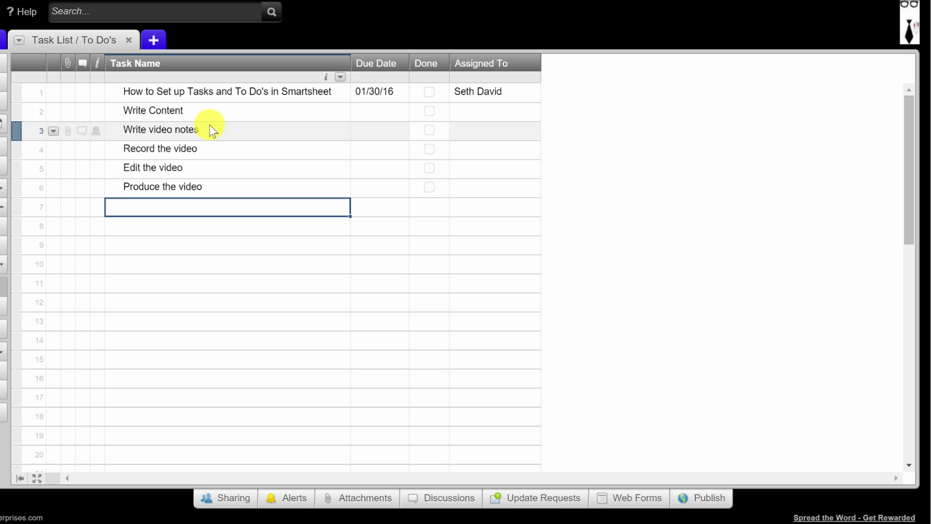
{"action": "type", "text": "Upload the video"}
{"action": "key", "text": "Return"}
{"action": "type", "text": "Revi"}
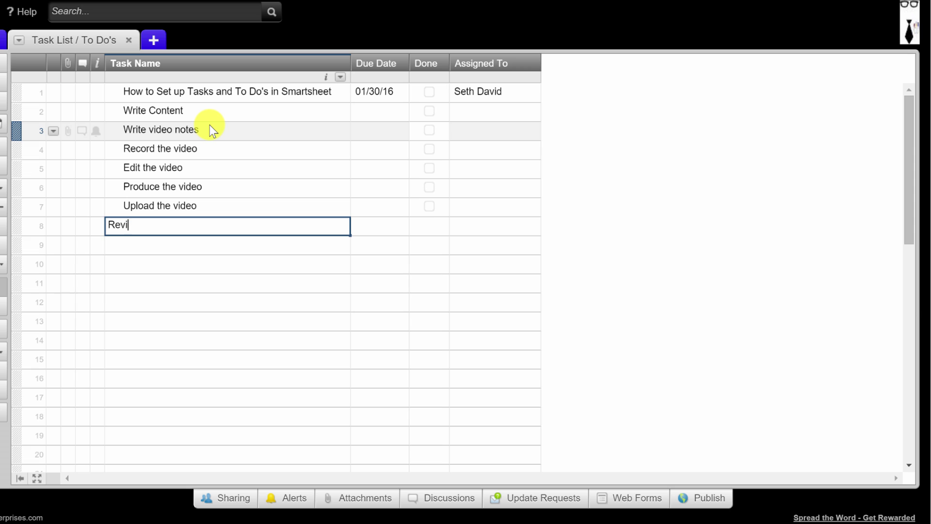
{"action": "type", "text": "ew the video"}
{"action": "key", "text": "Return"}
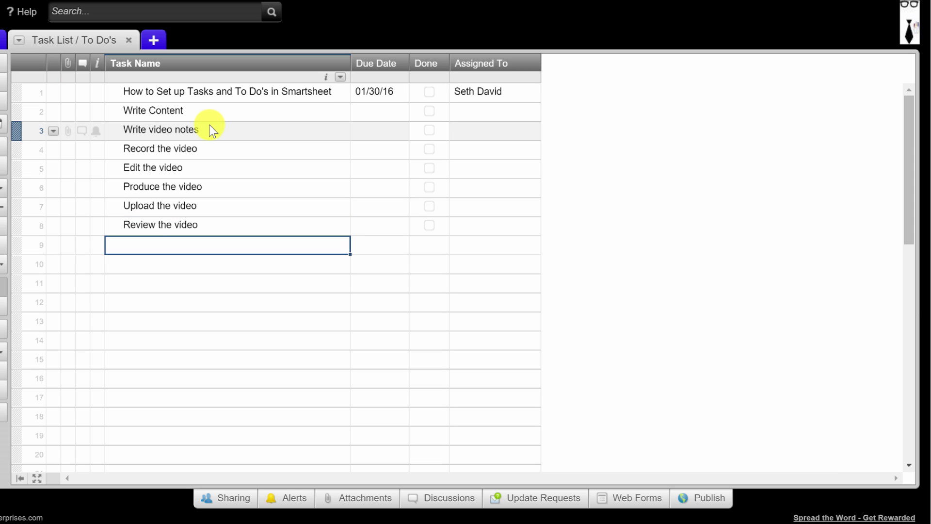
{"action": "type", "text": "Schedule publishing"}
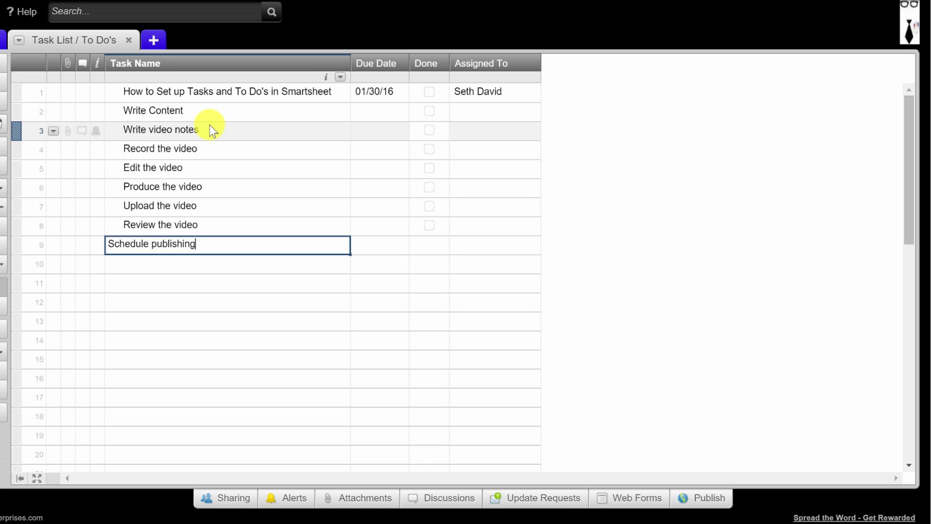
{"action": "key", "text": "Return"}
{"action": "key", "text": "Up"}
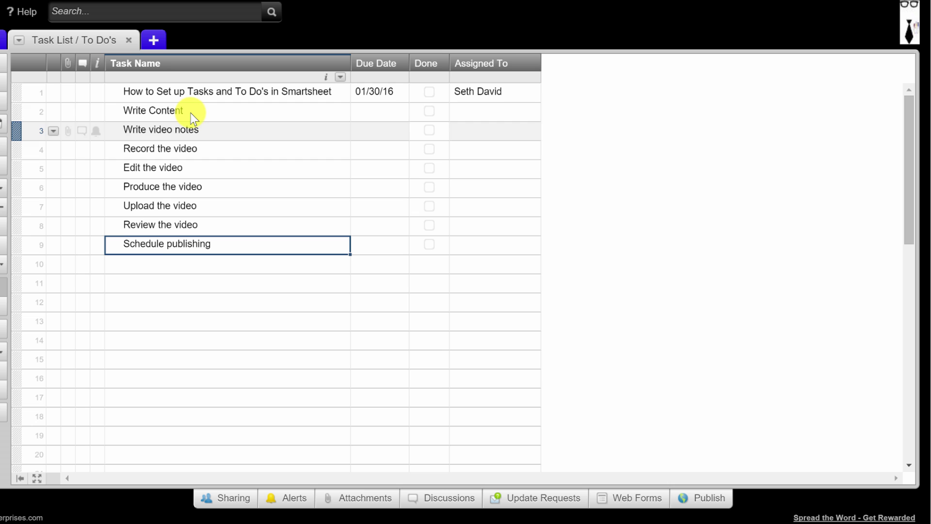
Indent rows 2–9 as subtasks under the first task.
{"action": "left_click_drag", "start_coordinate": [167, 117], "coordinate": [183, 246]}
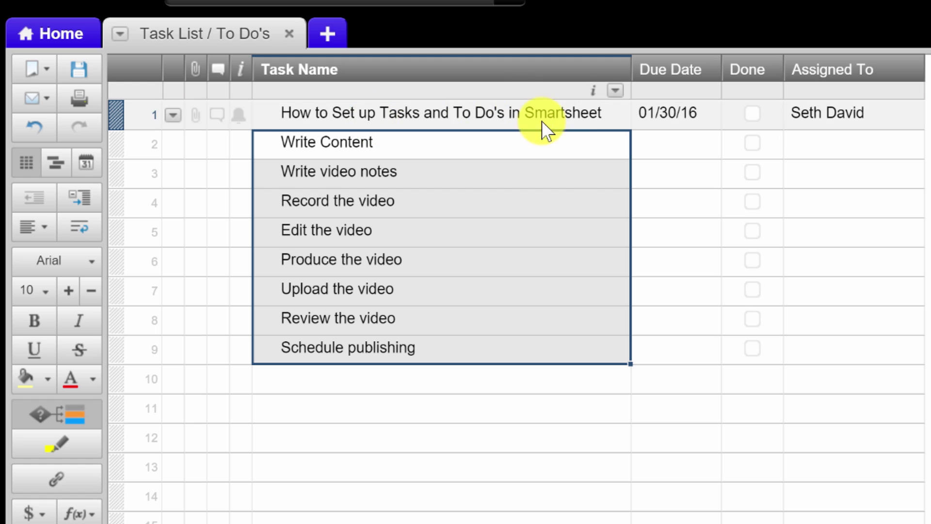
{"action": "left_click", "coordinate": [81, 201]}
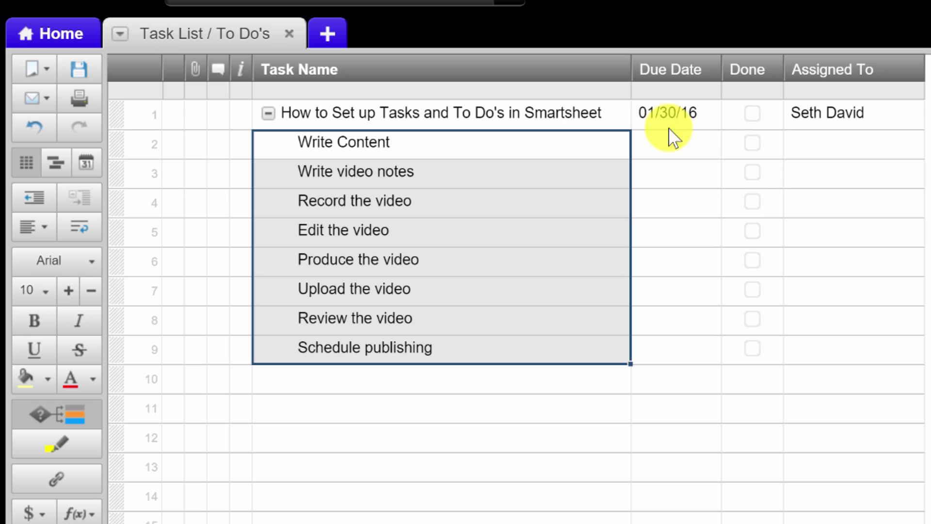
{"action": "left_click", "coordinate": [672, 148]}
{"action": "left_click", "coordinate": [810, 147]}
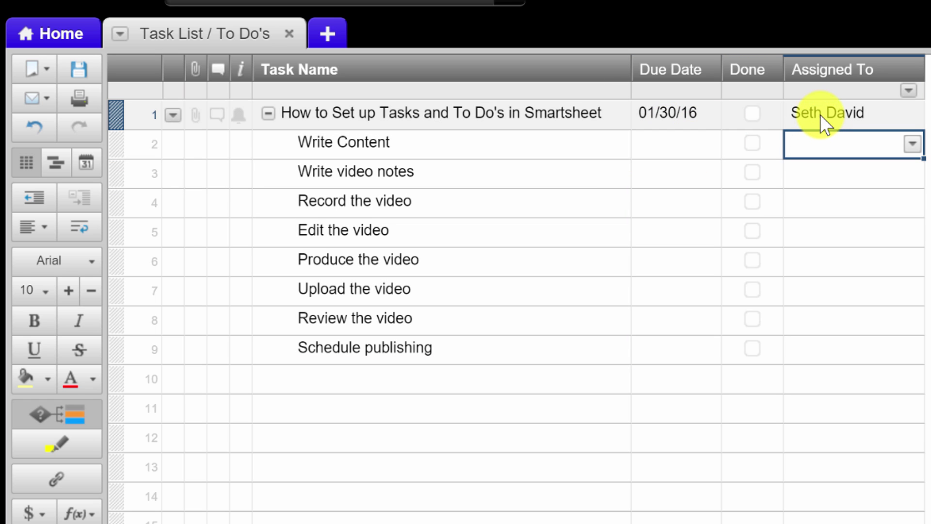
{"action": "left_click", "coordinate": [820, 114]}
{"action": "key", "text": "Down"}
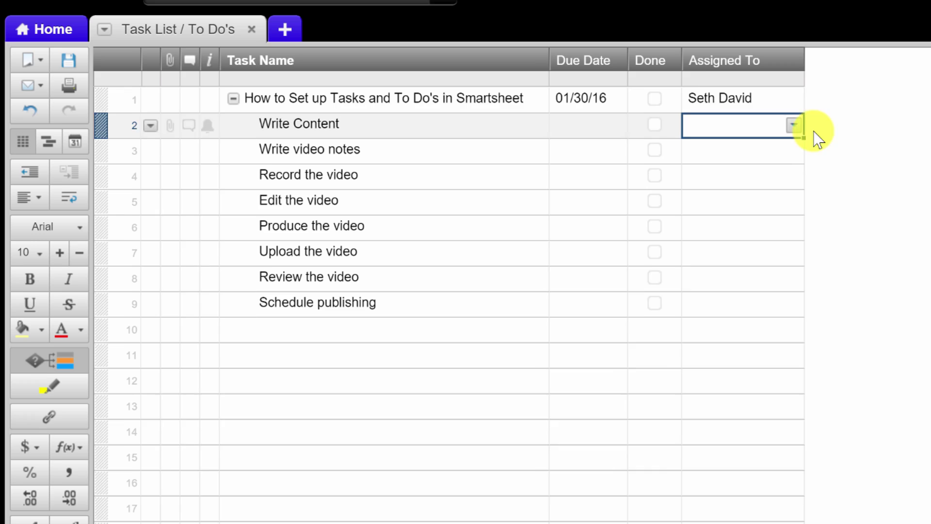
{"action": "left_click", "coordinate": [793, 125]}
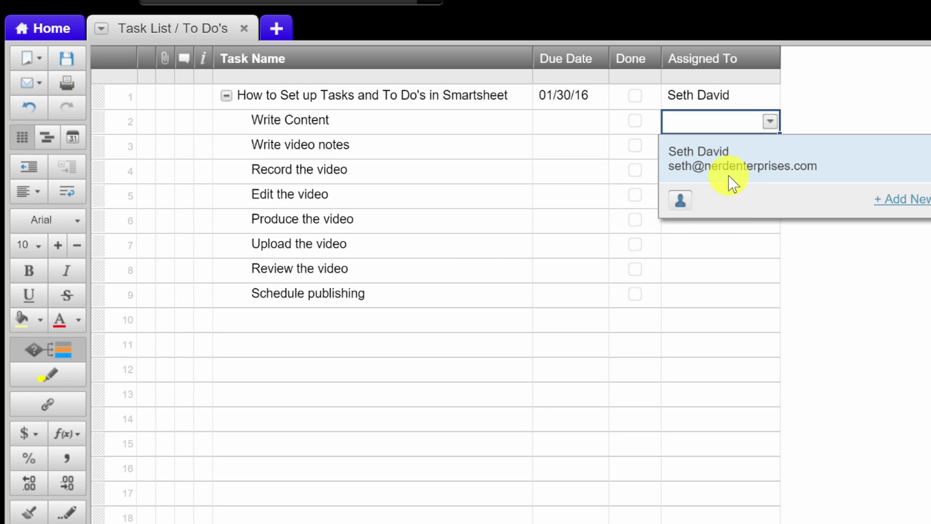
{"action": "key", "text": "Escape"}
Copy row 1's assignee into the Assigned To cells of rows 2–9.
{"action": "key", "text": "Up"}
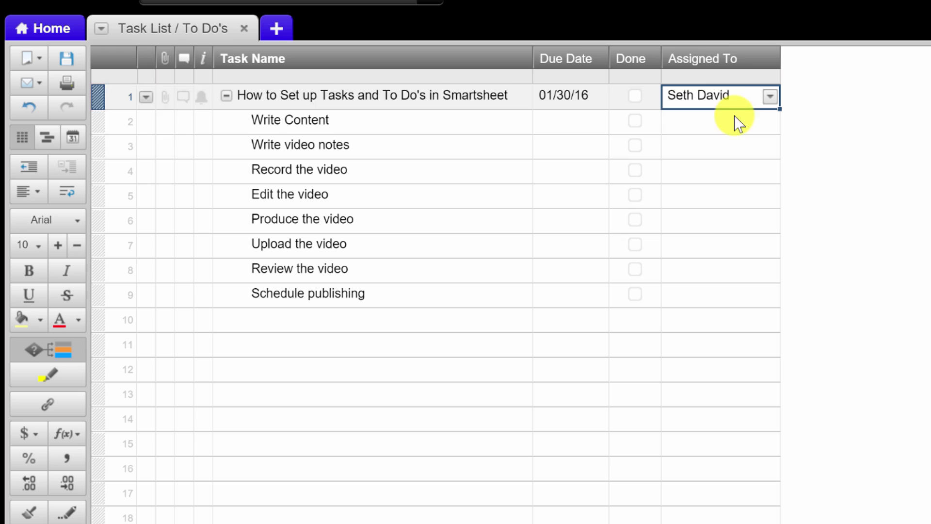
{"action": "key", "text": "ctrl+c"}
{"action": "key", "text": "Down"}
{"action": "key", "text": "shift+Down"}
{"action": "key", "text": "shift+Down"}
{"action": "key", "text": "shift+Down"}
{"action": "key", "text": "shift+Down"}
{"action": "key", "text": "shift+Down"}
{"action": "key", "text": "shift+Down"}
{"action": "key", "text": "shift+Down"}
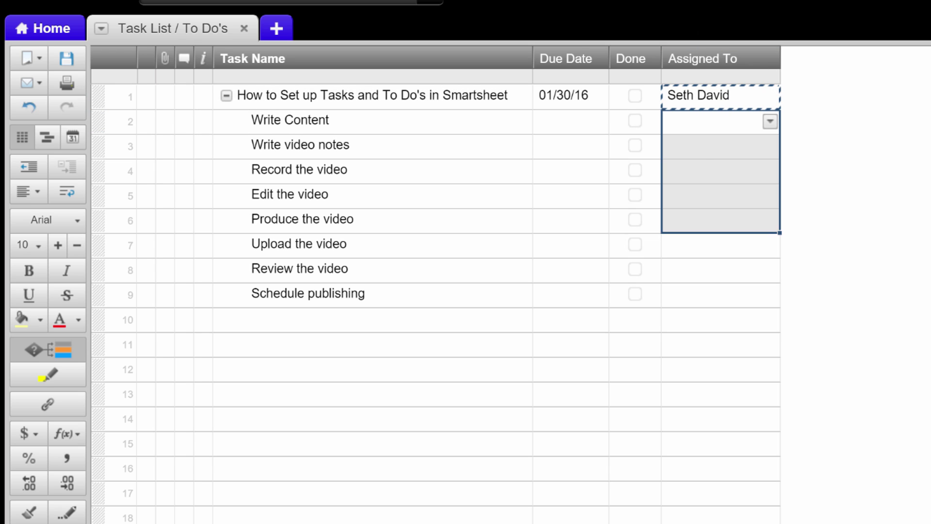
{"action": "key", "text": "ctrl+v"}
{"action": "key", "text": "Left"}
{"action": "key", "text": "Left"}
{"action": "key", "text": "Left"}
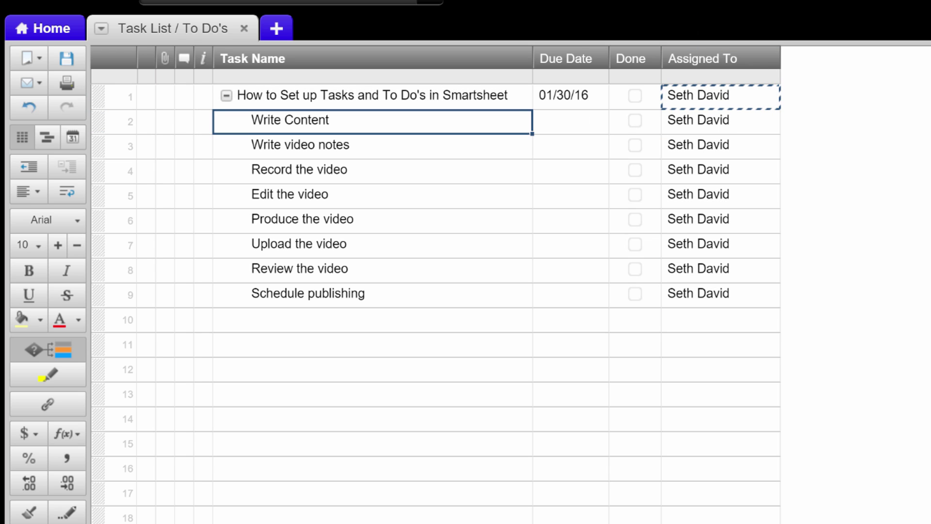
{"action": "key", "text": "Right"}
{"action": "key", "text": "Up"}
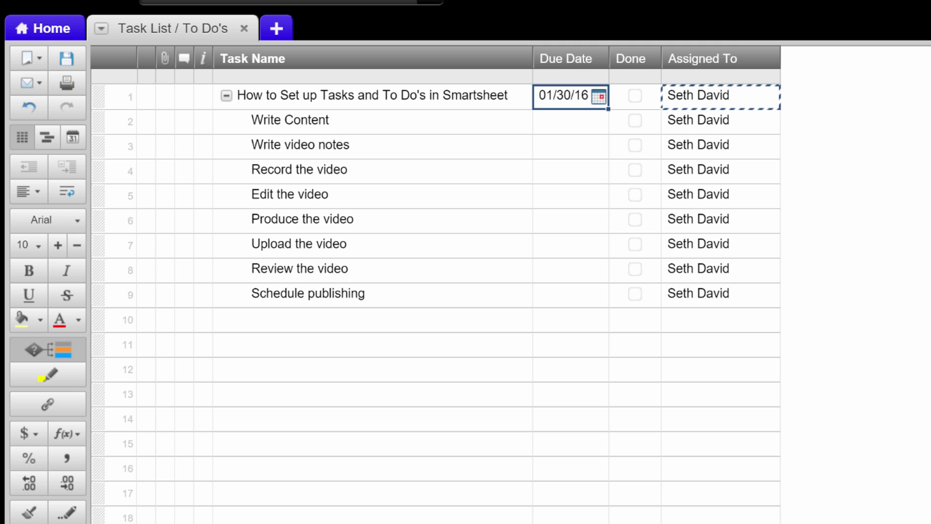
Set the parent task due 02/05/16 and rows 2–4 due 01/30/16.
{"action": "left_click", "coordinate": [600, 97]}
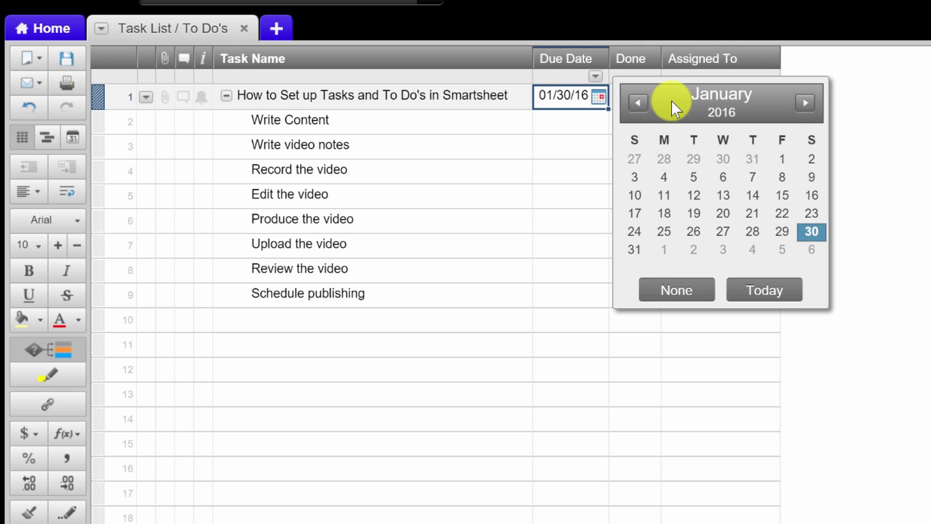
{"action": "left_click", "coordinate": [805, 102]}
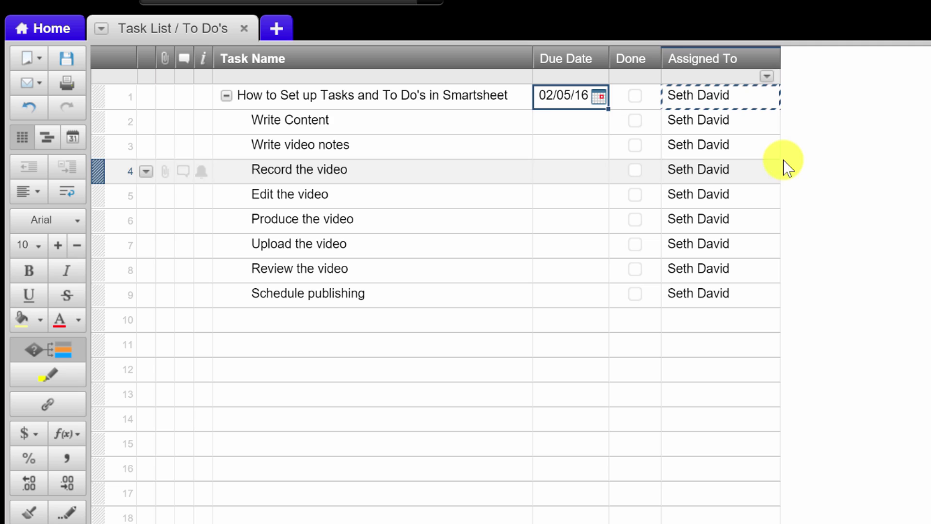
{"action": "left_click", "coordinate": [561, 124]}
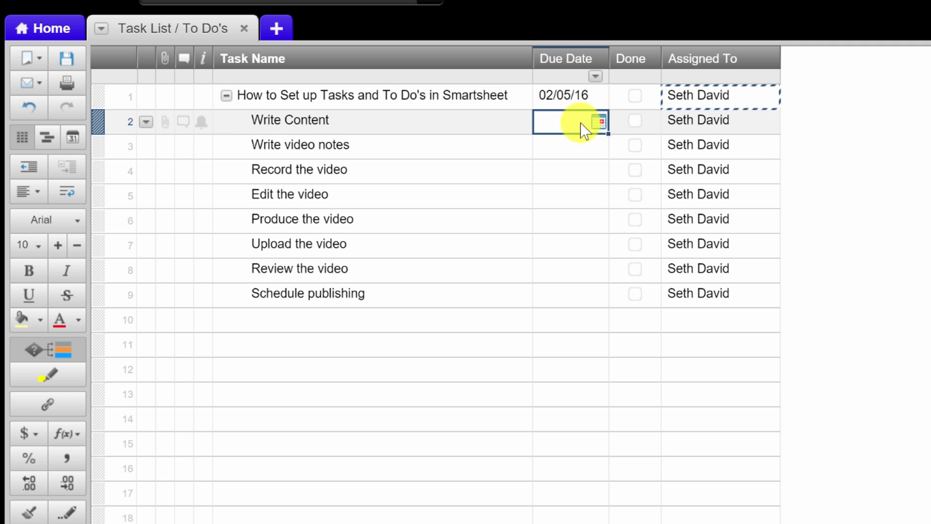
{"action": "left_click", "coordinate": [599, 121]}
{"action": "left_click", "coordinate": [747, 314]}
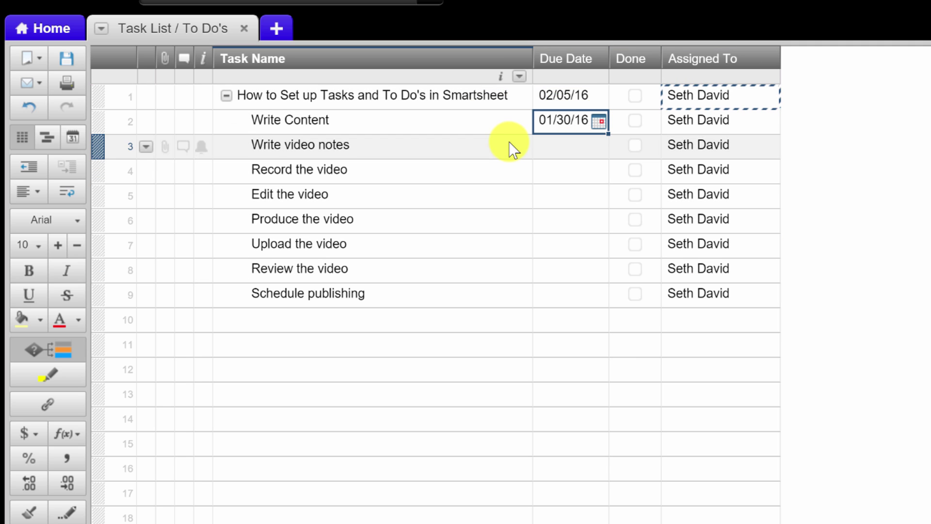
{"action": "key", "text": "ctrl+c"}
{"action": "key", "text": "Down"}
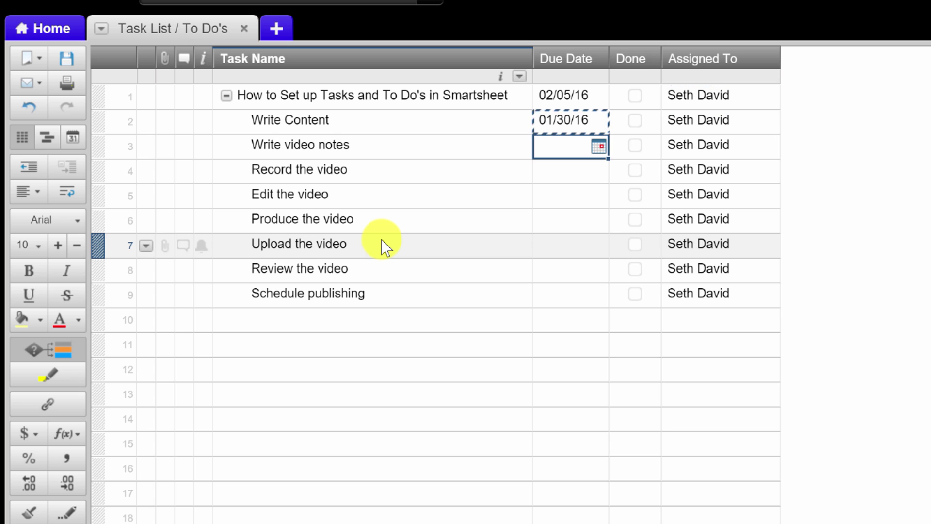
{"action": "key", "text": "ctrl+v"}
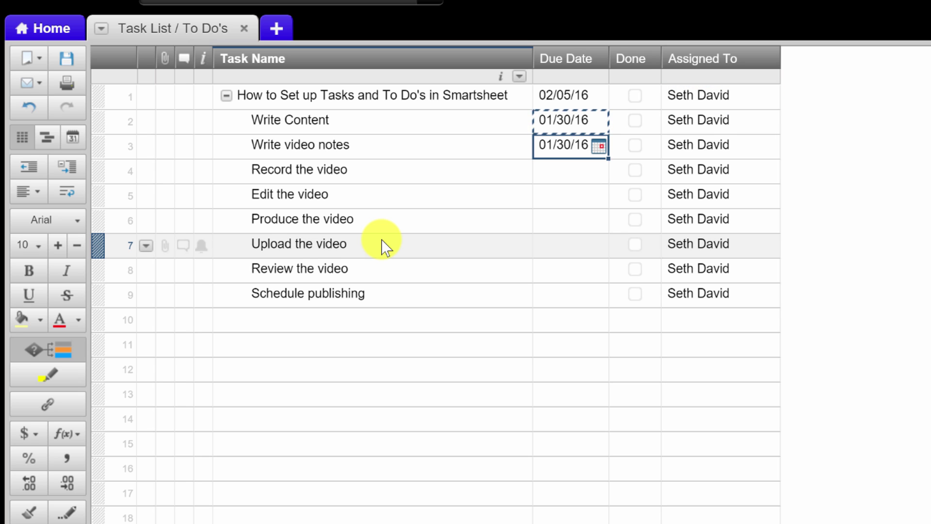
{"action": "key", "text": "Down"}
{"action": "key", "text": "ctrl+v"}
{"action": "key", "text": "Down"}
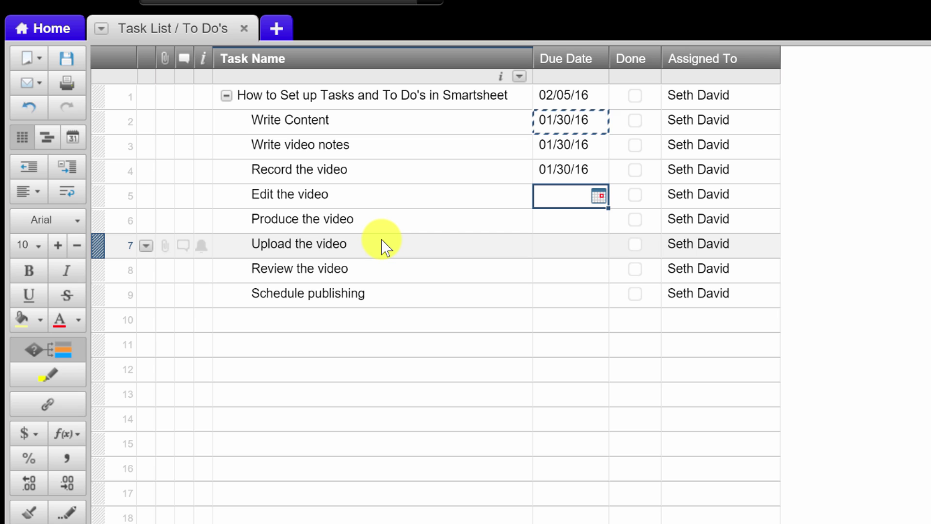
{"action": "key", "text": "ctrl+v"}
Set rows 5–9 due 02/01/16 and save the sheet.
{"action": "left_click", "coordinate": [599, 196]}
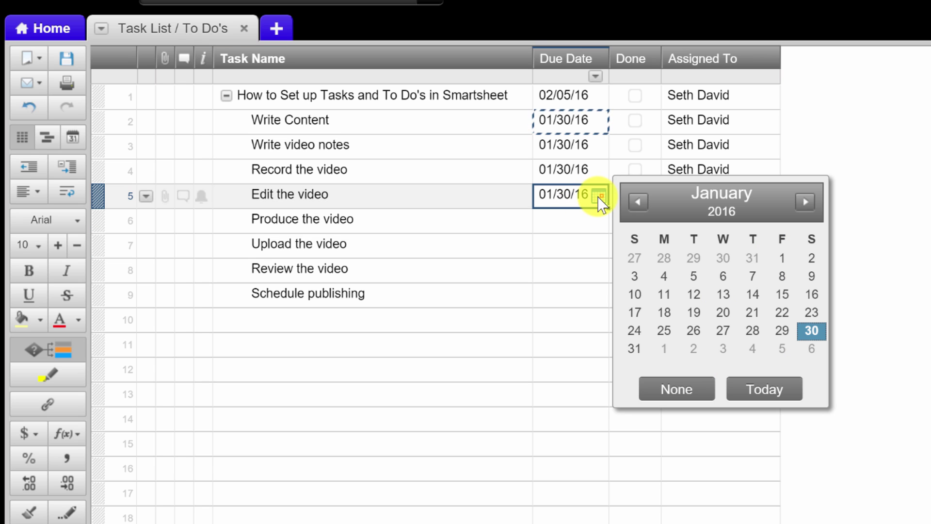
{"action": "left_click", "coordinate": [663, 350]}
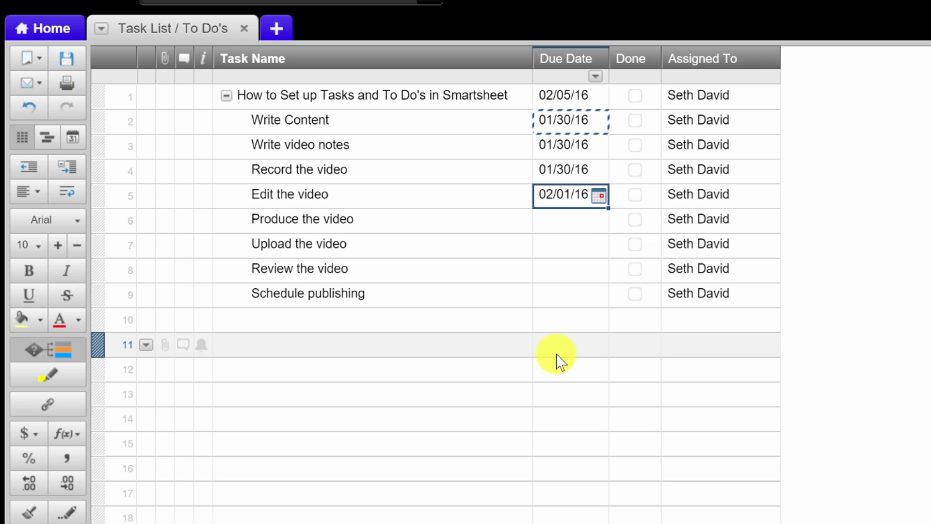
{"action": "key", "text": "ctrl+c"}
{"action": "key", "text": "Down"}
{"action": "key", "text": "ctrl+v"}
{"action": "key", "text": "Down"}
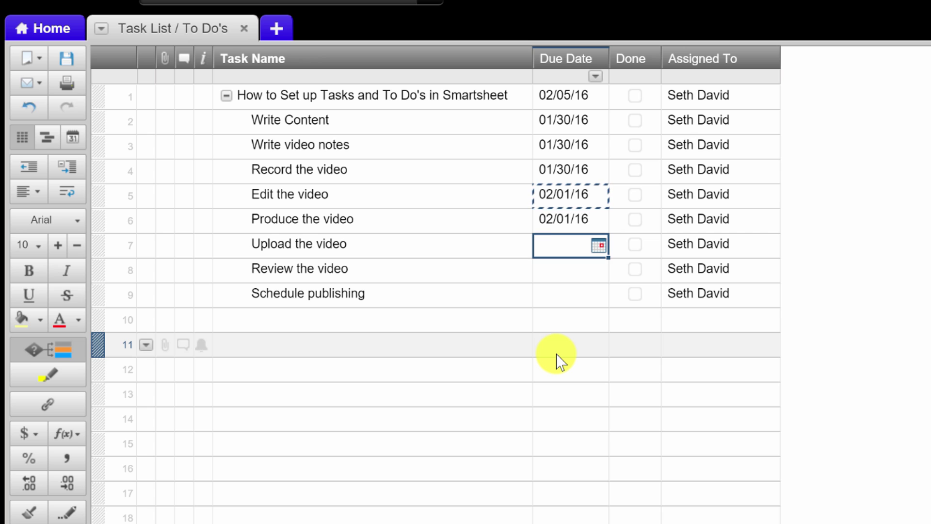
{"action": "key", "text": "ctrl+v"}
{"action": "key", "text": "Down"}
{"action": "key", "text": "ctrl+v"}
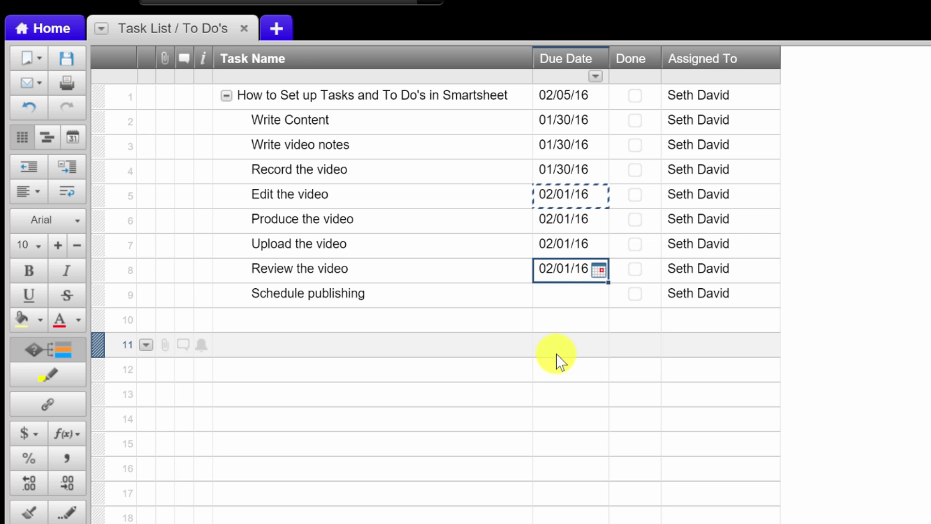
{"action": "key", "text": "Down"}
{"action": "key", "text": "ctrl+v"}
{"action": "key", "text": "ctrl+Up"}
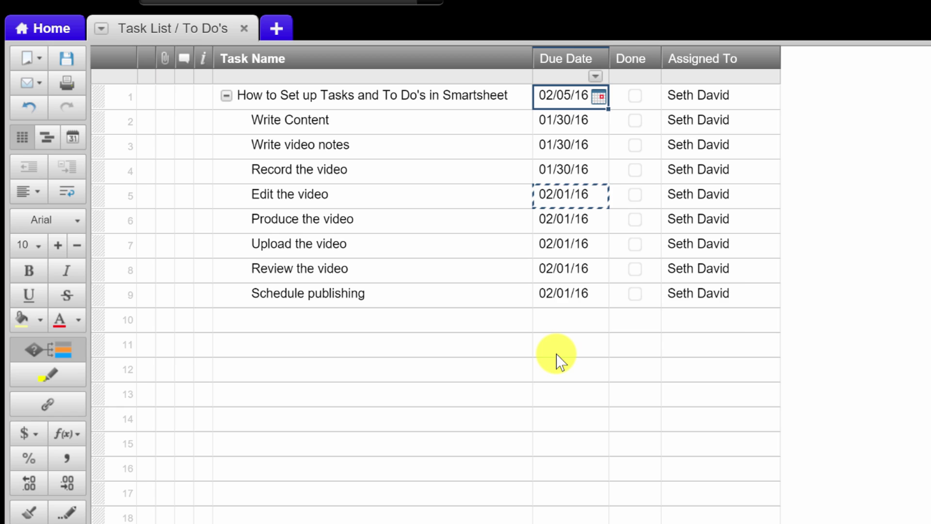
{"action": "key", "text": "ctrl+s"}
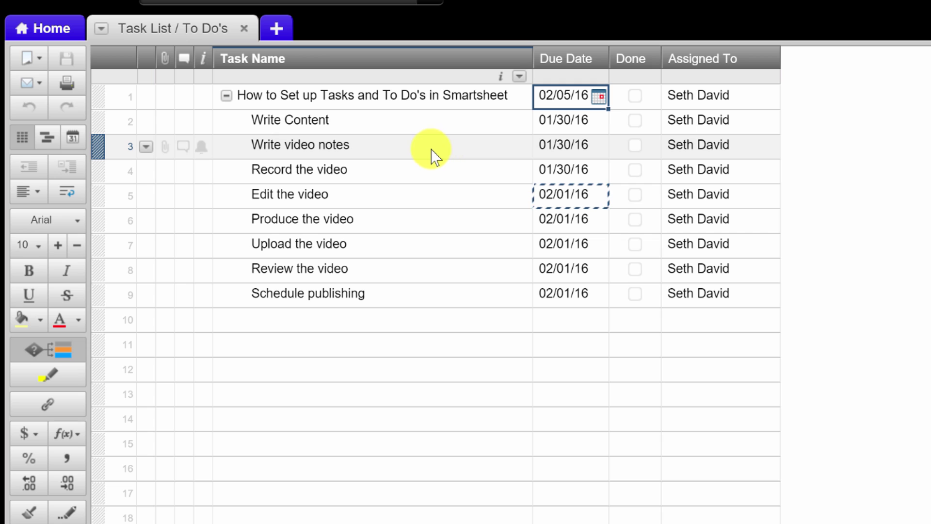
Insert a Client dropdown column right of Assigned To, pasting the client company names as choices.
{"action": "right_click", "coordinate": [734, 54]}
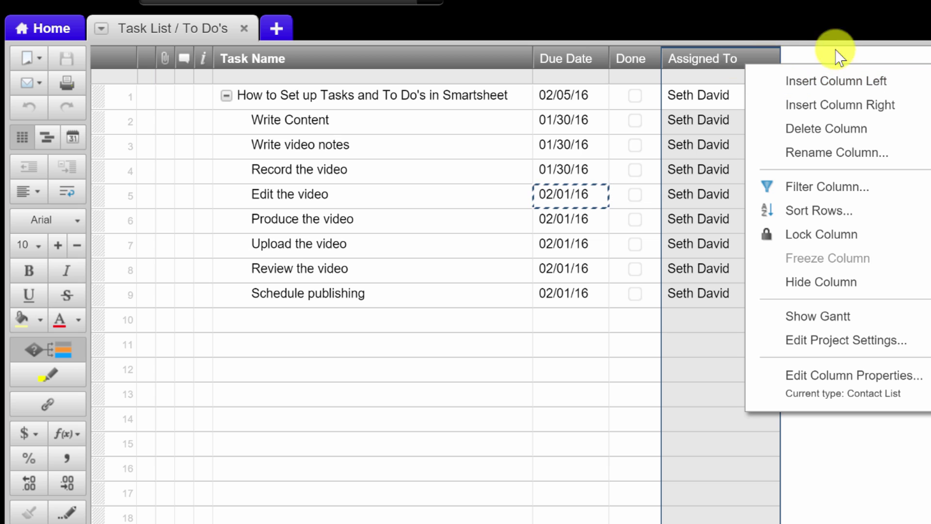
{"action": "left_click", "coordinate": [725, 54]}
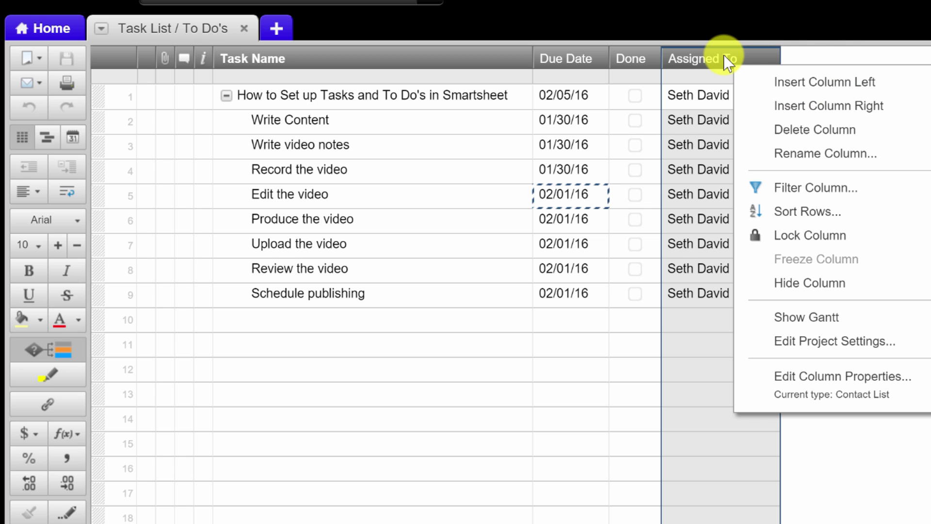
{"action": "left_click", "coordinate": [822, 107]}
{"action": "left_click", "coordinate": [527, 349]}
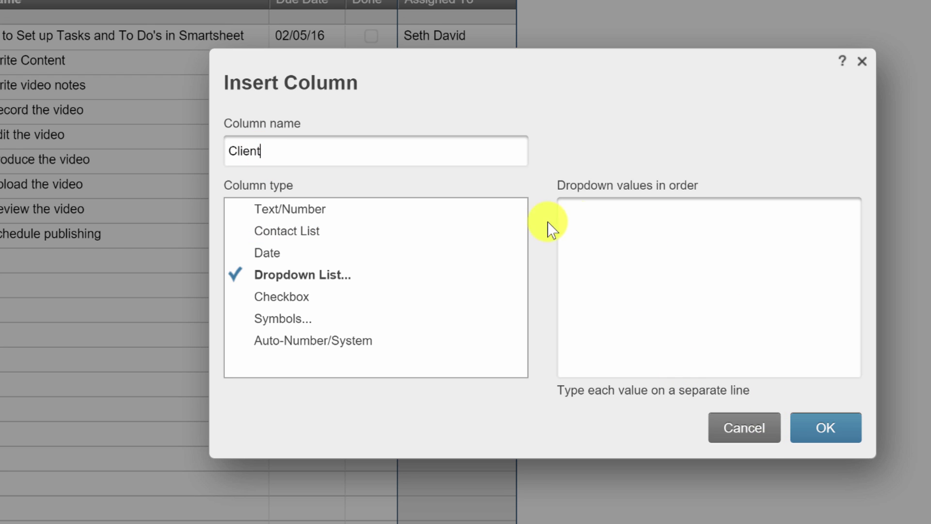
{"action": "left_click", "coordinate": [566, 220]}
{"action": "left_click", "coordinate": [618, 224]}
{"action": "key", "text": "ctrl+v"}
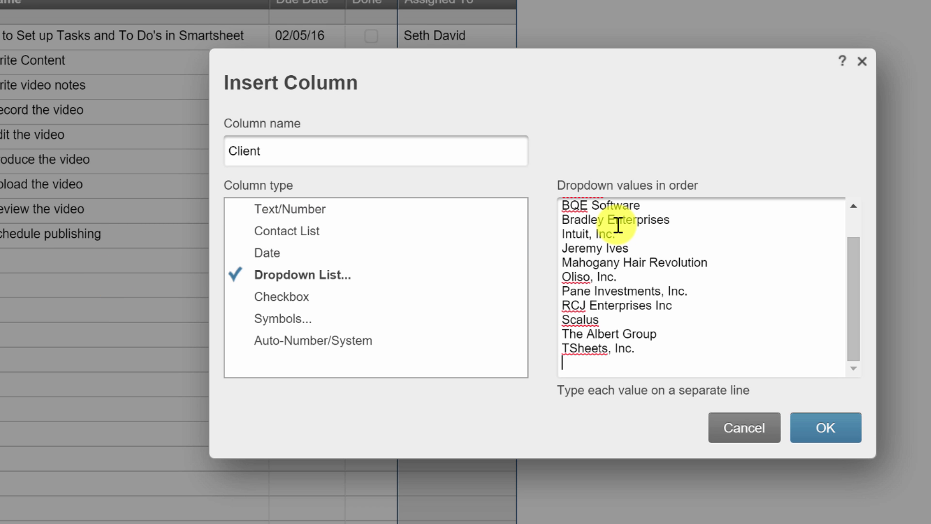
Create the Client column, then add a Project dropdown column after it with pasted project names.
{"action": "left_click", "coordinate": [832, 426]}
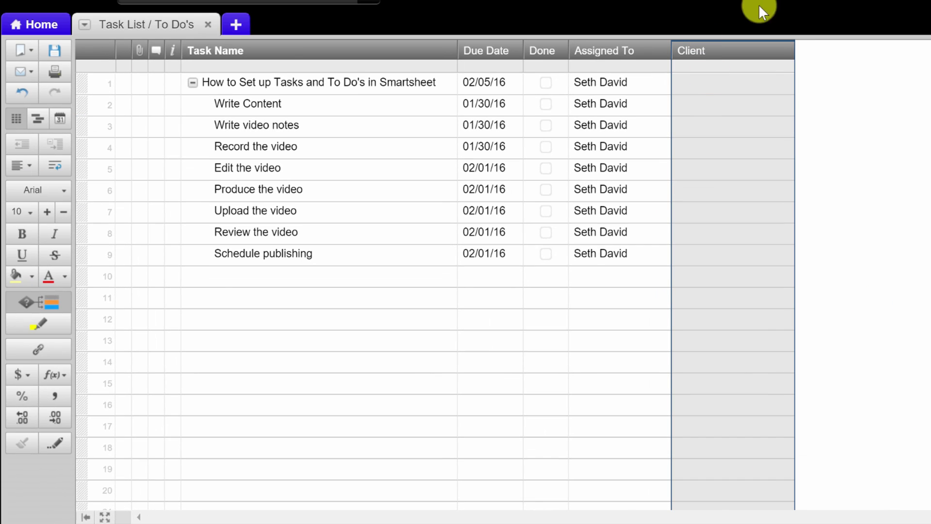
{"action": "left_click", "coordinate": [782, 51]}
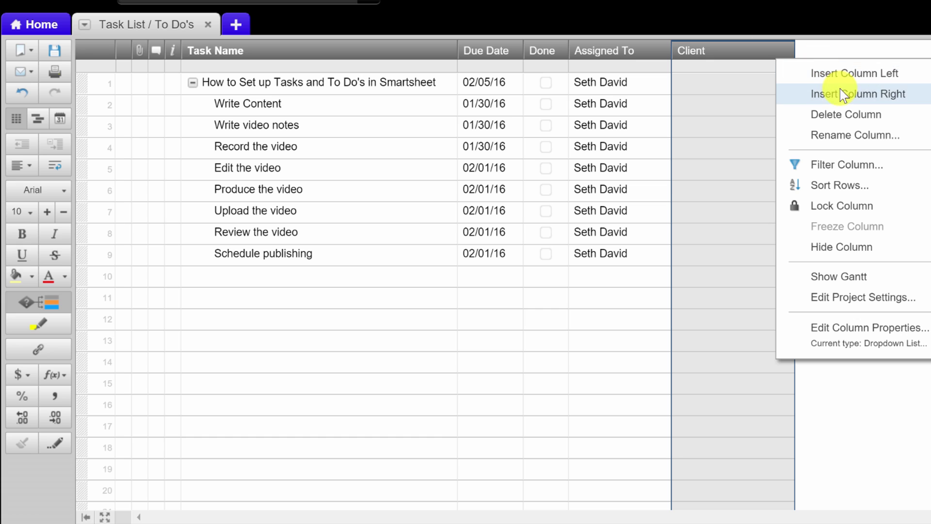
{"action": "left_click", "coordinate": [852, 92]}
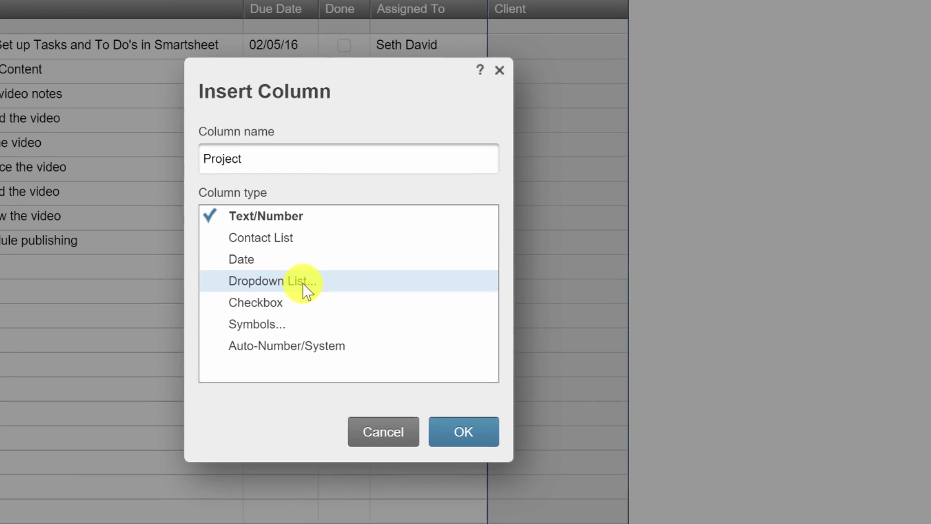
{"action": "left_click", "coordinate": [483, 289]}
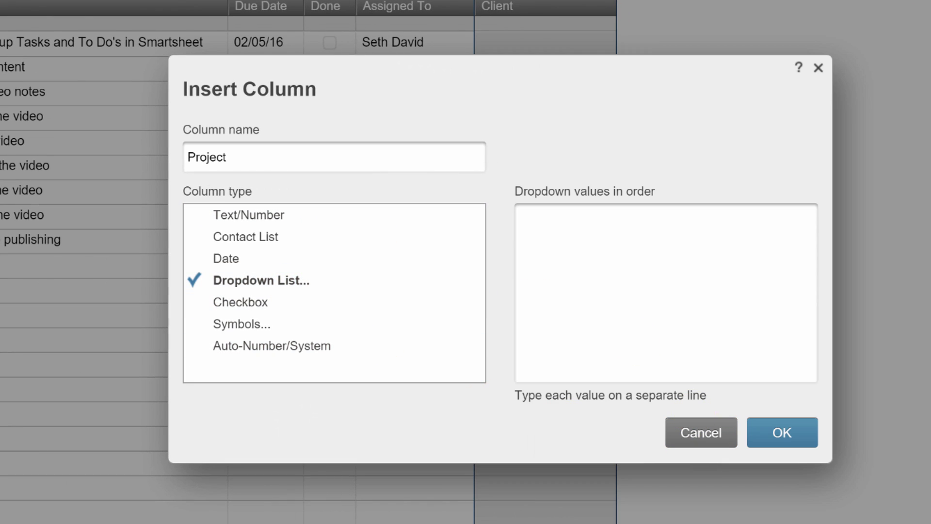
{"action": "left_click", "coordinate": [619, 229]}
{"action": "key", "text": "ctrl+v"}
Remove blank lines so three projects remain, ending with Certification Program, and confirm the column.
{"action": "left_click", "coordinate": [528, 344]}
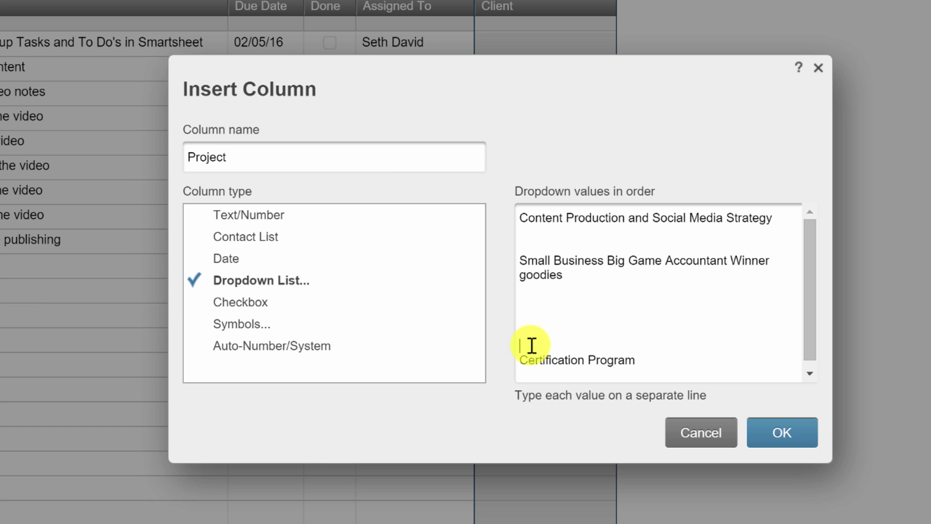
{"action": "key", "text": "Down"}
{"action": "key", "text": "Down"}
{"action": "key", "text": "BackSpace"}
{"action": "left_click", "coordinate": [532, 345]}
{"action": "key", "text": "BackSpace"}
{"action": "key", "text": "BackSpace"}
{"action": "key", "text": "BackSpace"}
{"action": "key", "text": "BackSpace"}
{"action": "key", "text": "BackSpace"}
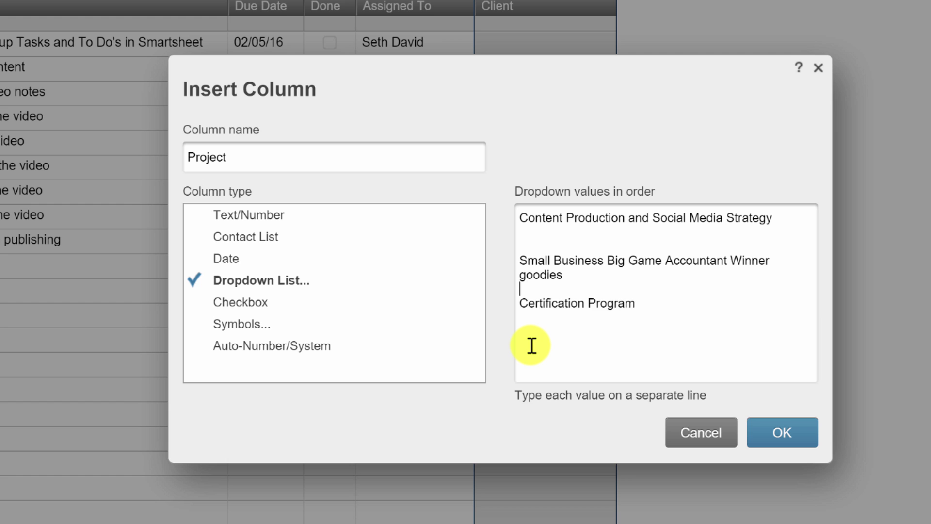
{"action": "key", "text": "BackSpace"}
{"action": "key", "text": "BackSpace"}
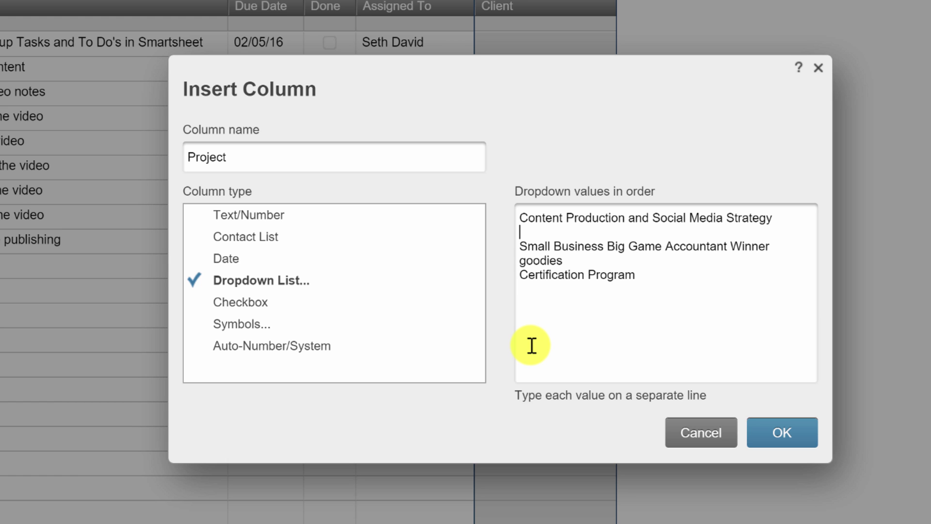
{"action": "left_click", "coordinate": [798, 434]}
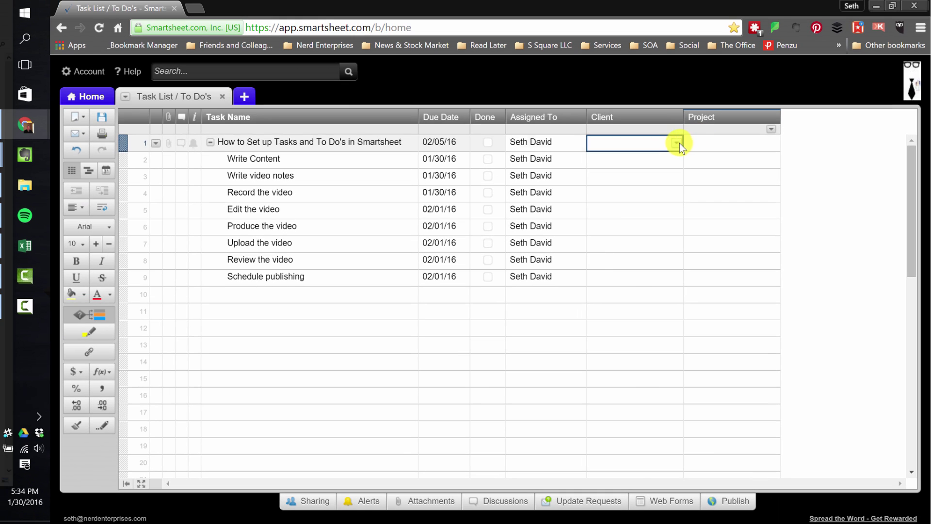
Set row 1's Client to Avalara and Project to Content Production and Social Media Strategy.
{"action": "left_click", "coordinate": [677, 143]}
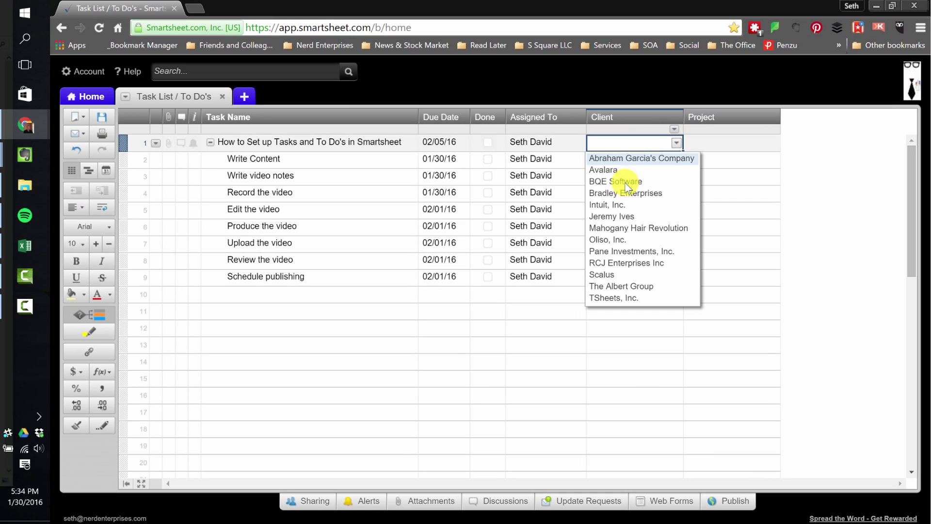
{"action": "left_click", "coordinate": [633, 156]}
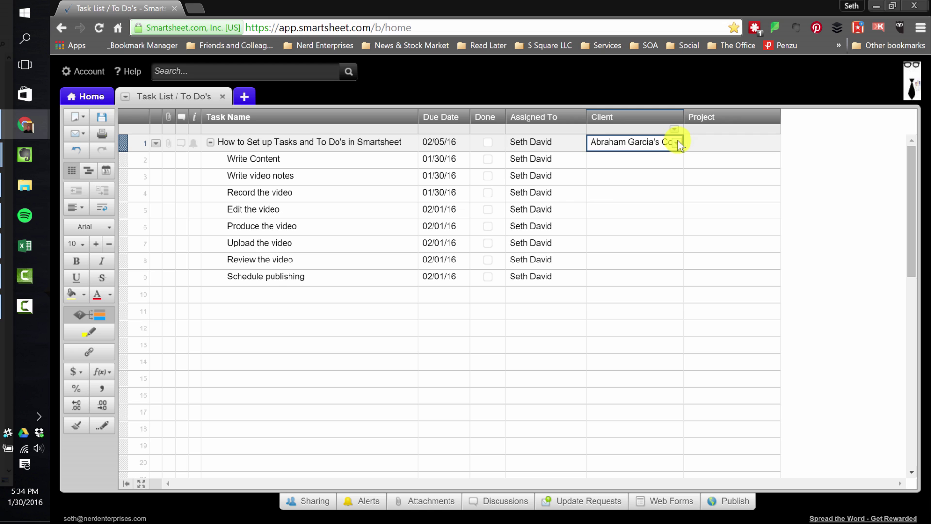
{"action": "left_click", "coordinate": [676, 143]}
{"action": "left_click", "coordinate": [605, 168]}
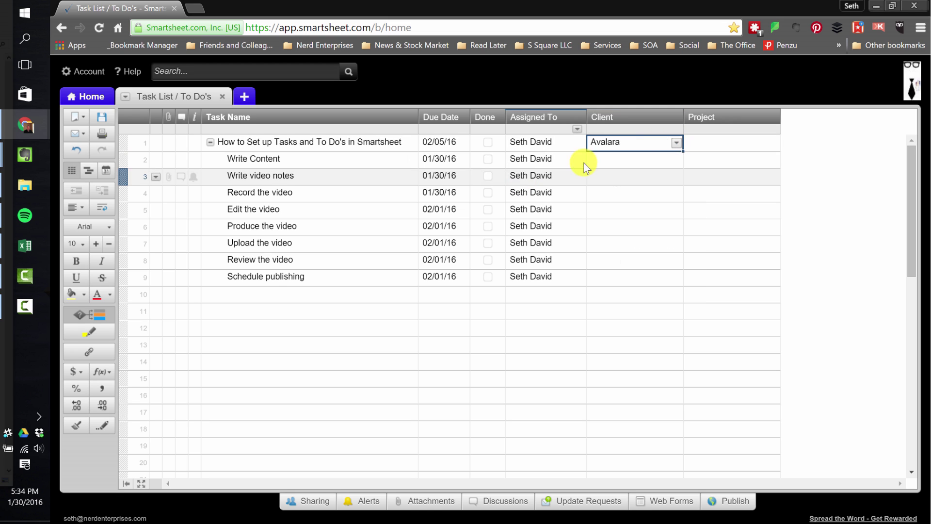
{"action": "left_click", "coordinate": [697, 146]}
{"action": "left_click", "coordinate": [773, 143]}
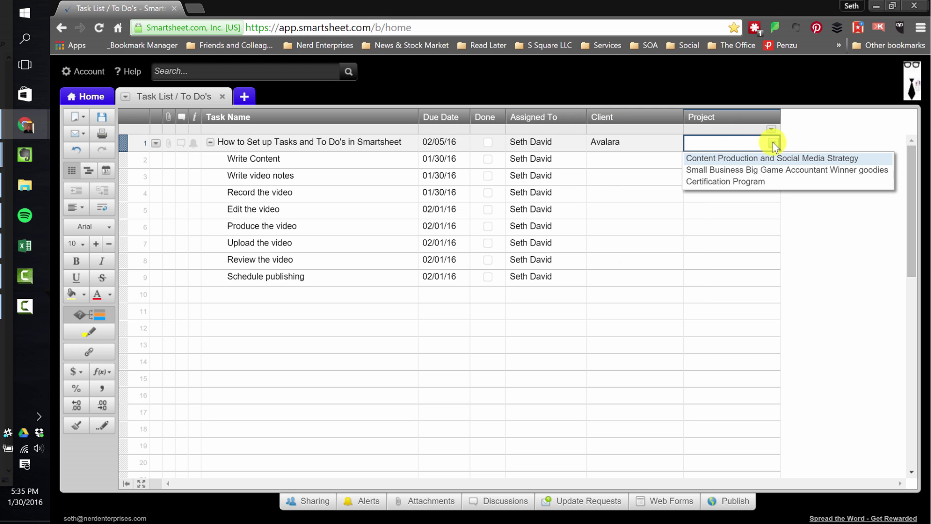
{"action": "left_click", "coordinate": [779, 158]}
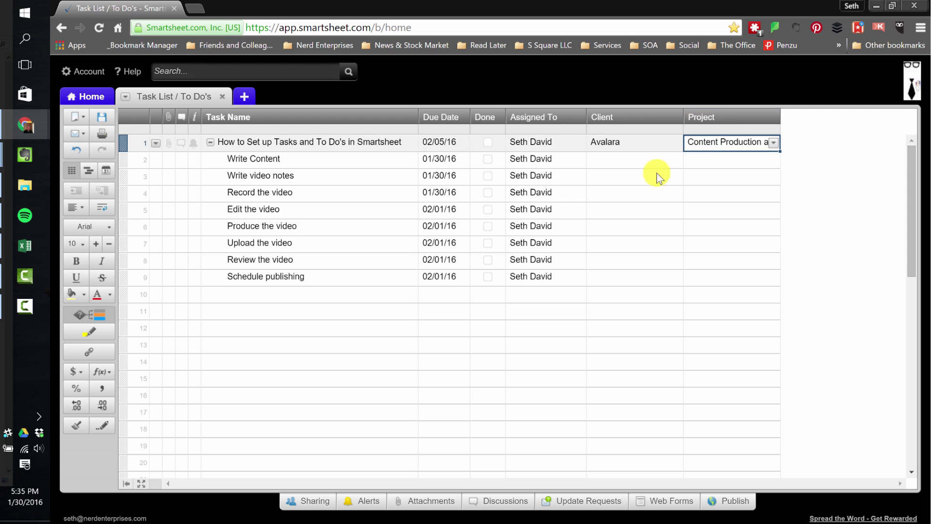
Copy row 1's Client and Project values into rows 2–9.
{"action": "left_click", "coordinate": [639, 144], "text": "shift"}
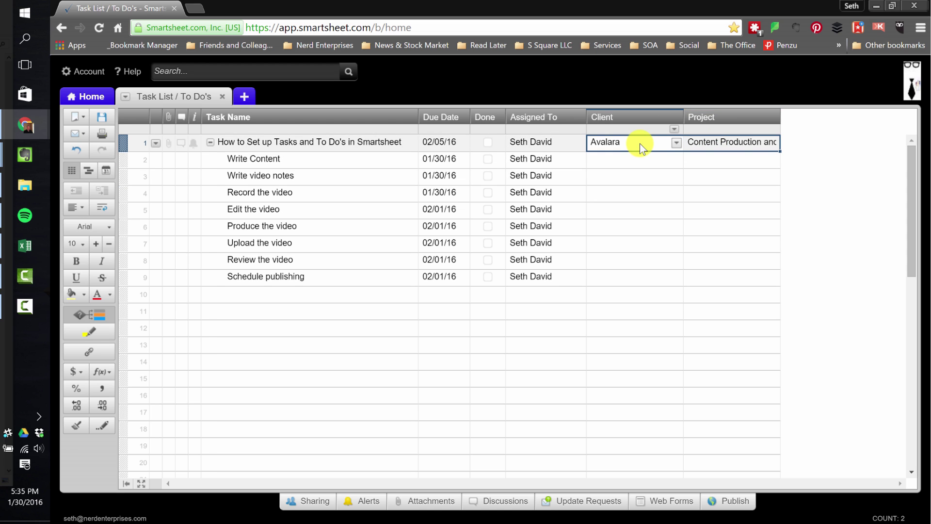
{"action": "key", "text": "ctrl+c"}
{"action": "key", "text": "Down"}
{"action": "key", "text": "shift+Down"}
{"action": "key", "text": "shift+Down"}
{"action": "key", "text": "shift+Down"}
{"action": "key", "text": "shift+Down"}
{"action": "key", "text": "shift+Down"}
{"action": "key", "text": "shift+Down"}
{"action": "key", "text": "shift+Down"}
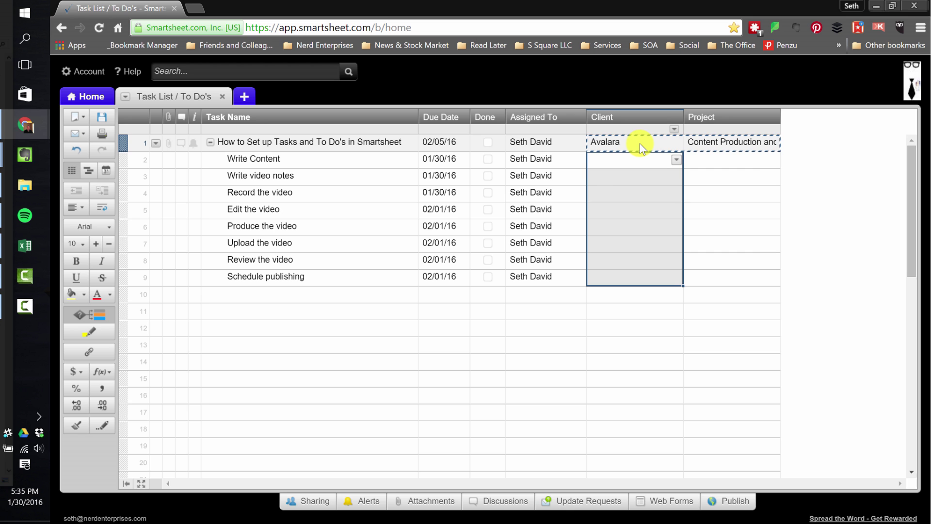
{"action": "key", "text": "ctrl+v"}
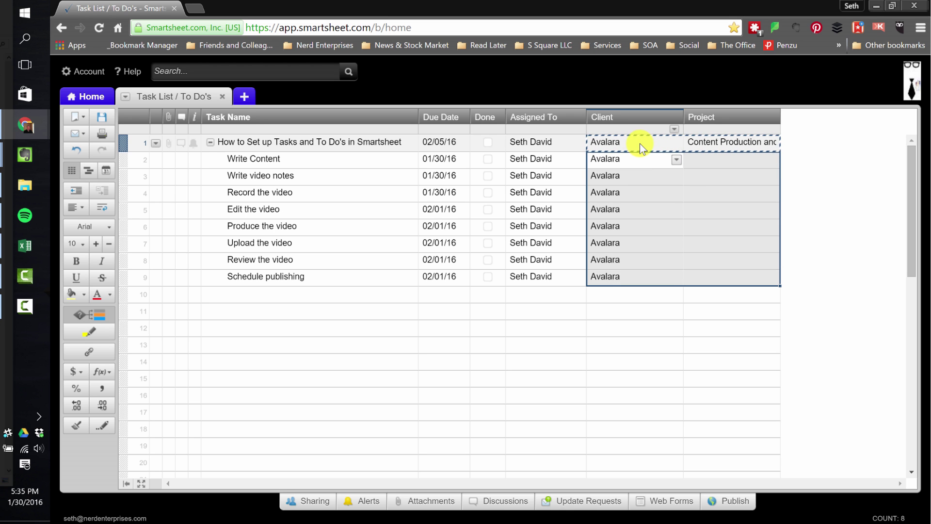
{"action": "key", "text": "ctrl+v"}
{"action": "key", "text": "Down"}
{"action": "key", "text": "Home"}
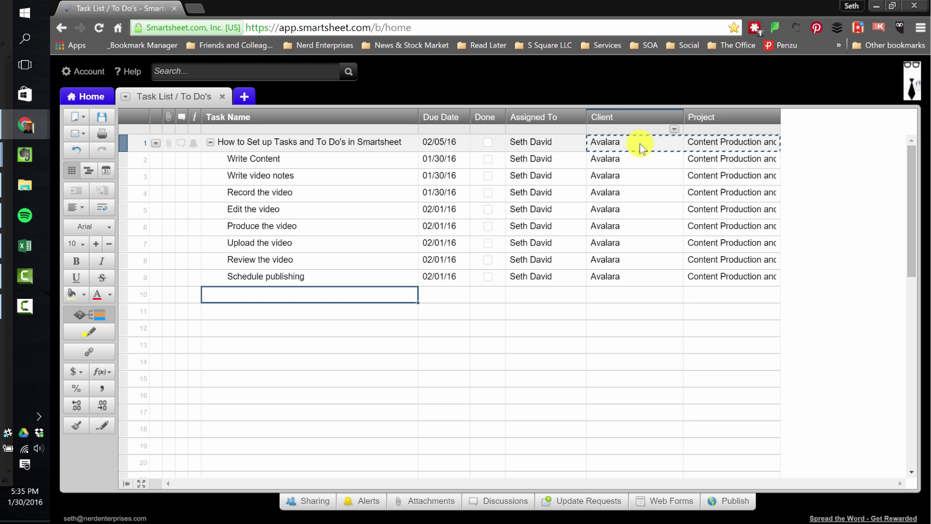
Save the sheet and paste the sixteen task names from Excel starting at row 11.
{"action": "key", "text": "ctrl+s"}
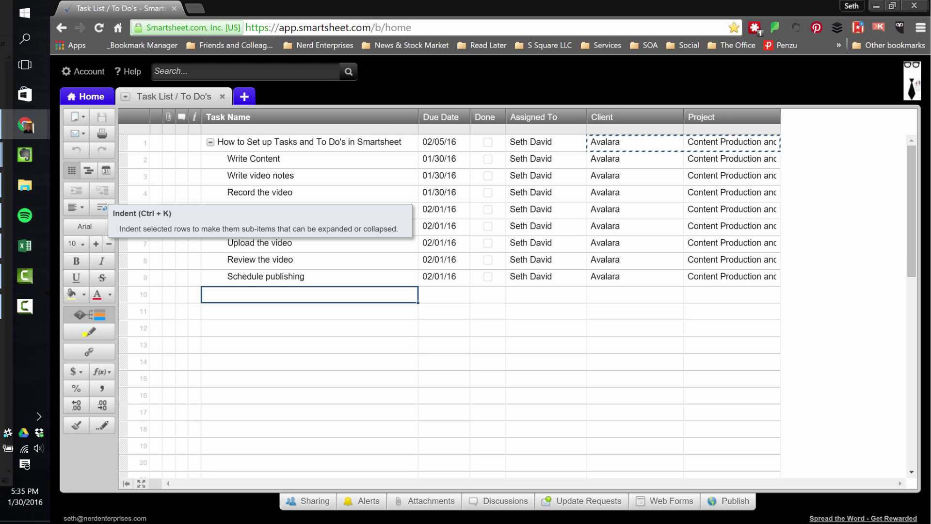
{"action": "key", "text": "alt+Tab"}
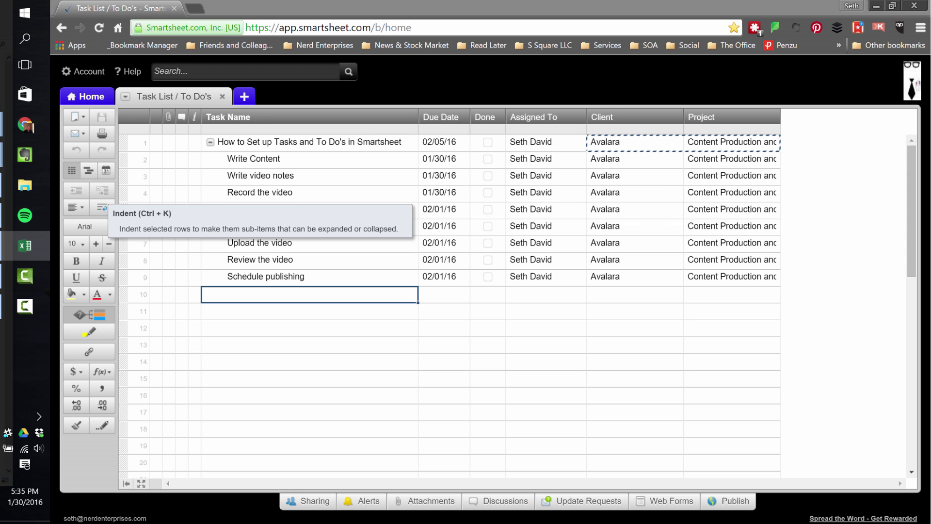
{"action": "left_click", "coordinate": [275, 313]}
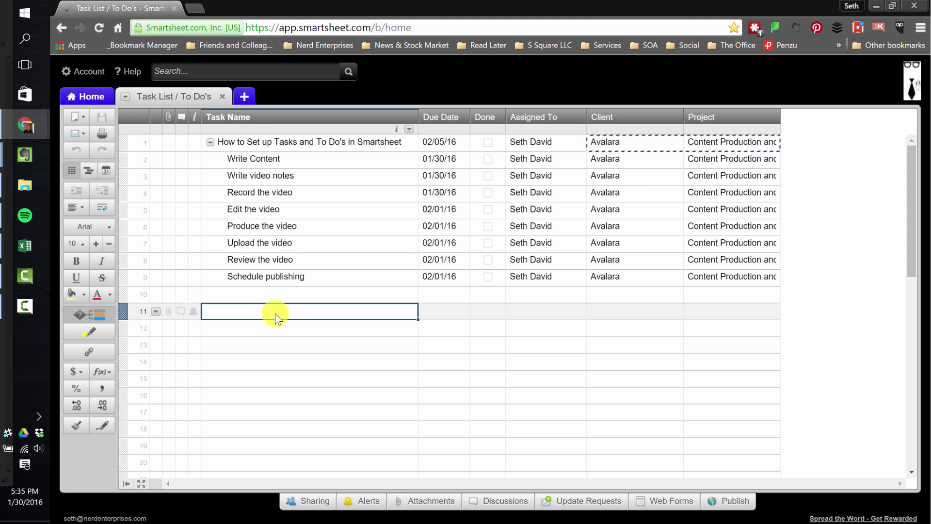
{"action": "key", "text": "ctrl+v"}
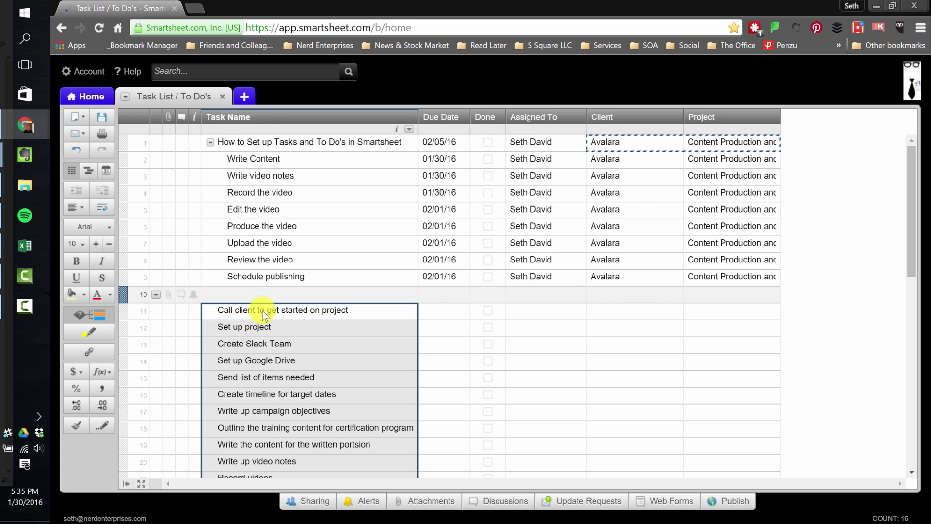
{"action": "scroll", "coordinate": [263, 310], "scroll_direction": "down", "scroll_amount": 1}
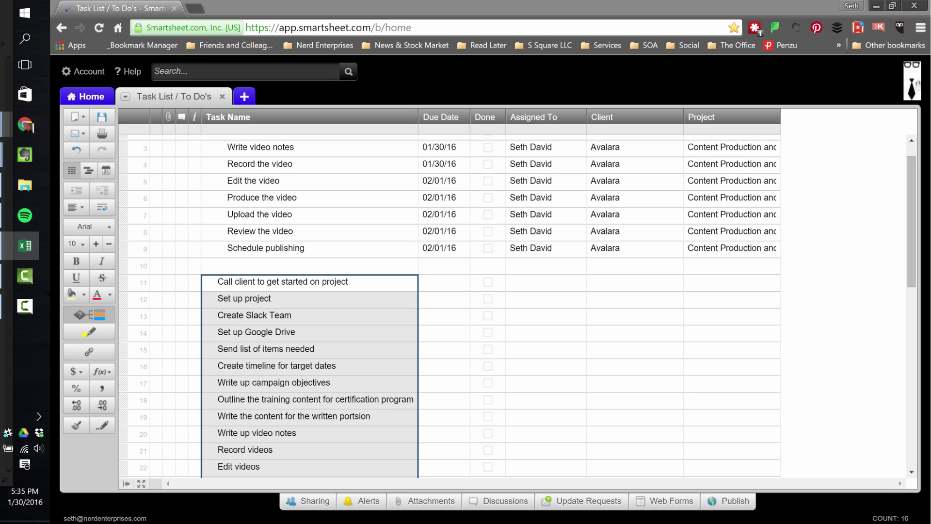
{"action": "left_click", "coordinate": [383, 368]}
Correct 'portsion' to 'portion' in row 19's task name.
{"action": "scroll", "coordinate": [359, 359], "scroll_direction": "down", "scroll_amount": 2}
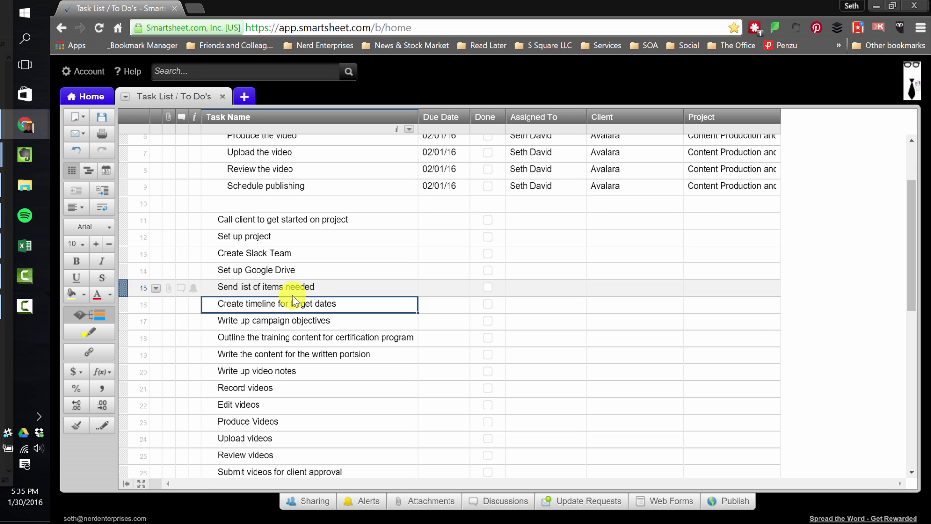
{"action": "left_click", "coordinate": [274, 321]}
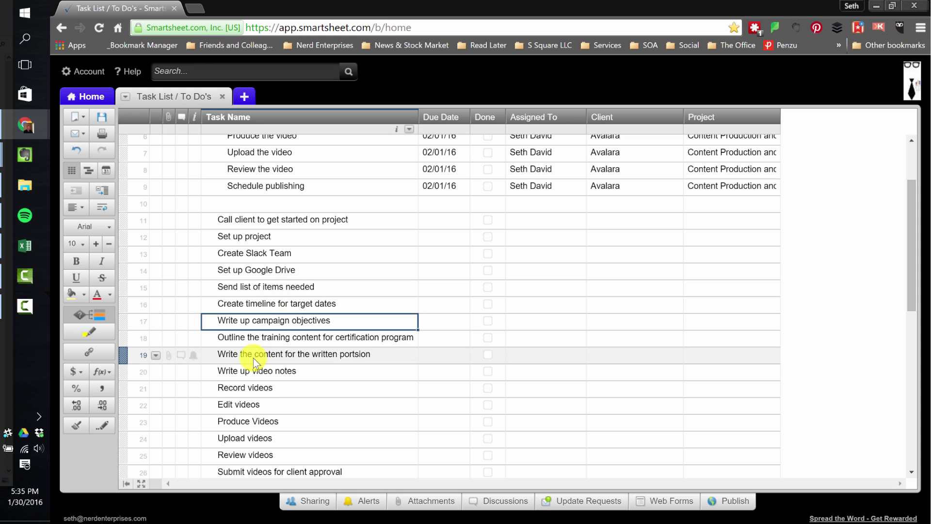
{"action": "left_click", "coordinate": [346, 354]}
{"action": "scroll", "coordinate": [352, 347], "scroll_direction": "down", "scroll_amount": 1}
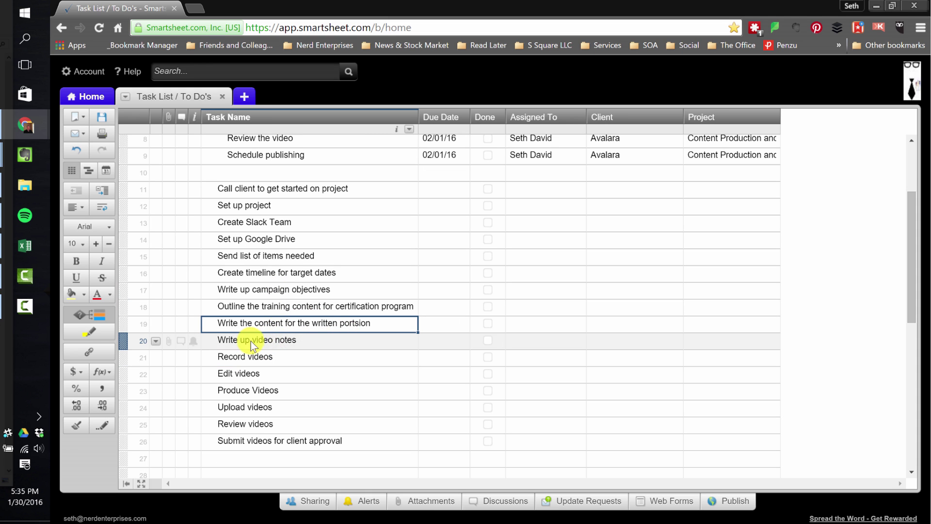
{"action": "double_click", "coordinate": [380, 322]}
{"action": "key", "text": "BackSpace"}
{"action": "key", "text": "BackSpace"}
{"action": "key", "text": "BackSpace"}
{"action": "key", "text": "BackSpace"}
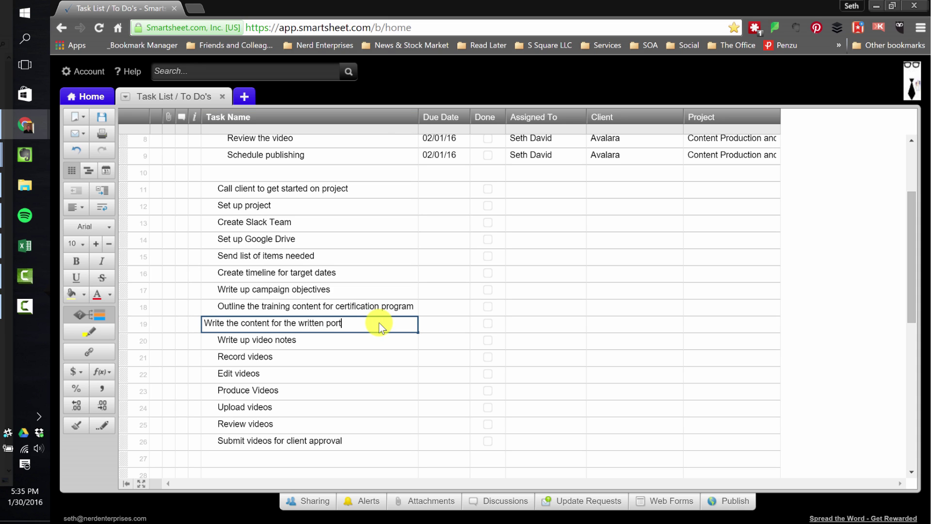
{"action": "type", "text": "ion"}
{"action": "key", "text": "Return"}
{"action": "key", "text": "Up"}
{"action": "key", "text": "Up"}
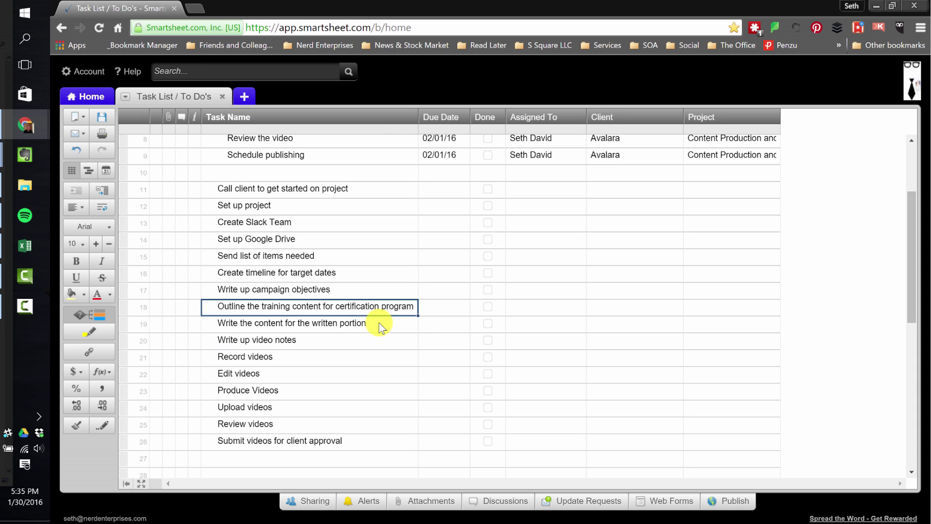
Indent the video tasks under the training outline task and delete blank row 10.
{"action": "left_click_drag", "start_coordinate": [342, 322], "coordinate": [304, 438]}
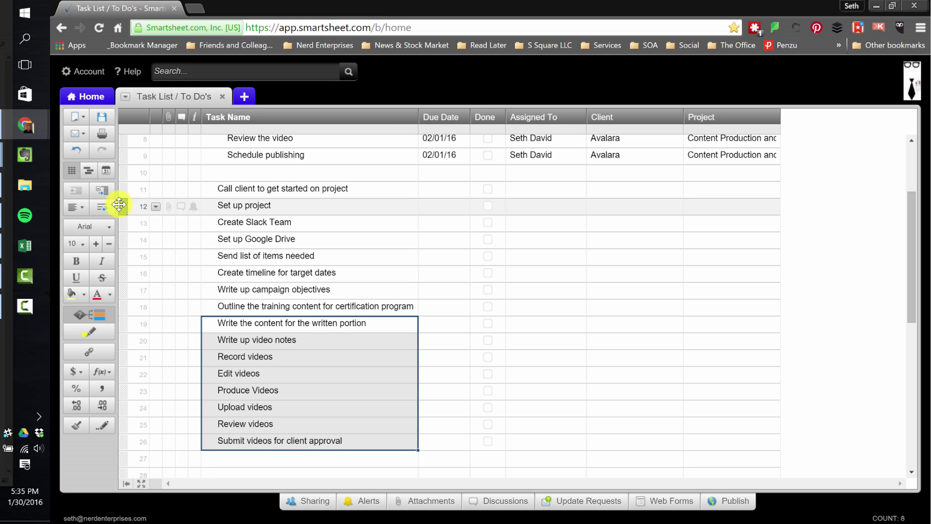
{"action": "left_click", "coordinate": [102, 193]}
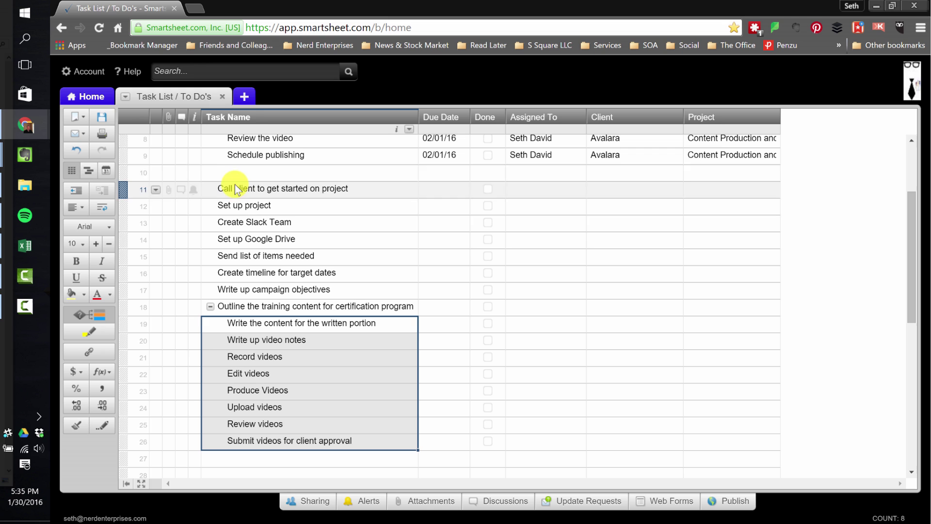
{"action": "right_click", "coordinate": [129, 173]}
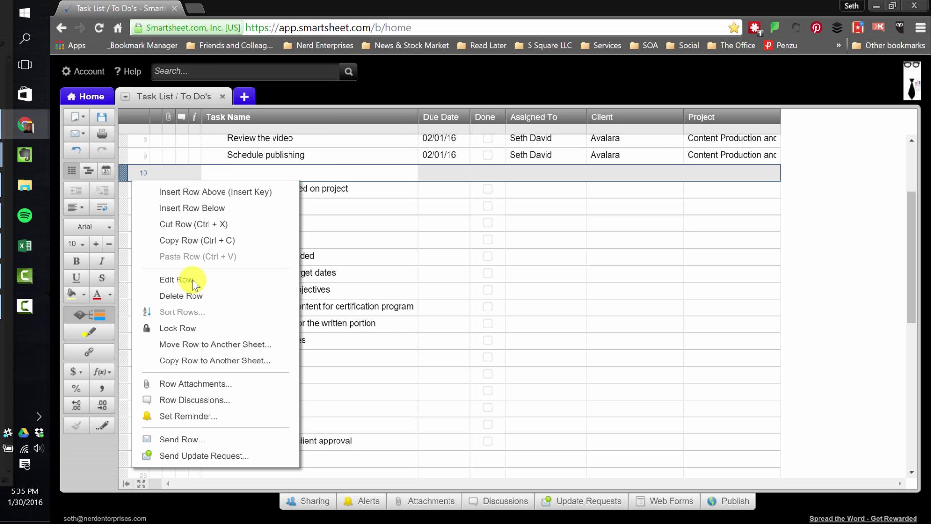
{"action": "left_click", "coordinate": [182, 295]}
Insert a row above Call client and add an indented test task named 'task test'.
{"action": "left_click", "coordinate": [260, 172]}
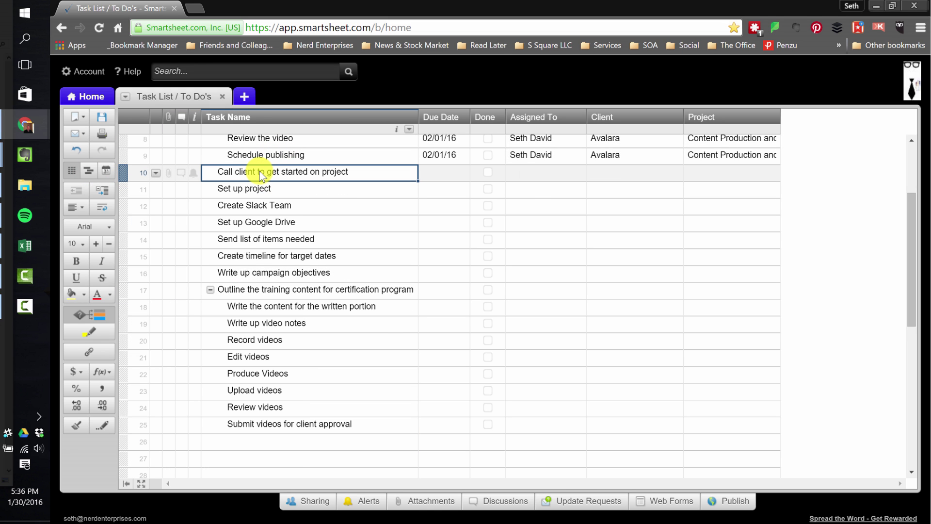
{"action": "key", "text": "Insert"}
{"action": "key", "text": "Insert"}
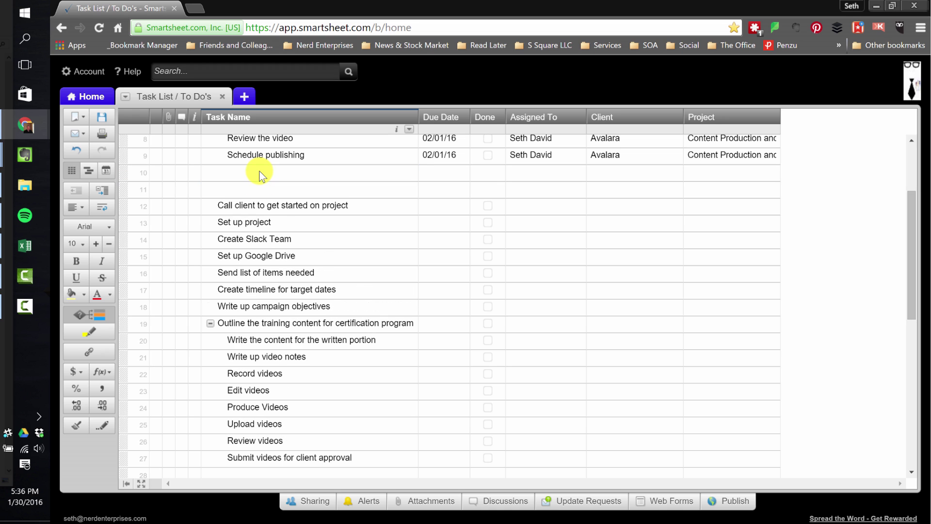
{"action": "scroll", "coordinate": [264, 146], "scroll_direction": "up", "scroll_amount": 3}
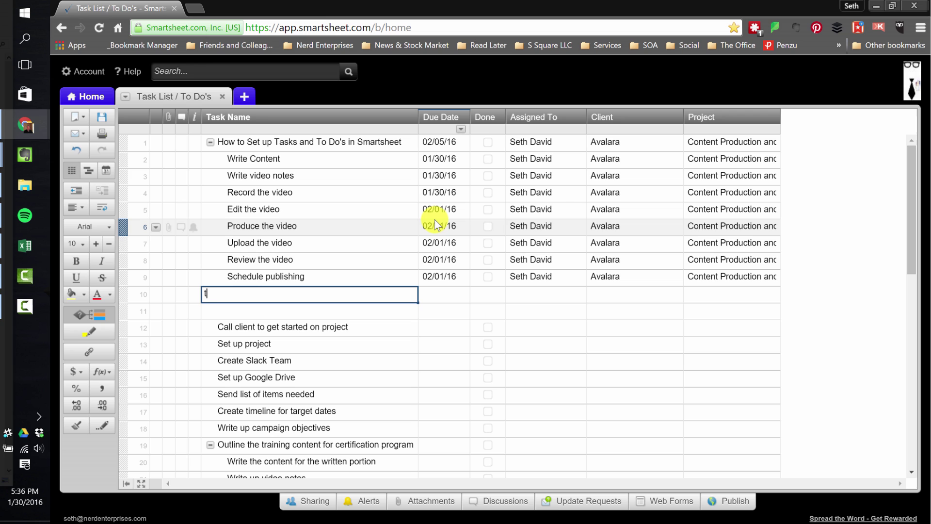
{"action": "type", "text": "task test"}
{"action": "key", "text": "Return"}
{"action": "key", "text": "Up"}
{"action": "key", "text": "ctrl+]"}
Delete the leftover empty rows so Call client to get started on project becomes row 10.
{"action": "right_click", "coordinate": [124, 297]}
{"action": "left_click", "coordinate": [185, 345]}
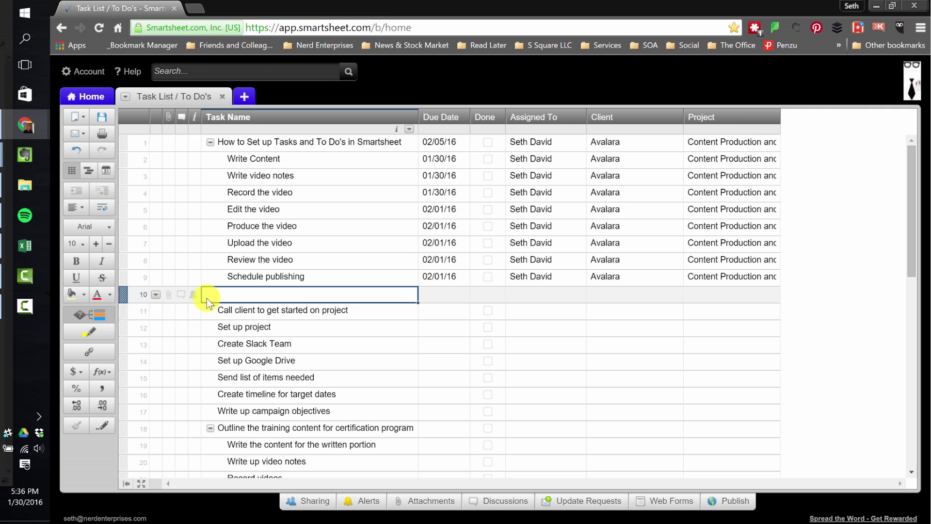
{"action": "right_click", "coordinate": [125, 295]}
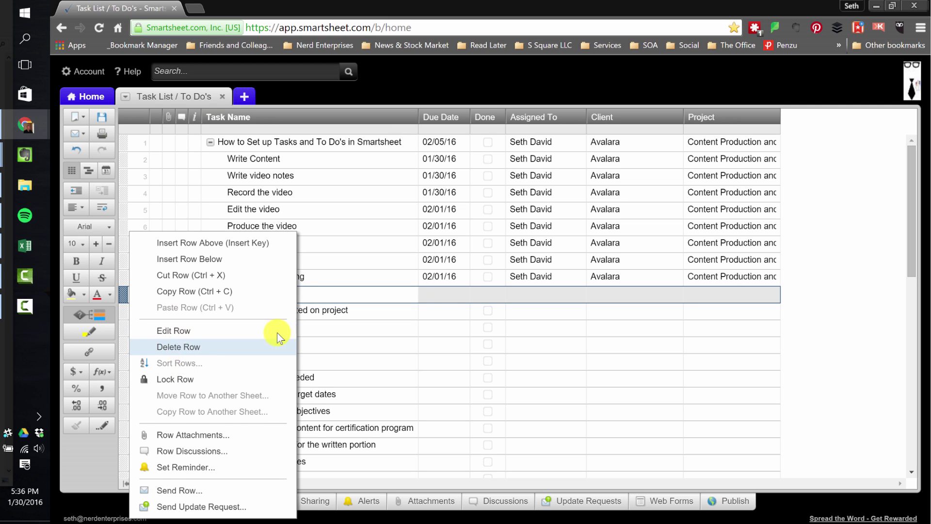
{"action": "left_click", "coordinate": [277, 345]}
{"action": "left_click", "coordinate": [305, 296]}
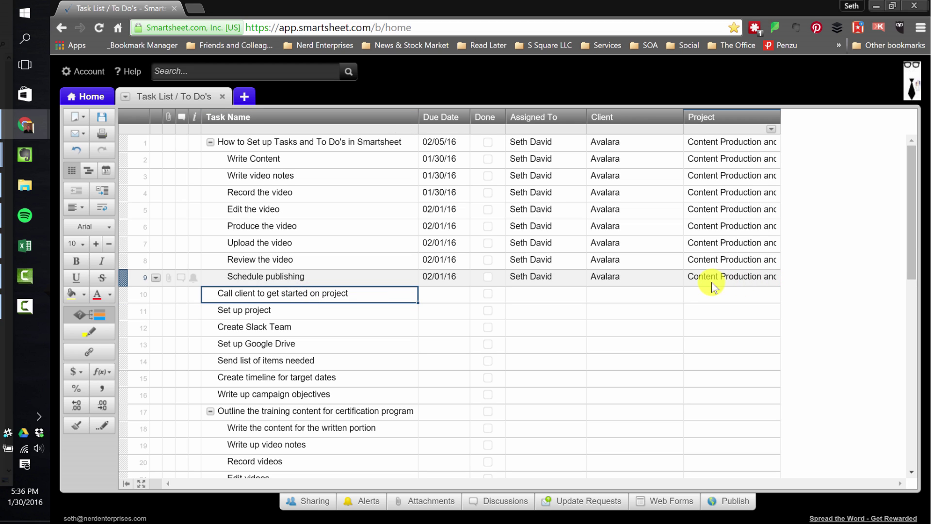
Set row 10's project to Content Production and Social Media Strategy and its client to BQE Software.
{"action": "left_click", "coordinate": [718, 296]}
{"action": "left_click", "coordinate": [772, 294]}
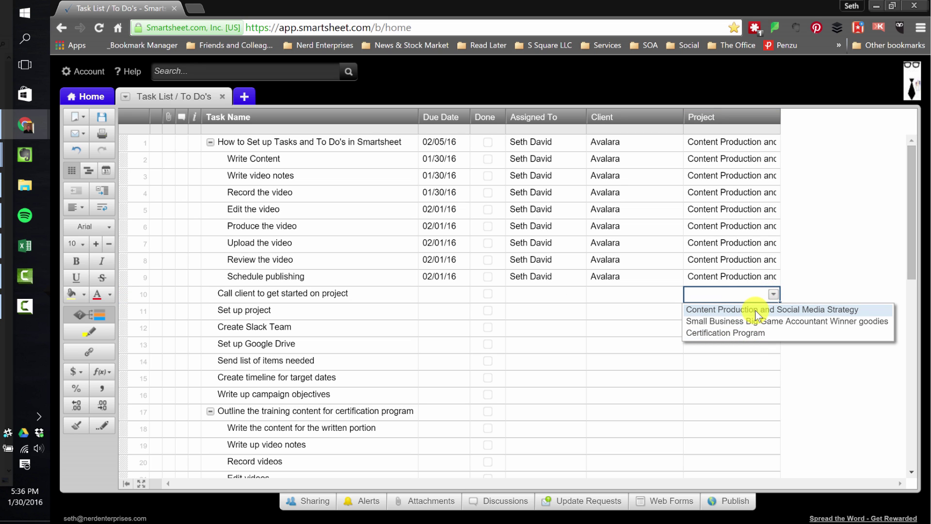
{"action": "left_click", "coordinate": [755, 310]}
{"action": "left_click", "coordinate": [641, 298]}
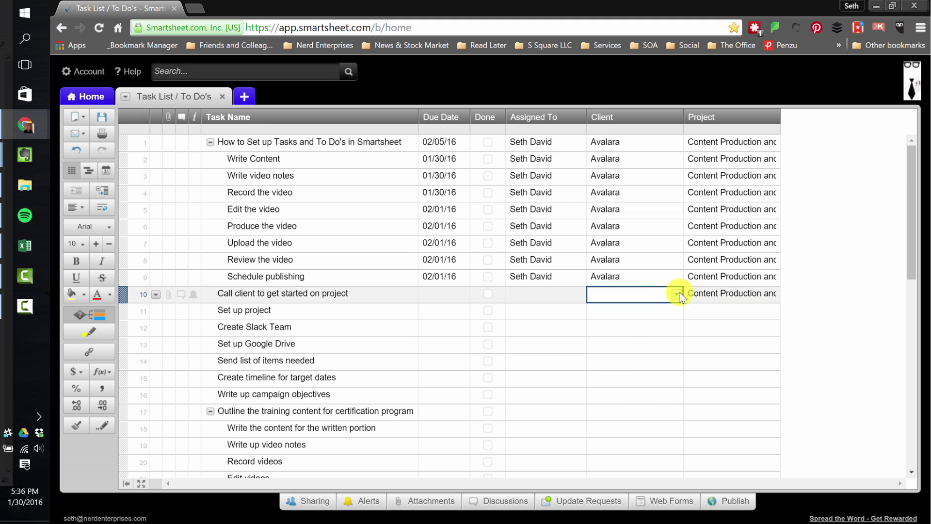
{"action": "left_click", "coordinate": [678, 293]}
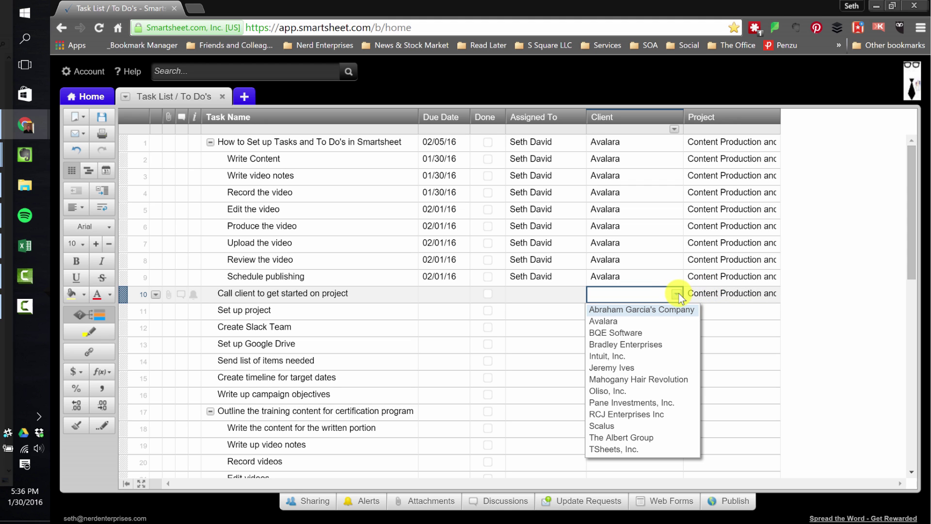
{"action": "left_click", "coordinate": [624, 333]}
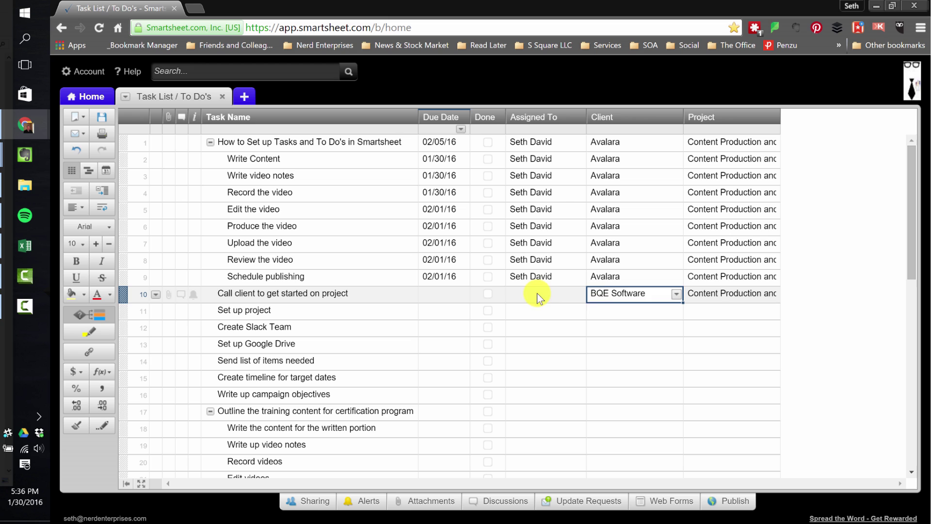
Copy row 9's assignee into row 10's Assigned To cell.
{"action": "left_click", "coordinate": [537, 279]}
{"action": "key", "text": "ctrl+c"}
{"action": "key", "text": "Down"}
{"action": "key", "text": "ctrl+v"}
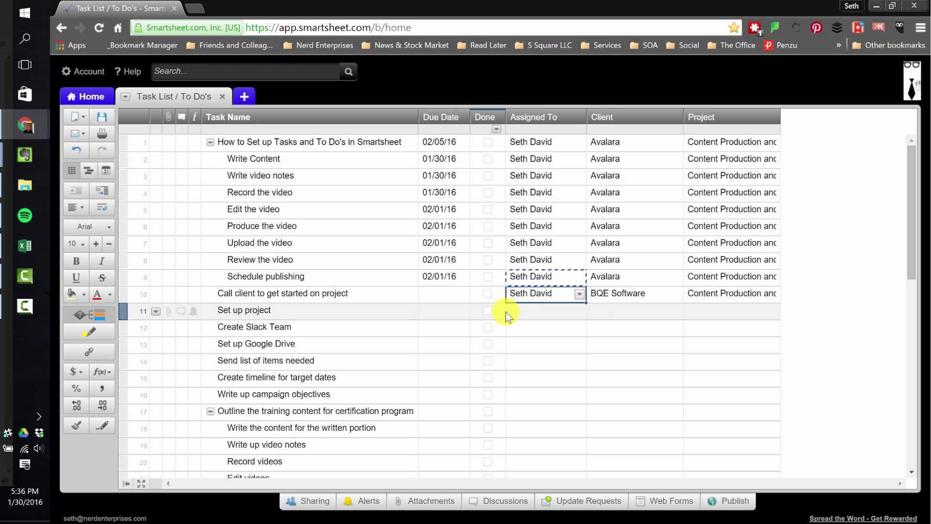
{"action": "key", "text": "Left"}
{"action": "key", "text": "Left"}
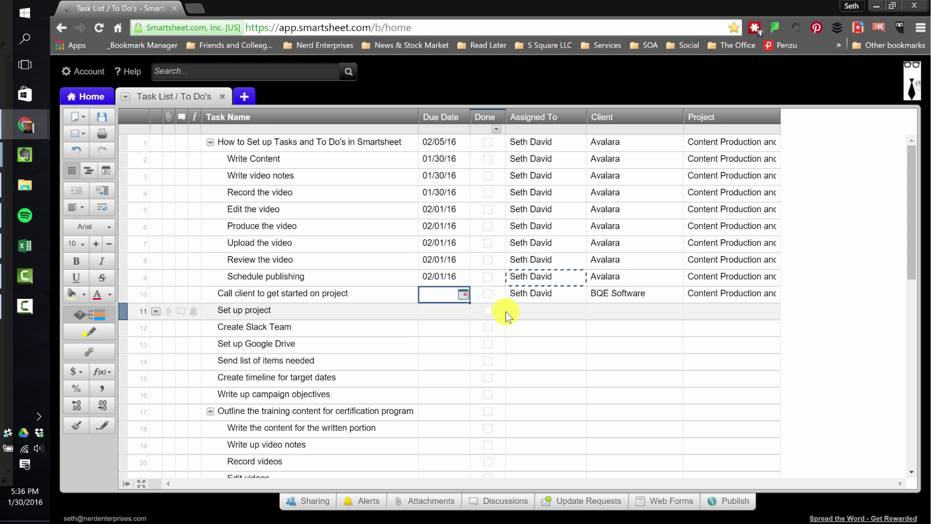
Give row 10 a due date of 02/01/16 and row 11 a due date of 02/02/16.
{"action": "left_click", "coordinate": [462, 294]}
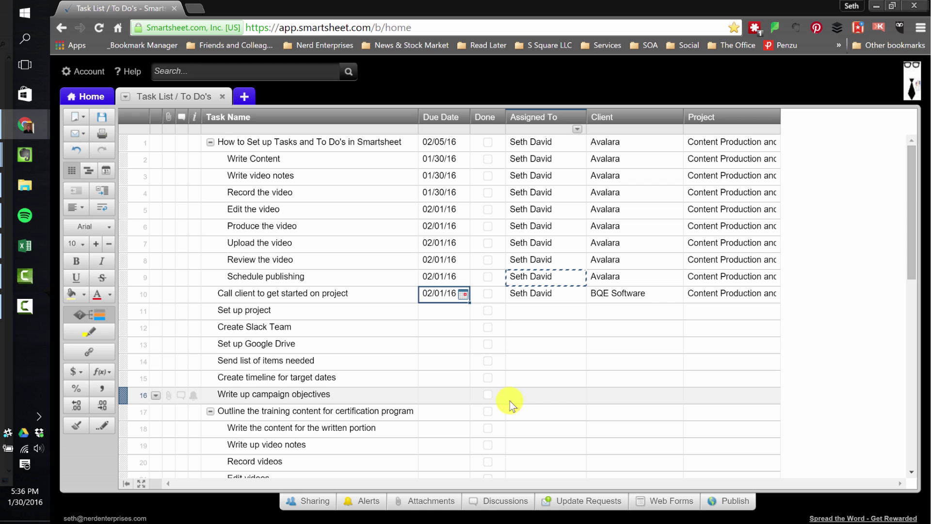
{"action": "left_click", "coordinate": [443, 312]}
{"action": "left_click", "coordinate": [463, 311]}
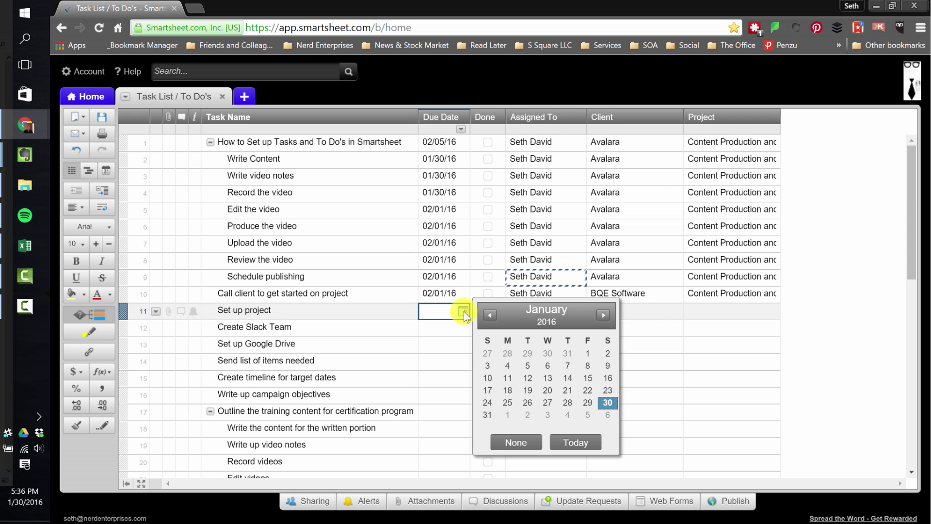
{"action": "left_click", "coordinate": [524, 416]}
Copy 02/02/16 down into the due dates of rows 12 through 15.
{"action": "key", "text": "ctrl+c"}
{"action": "key", "text": "Down"}
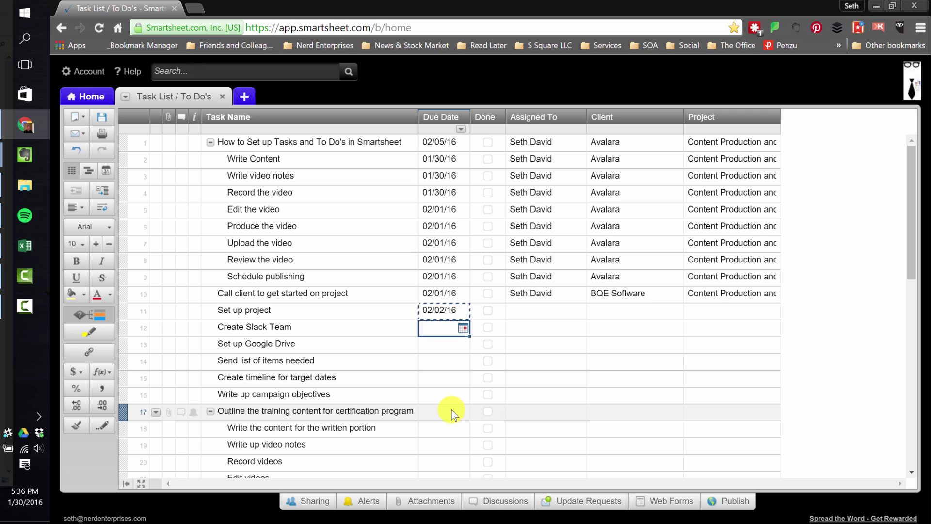
{"action": "key", "text": "ctrl+v"}
{"action": "key", "text": "Down"}
{"action": "key", "text": "ctrl+v"}
{"action": "key", "text": "Down"}
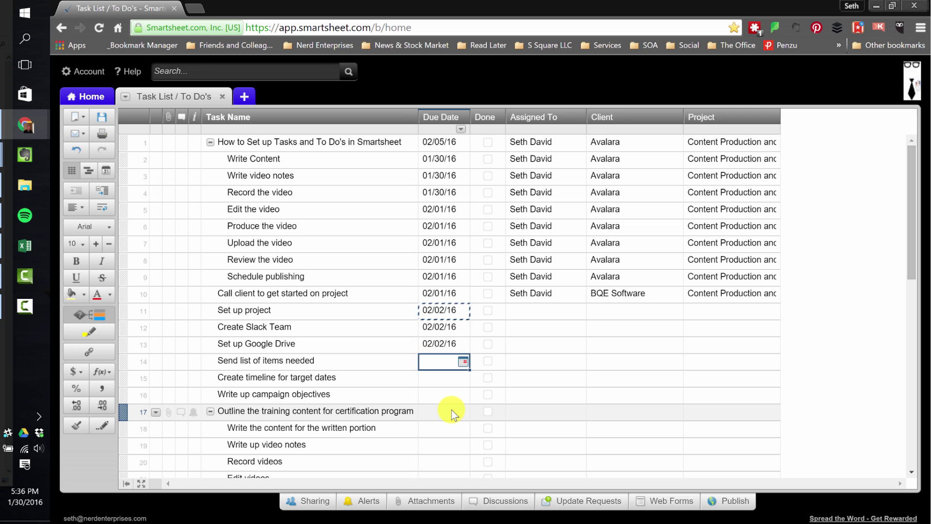
{"action": "key", "text": "ctrl+v"}
{"action": "key", "text": "Down"}
{"action": "key", "text": "ctrl+v"}
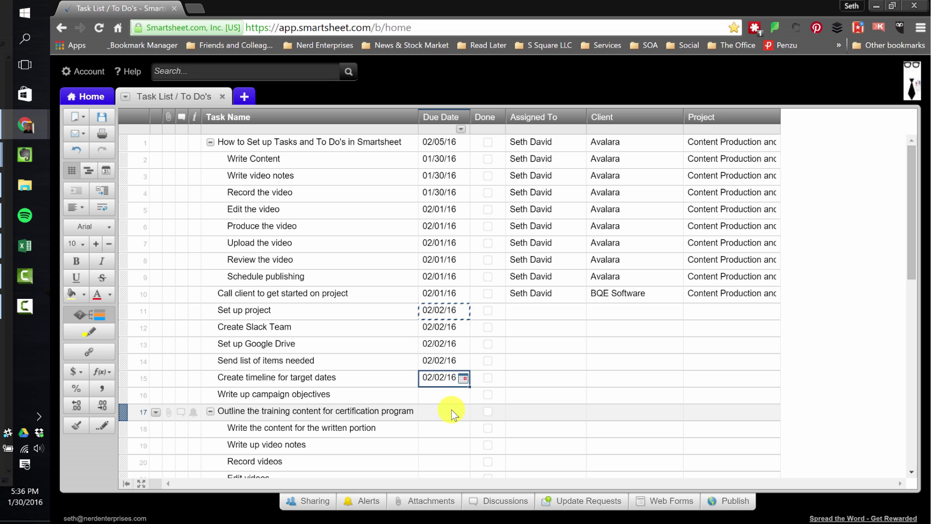
{"action": "key", "text": "Down"}
{"action": "scroll", "coordinate": [531, 410], "scroll_direction": "down", "scroll_amount": 3}
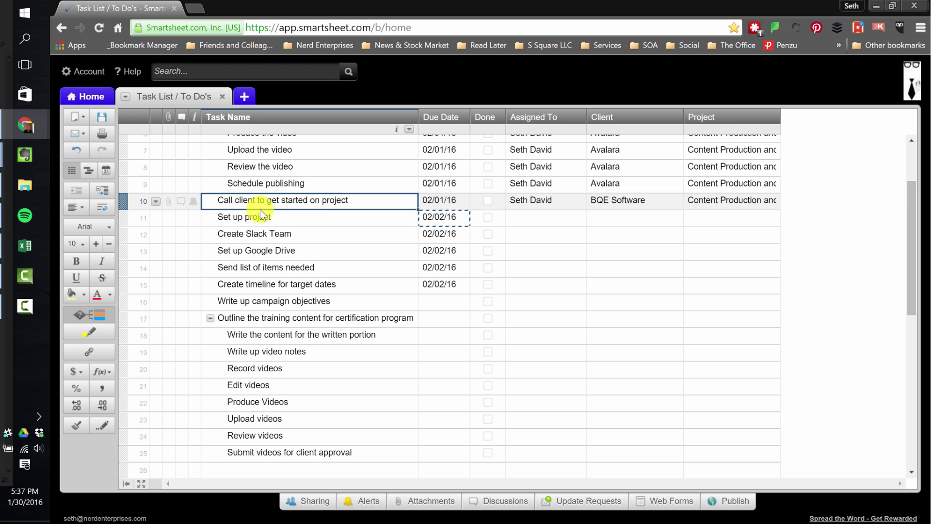
Indent rows 11–16 under the Call client task and give row 16 a due date of 02/02/16.
{"action": "left_click_drag", "start_coordinate": [256, 218], "coordinate": [269, 303]}
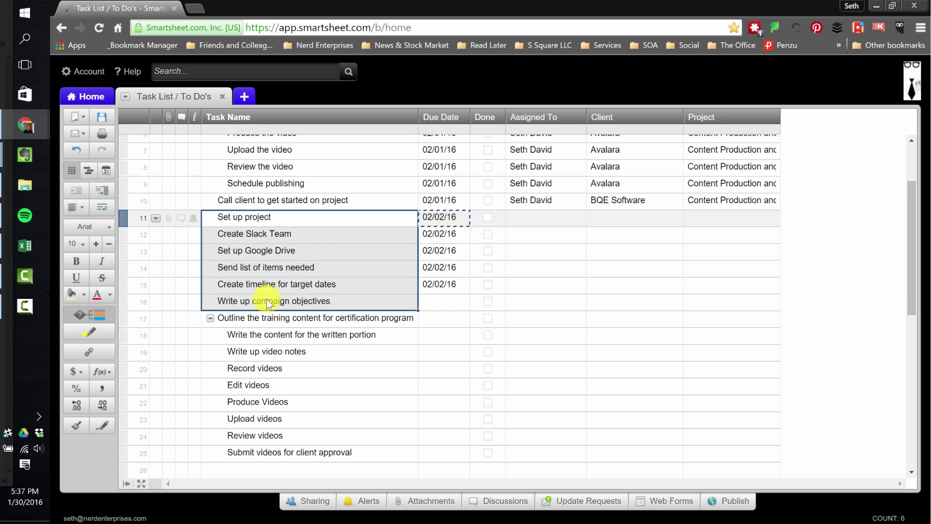
{"action": "left_click", "coordinate": [103, 191]}
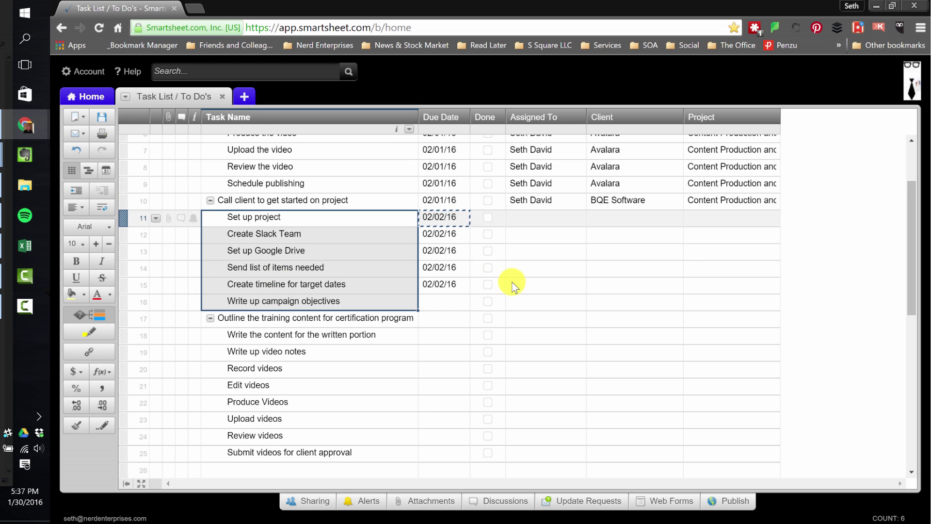
{"action": "left_click", "coordinate": [444, 284]}
{"action": "key", "text": "ctrl+c"}
{"action": "key", "text": "Down"}
{"action": "key", "text": "ctrl+v"}
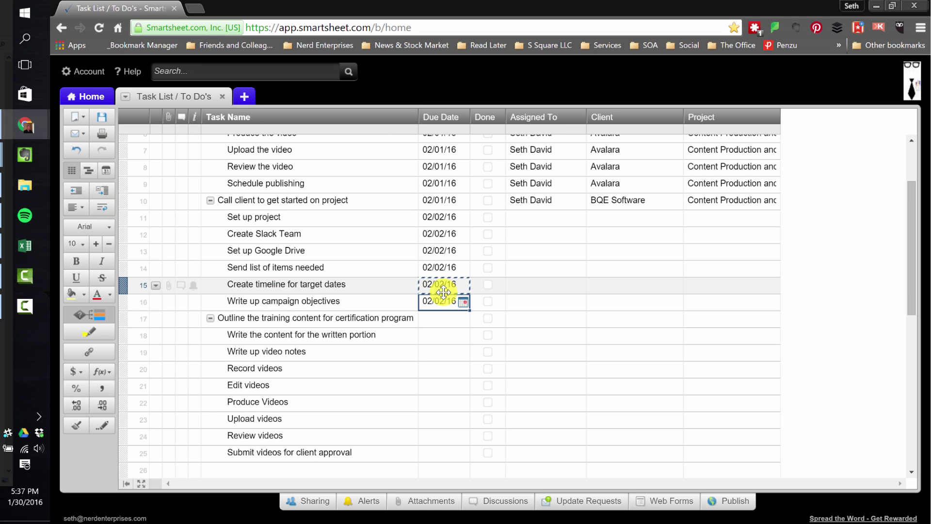
Copy row 10's assignee, BQE Software client and project into rows 11–16.
{"action": "key", "text": "Right"}
{"action": "key", "text": "Right"}
{"action": "key", "text": "Up"}
{"action": "key", "text": "Up"}
{"action": "key", "text": "Up"}
{"action": "key", "text": "Up"}
{"action": "key", "text": "Up"}
{"action": "key", "text": "Up"}
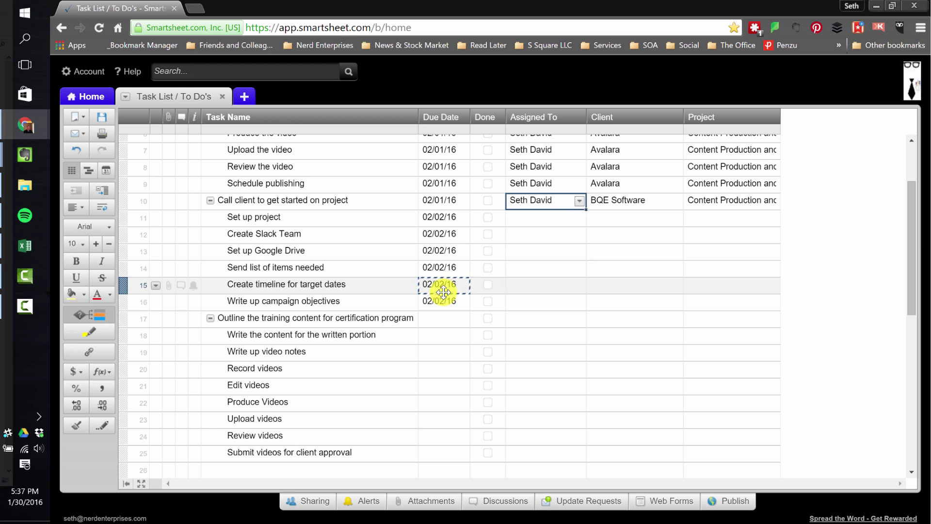
{"action": "key", "text": "shift+Right"}
{"action": "key", "text": "shift+Right"}
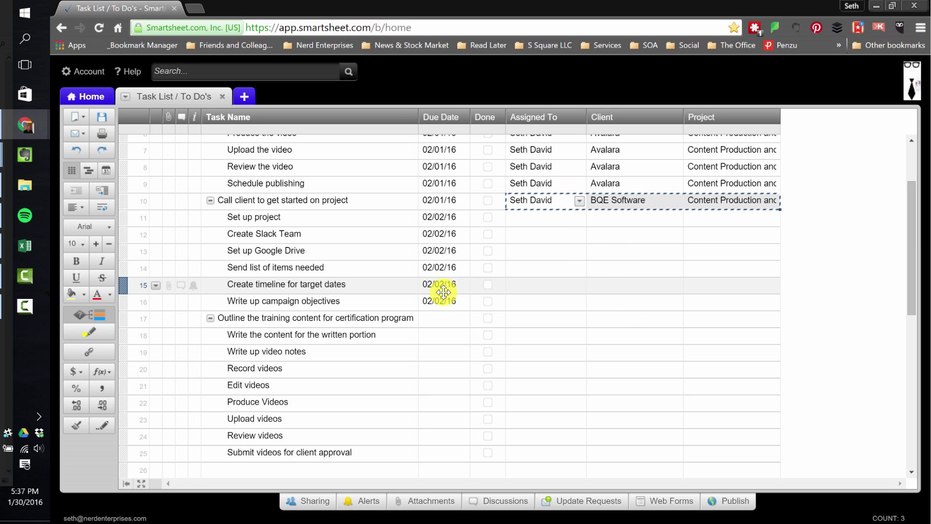
{"action": "key", "text": "shift+Down"}
{"action": "key", "text": "shift+Down"}
{"action": "key", "text": "shift+Down"}
{"action": "key", "text": "shift+Down"}
{"action": "key", "text": "shift+Down"}
{"action": "key", "text": "shift+Down"}
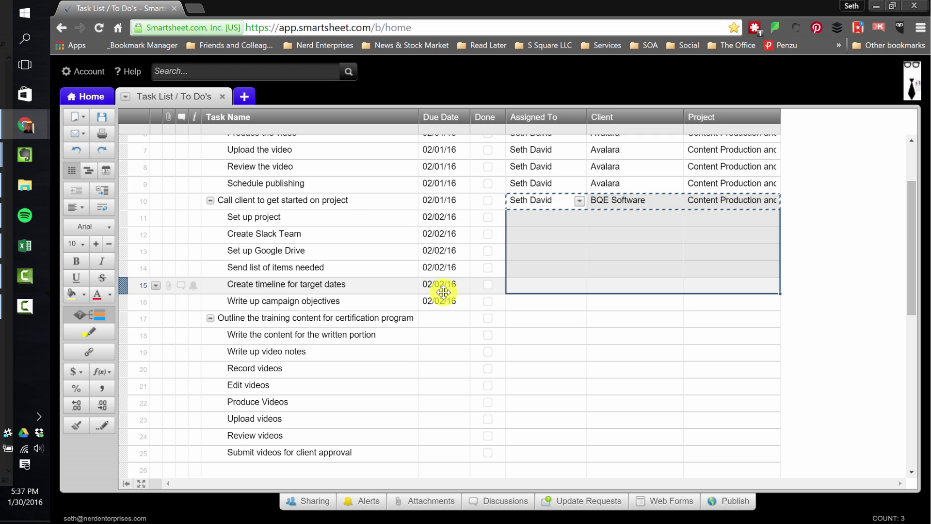
{"action": "key", "text": "ctrl+v"}
{"action": "key", "text": "Down"}
{"action": "key", "text": "Left"}
{"action": "key", "text": "Left"}
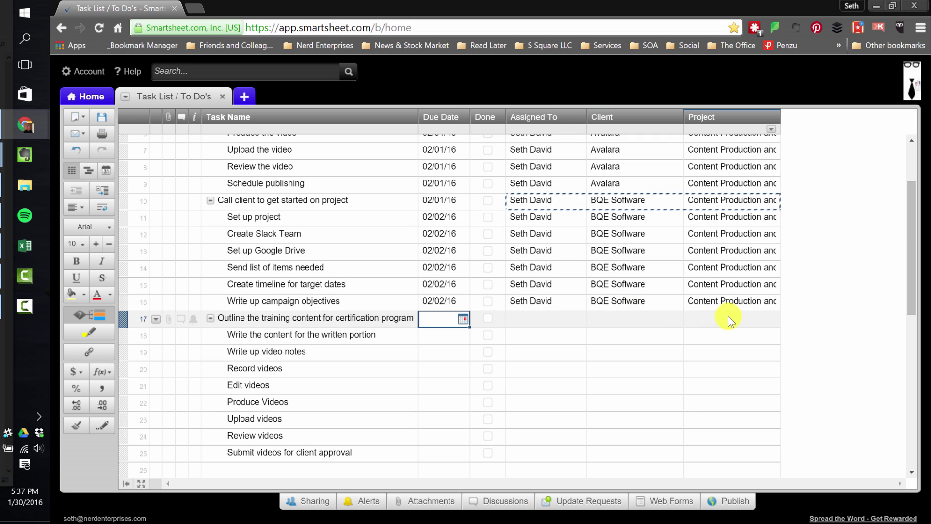
Set row 17's client to Scalus and its project to Certification Program.
{"action": "left_click", "coordinate": [760, 319]}
{"action": "left_click", "coordinate": [654, 321]}
{"action": "left_click", "coordinate": [677, 320]}
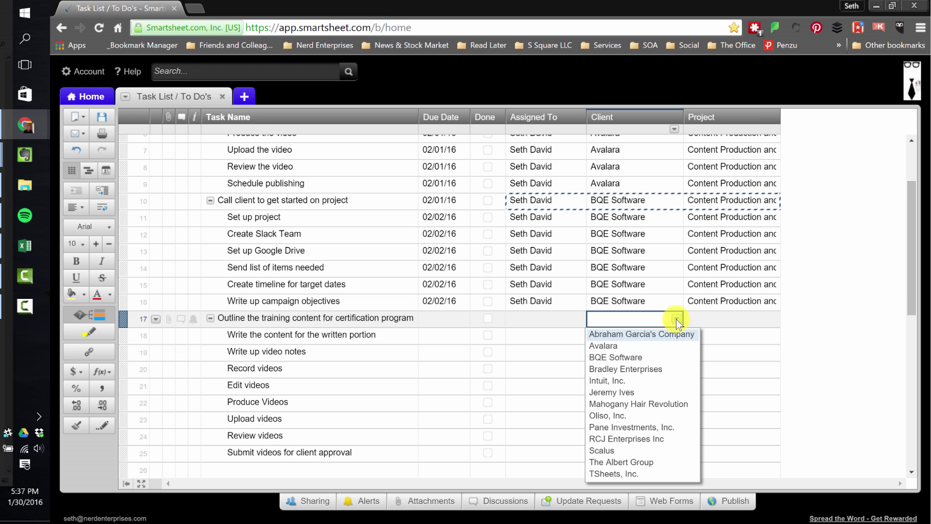
{"action": "left_click", "coordinate": [612, 450]}
{"action": "left_click", "coordinate": [769, 321]}
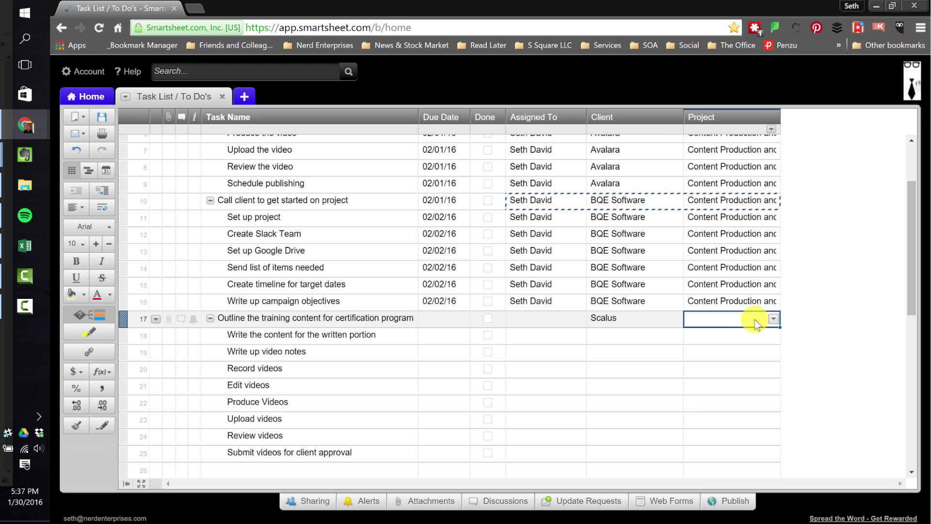
{"action": "left_click", "coordinate": [772, 321]}
{"action": "left_click", "coordinate": [746, 360]}
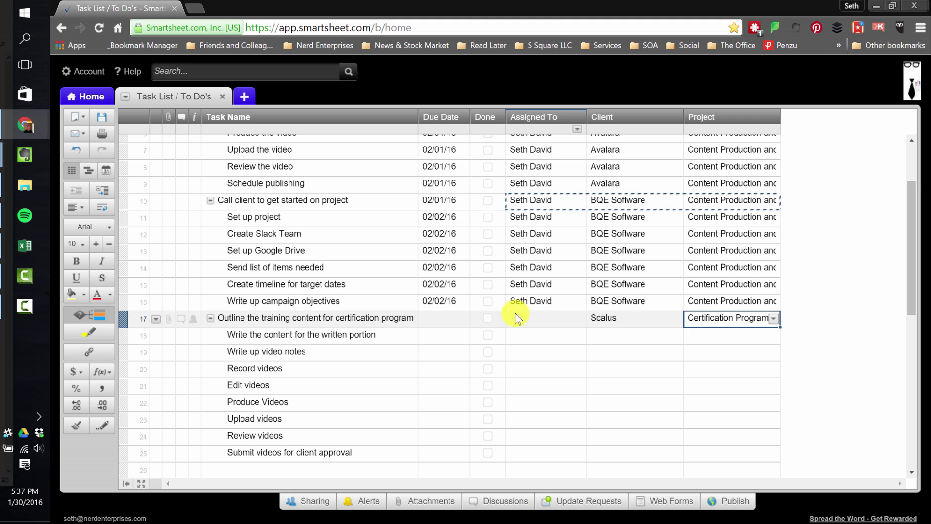
Copy row 16's assignee into row 17's Assigned To cell.
{"action": "left_click", "coordinate": [564, 323]}
{"action": "left_click", "coordinate": [562, 304]}
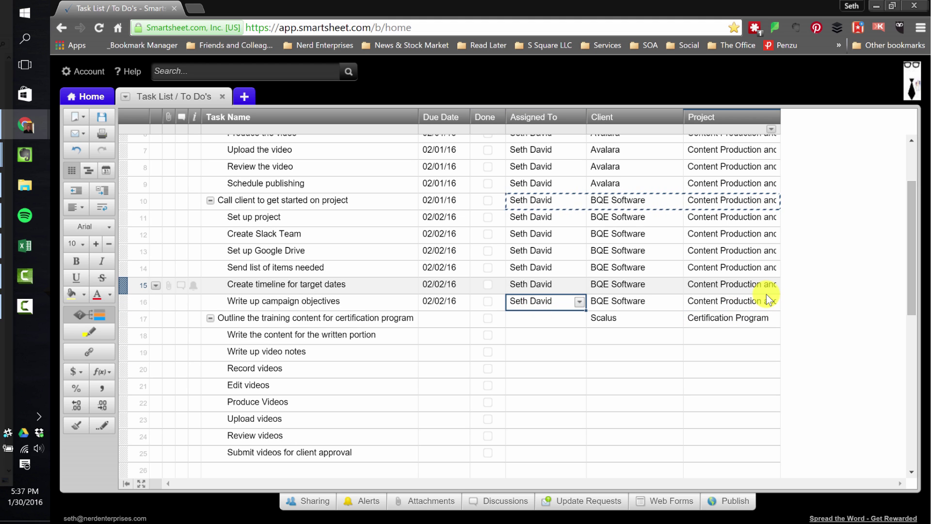
{"action": "key", "text": "ctrl+c"}
{"action": "key", "text": "Down"}
{"action": "key", "text": "ctrl+v"}
{"action": "key", "text": "Left"}
{"action": "key", "text": "Left"}
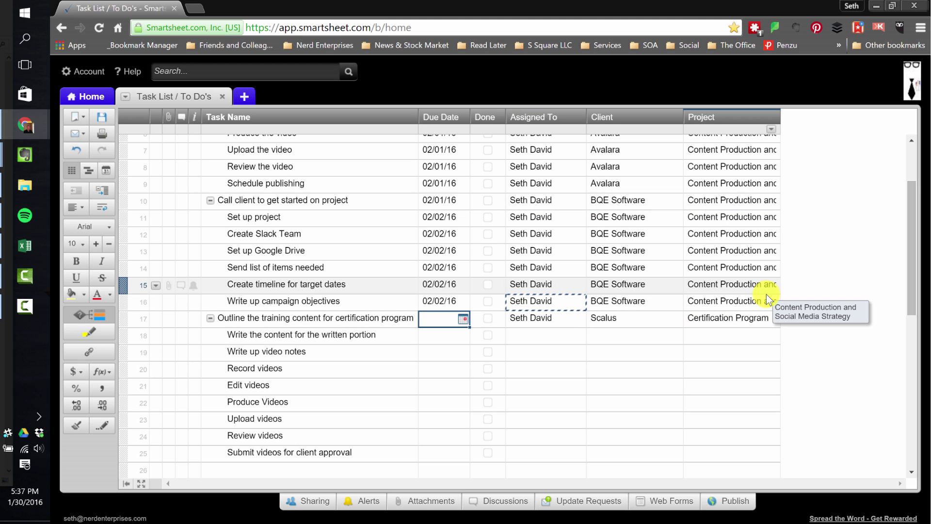
{"action": "left_click", "coordinate": [464, 319]}
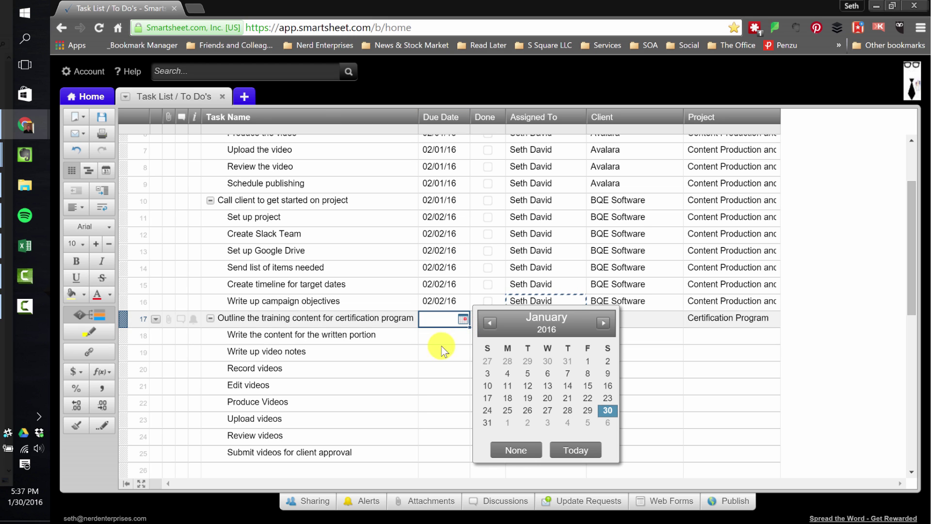
Set row 17's due date to 02/29/16.
{"action": "left_click", "coordinate": [440, 321]}
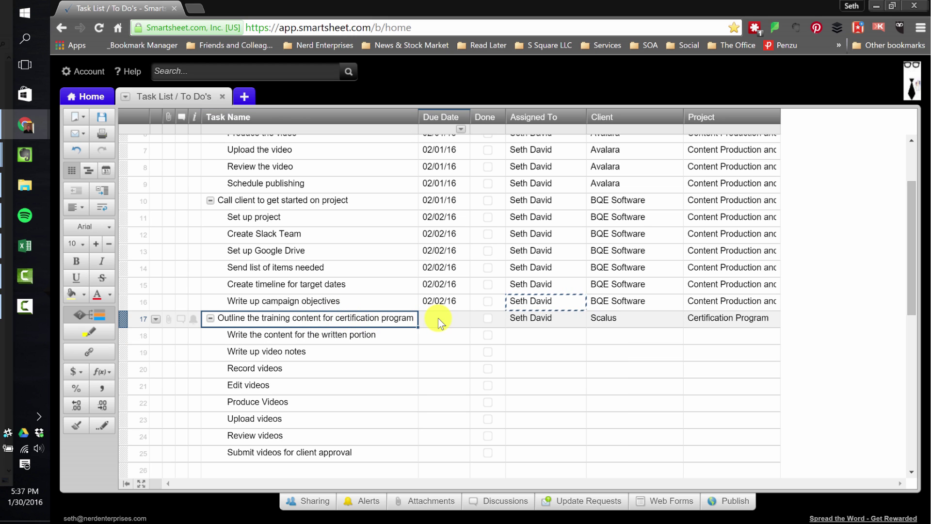
{"action": "left_click", "coordinate": [462, 319]}
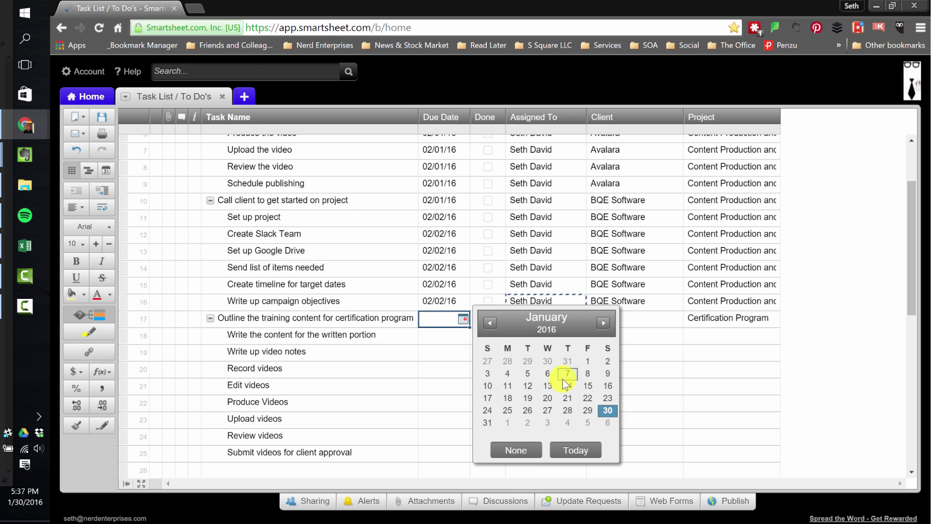
{"action": "left_click", "coordinate": [600, 324]}
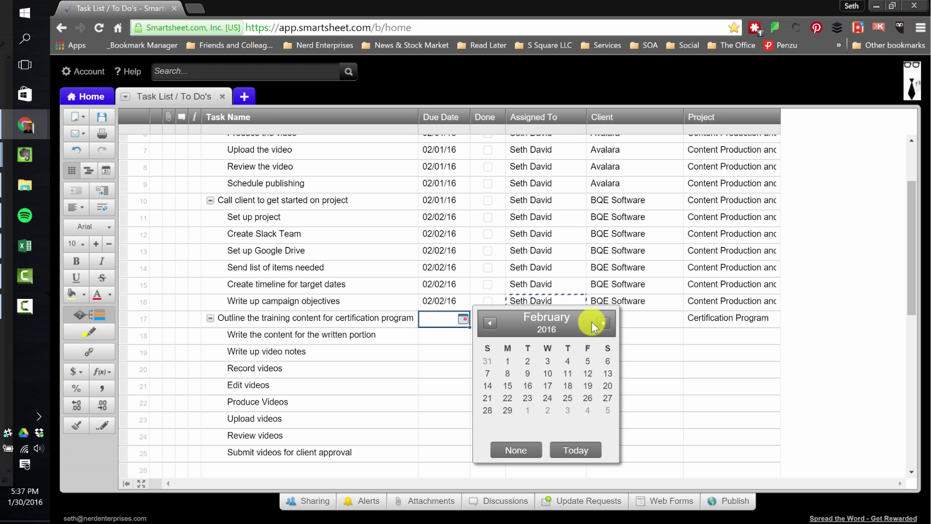
{"action": "left_click", "coordinate": [508, 412]}
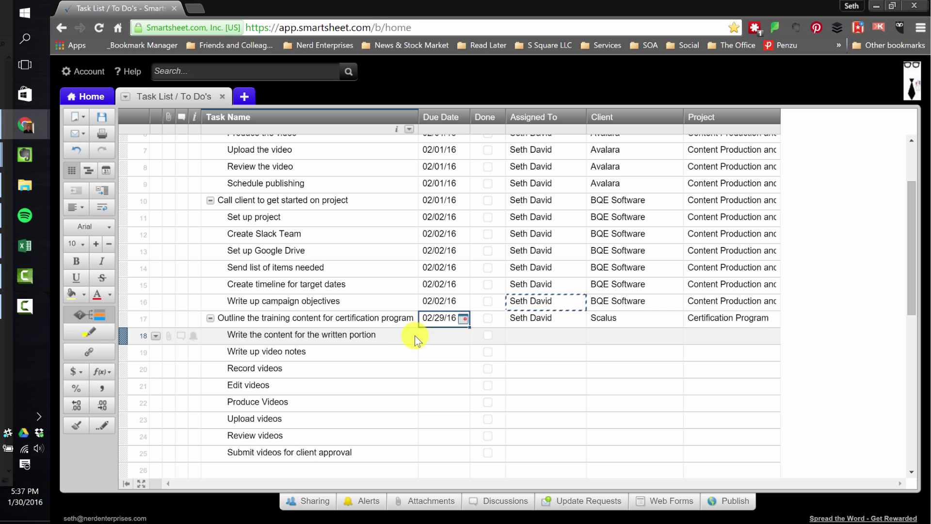
Give rows 18 and 19 a due date of 02/05/16.
{"action": "left_click", "coordinate": [444, 336]}
{"action": "left_click", "coordinate": [463, 335]}
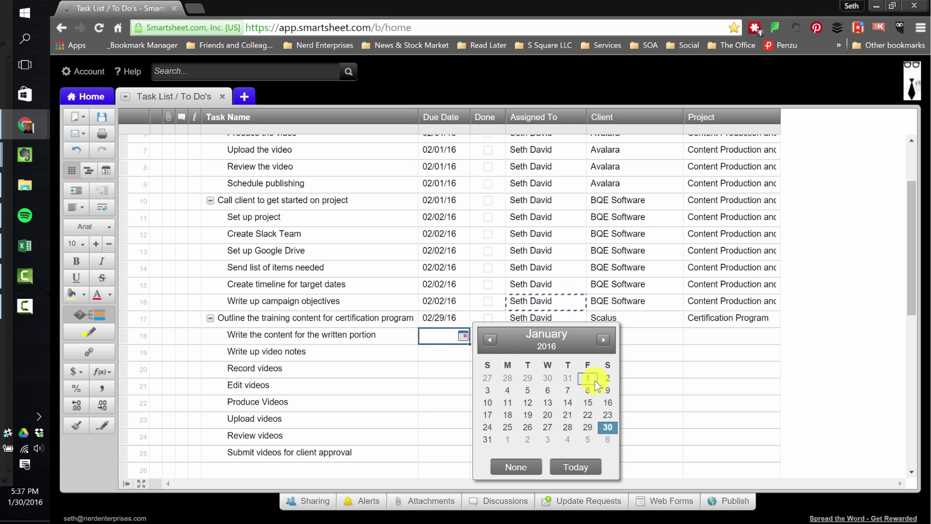
{"action": "left_click", "coordinate": [604, 340]}
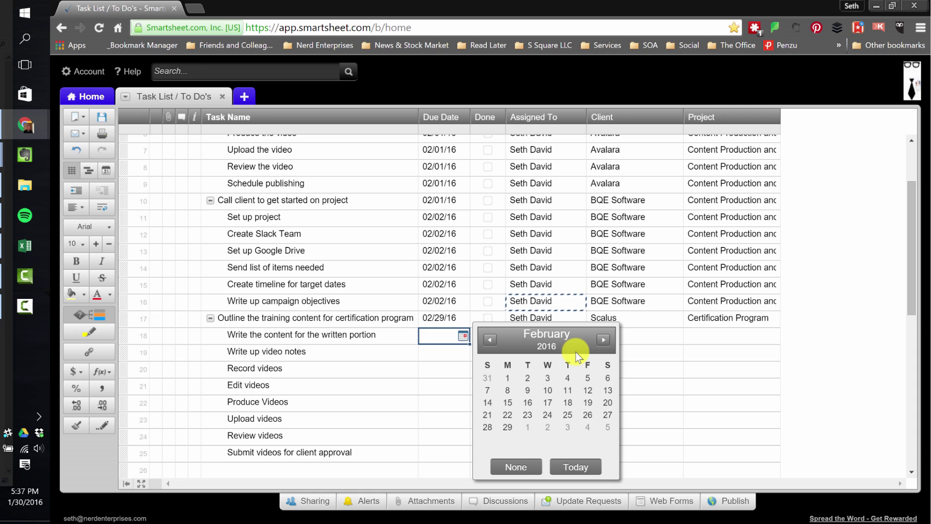
{"action": "left_click", "coordinate": [587, 378]}
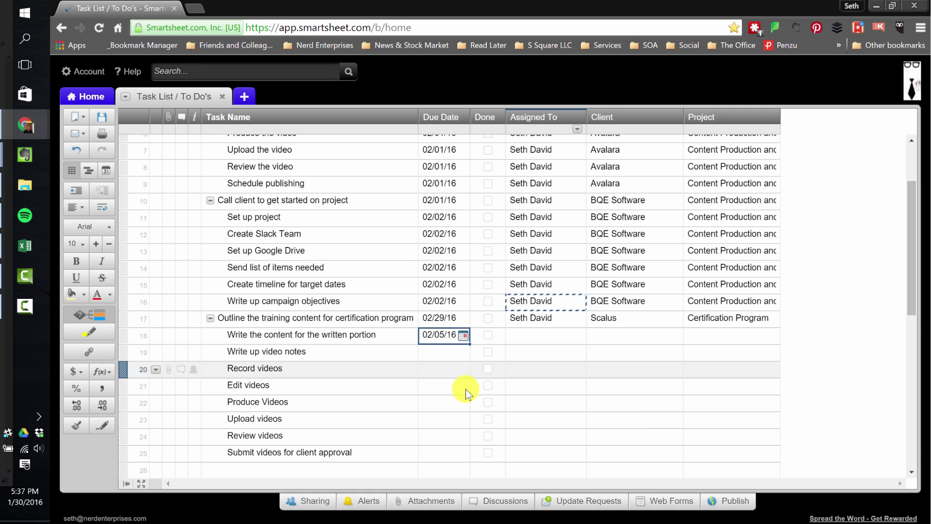
{"action": "key", "text": "Down"}
{"action": "key", "text": "ctrl+v"}
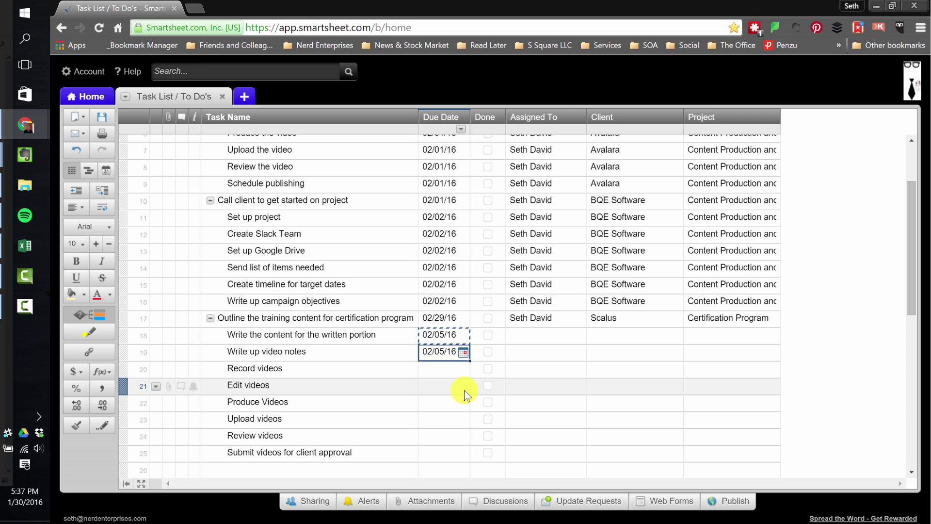
{"action": "key", "text": "Down"}
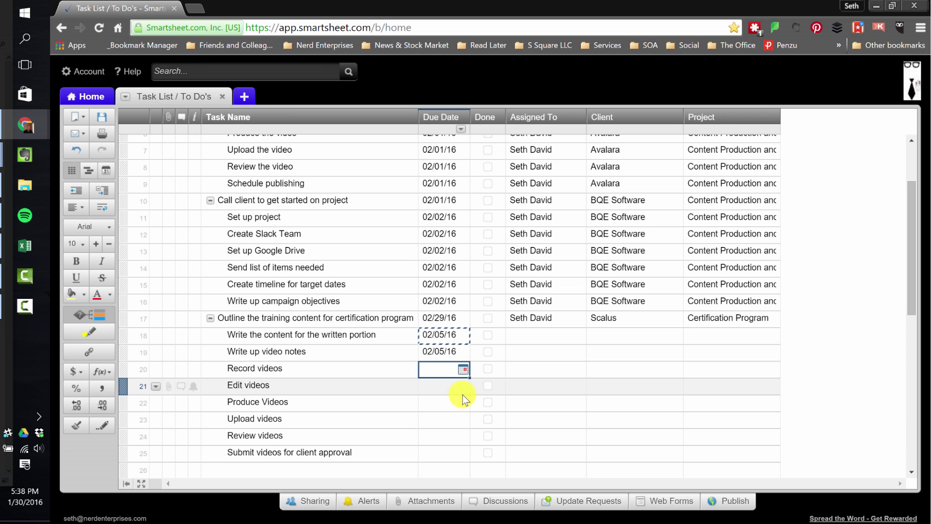
Give rows 20 through 25 a due date of 02/08/16.
{"action": "left_click", "coordinate": [463, 369]}
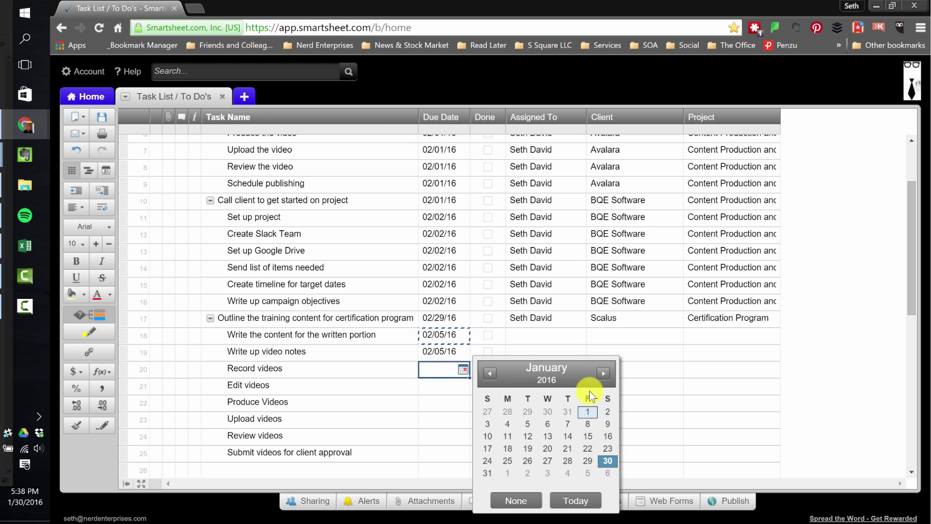
{"action": "left_click", "coordinate": [605, 372]}
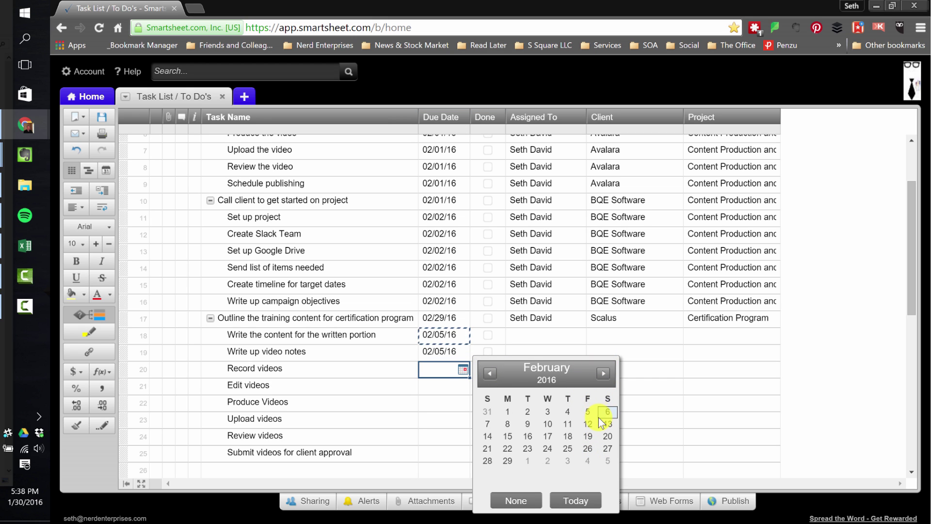
{"action": "left_click", "coordinate": [507, 426]}
{"action": "key", "text": "ctrl+c"}
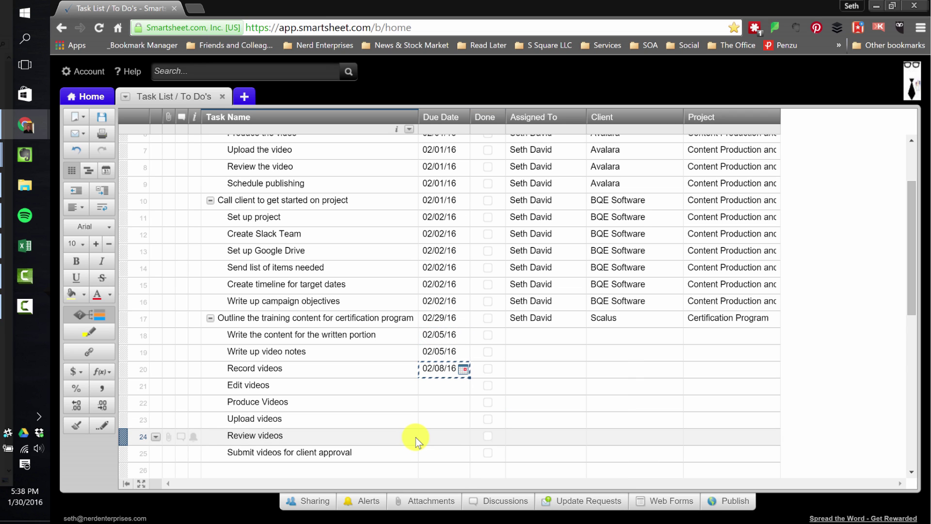
{"action": "key", "text": "Down"}
{"action": "key", "text": "ctrl+v"}
{"action": "key", "text": "Down"}
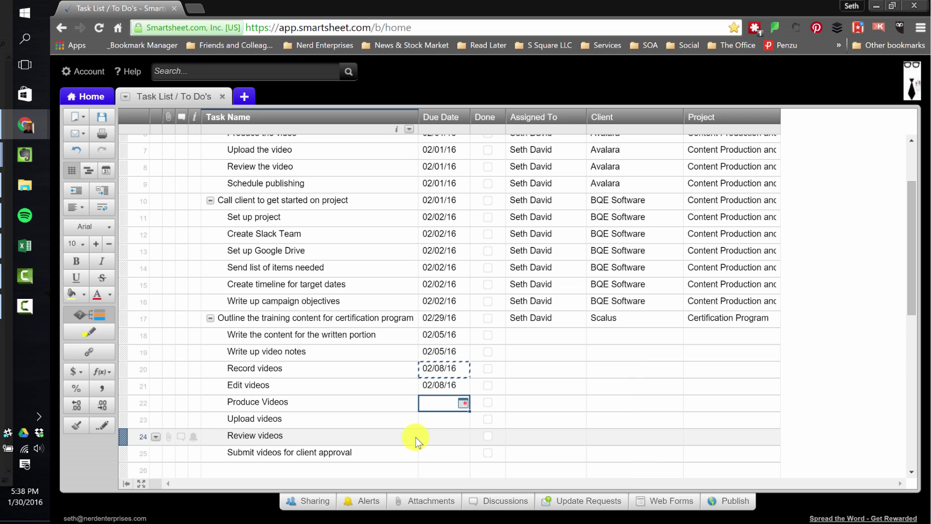
{"action": "key", "text": "ctrl+v"}
{"action": "key", "text": "Down"}
{"action": "key", "text": "ctrl+v"}
{"action": "key", "text": "Down"}
{"action": "key", "text": "ctrl+v"}
{"action": "key", "text": "Down"}
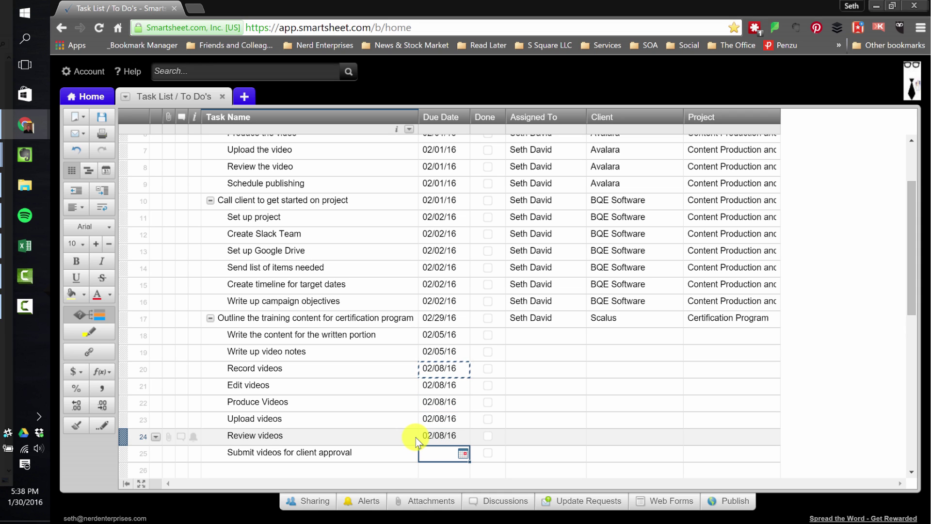
{"action": "key", "text": "Right"}
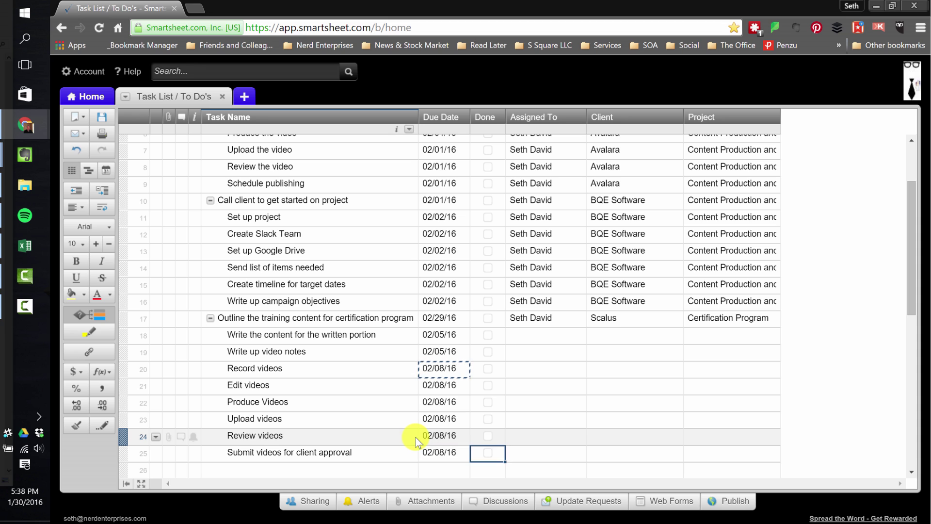
Paste row 17's assignee, Scalus client and Certification Program project into rows 18–25, then save.
{"action": "key", "text": "Right"}
{"action": "key", "text": "ctrl+Up"}
{"action": "key", "text": "shift+Right"}
{"action": "key", "text": "shift+Right"}
{"action": "key", "text": "ctrl+c"}
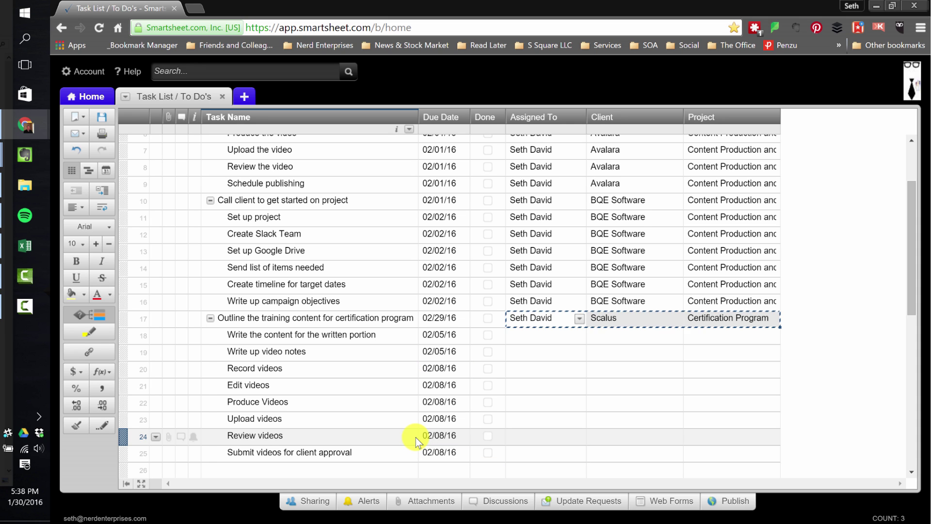
{"action": "key", "text": "Down"}
{"action": "key", "text": "shift+Right"}
{"action": "key", "text": "shift+Right"}
{"action": "key", "text": "shift+Down"}
{"action": "key", "text": "shift+Down"}
{"action": "key", "text": "shift+Down"}
{"action": "key", "text": "shift+Down"}
{"action": "key", "text": "shift+Down"}
{"action": "key", "text": "shift+Down"}
{"action": "key", "text": "shift+Down"}
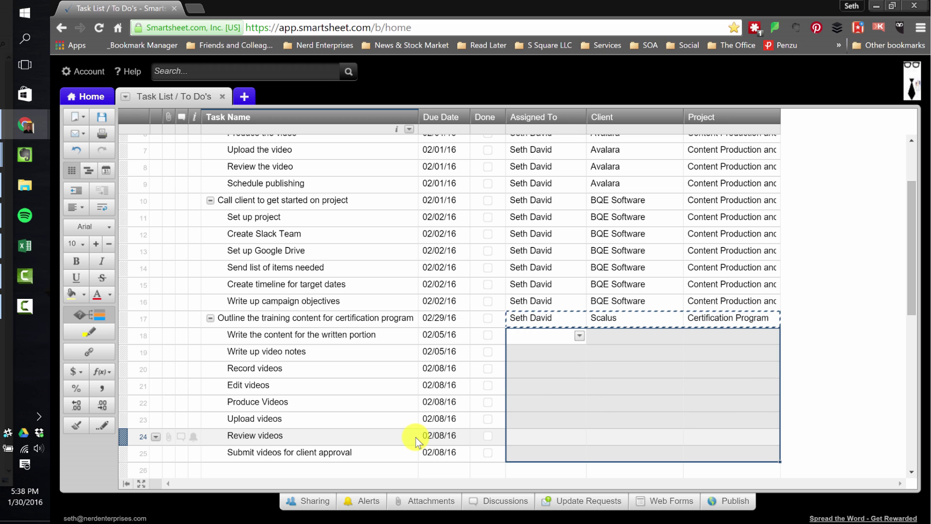
{"action": "key", "text": "ctrl+v"}
{"action": "key", "text": "Home"}
{"action": "key", "text": "ctrl+s"}
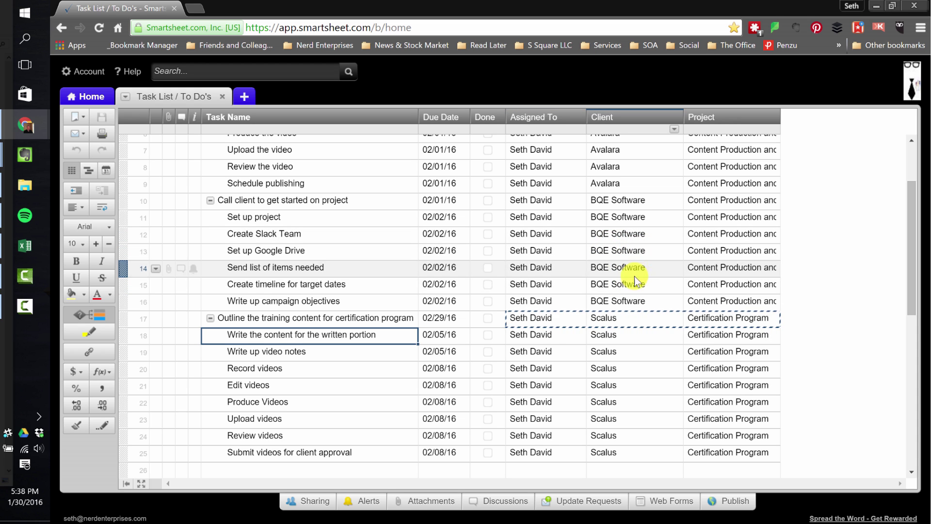
Select the Call client to get started on project task name.
{"action": "left_click", "coordinate": [731, 283]}
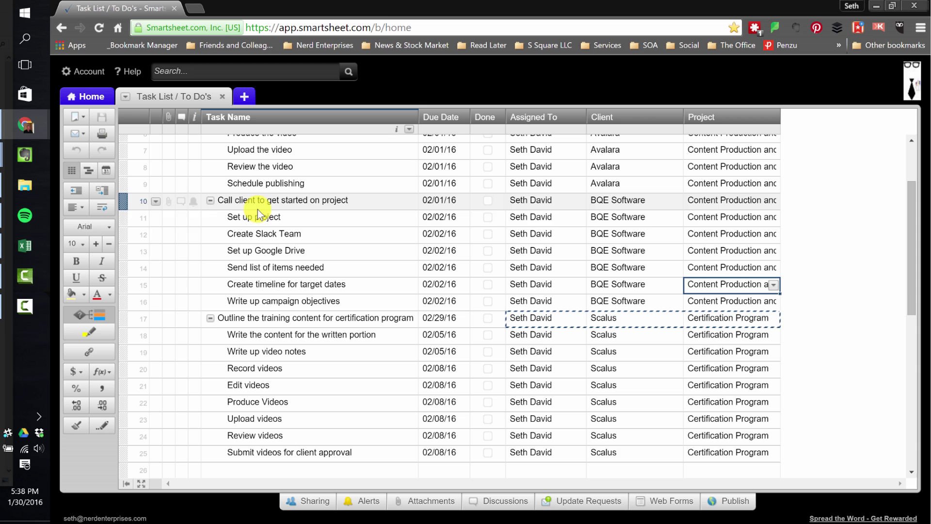
{"action": "left_click", "coordinate": [271, 208]}
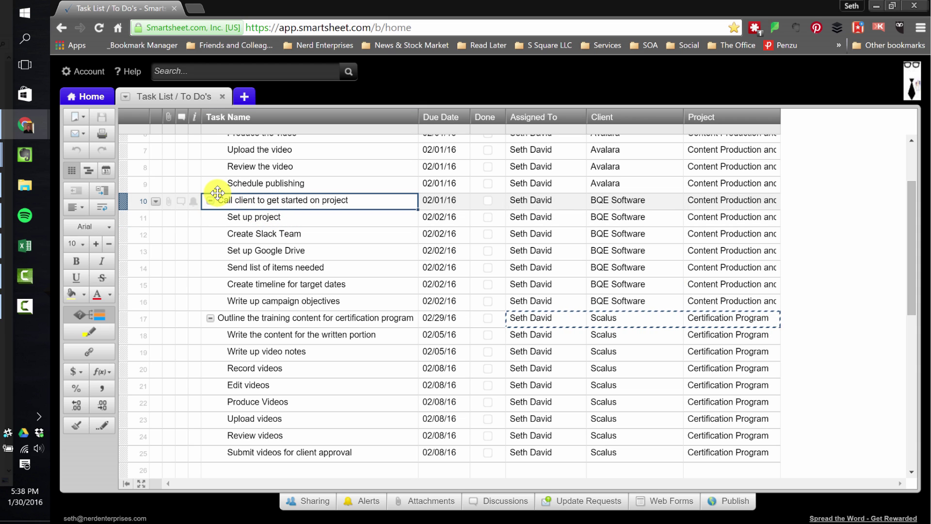
{"action": "left_click_drag", "start_coordinate": [231, 202], "coordinate": [262, 209]}
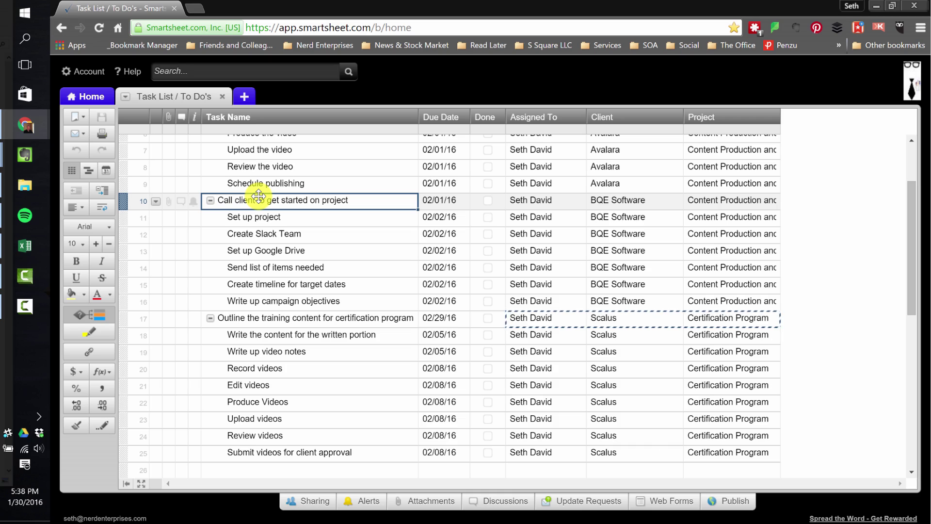
Apply a Due Date filter of 'is less than' today's date, 01/30/16.
{"action": "scroll", "coordinate": [339, 230], "scroll_direction": "up", "scroll_amount": 3}
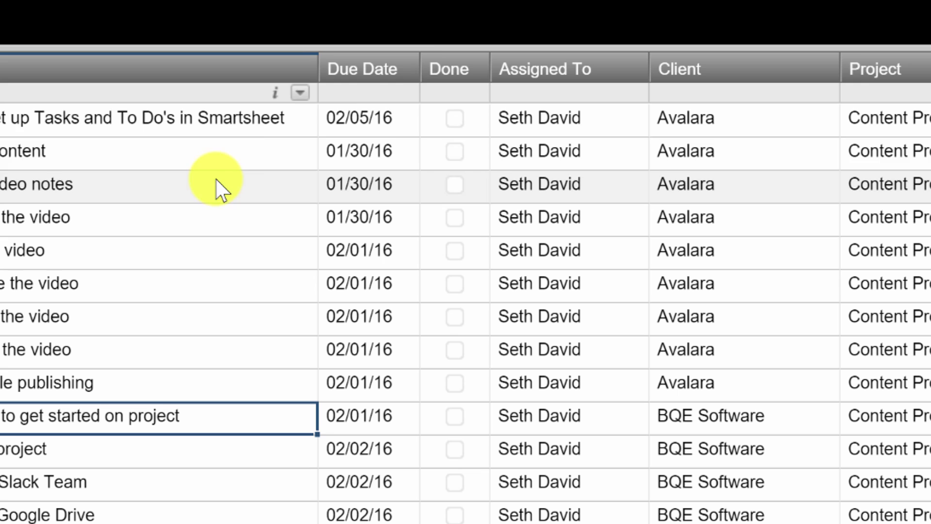
{"action": "left_click", "coordinate": [401, 92]}
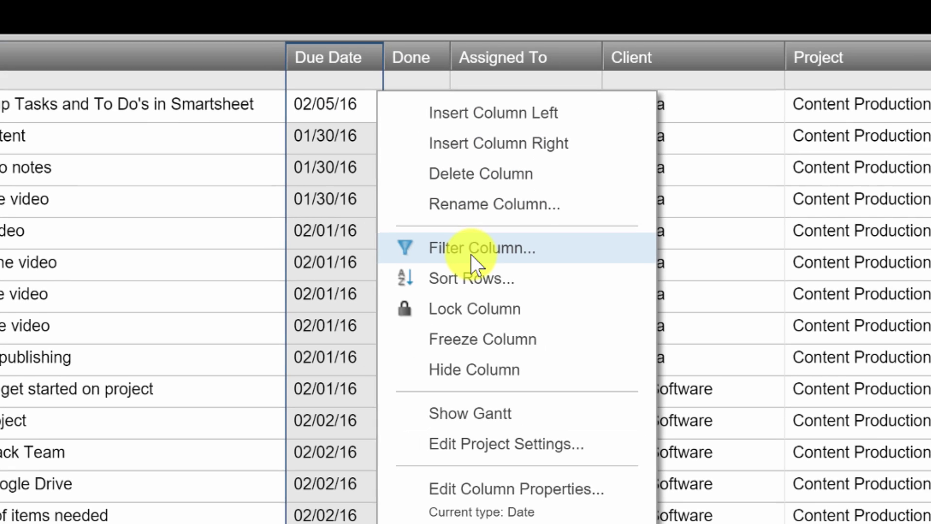
{"action": "left_click", "coordinate": [515, 270]}
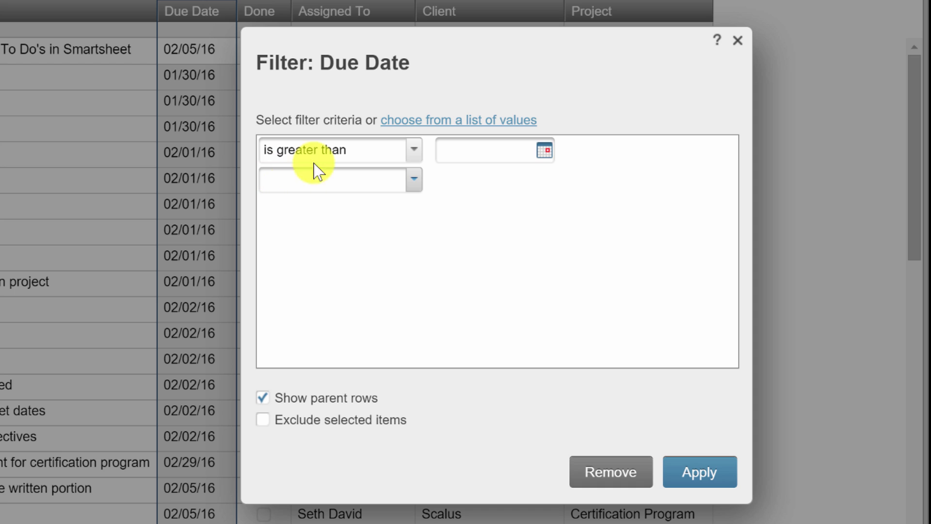
{"action": "left_click", "coordinate": [413, 150]}
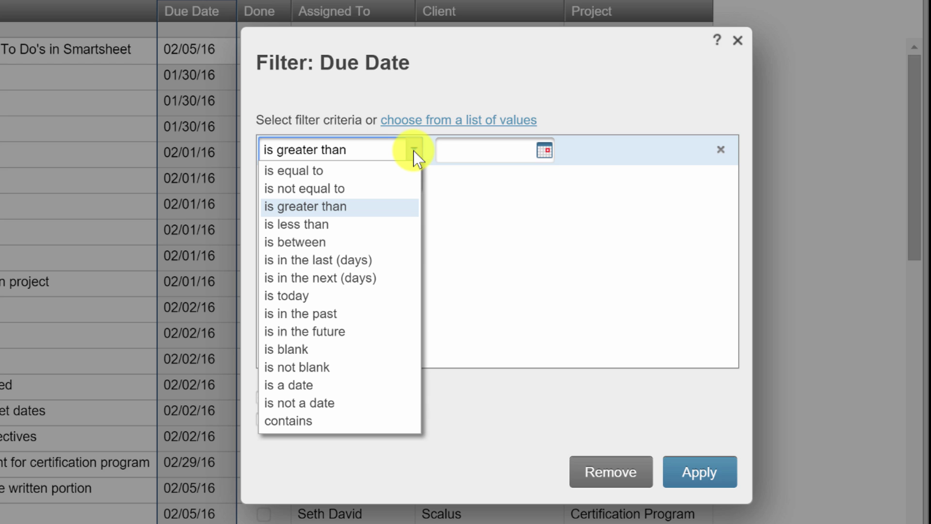
{"action": "left_click", "coordinate": [342, 224]}
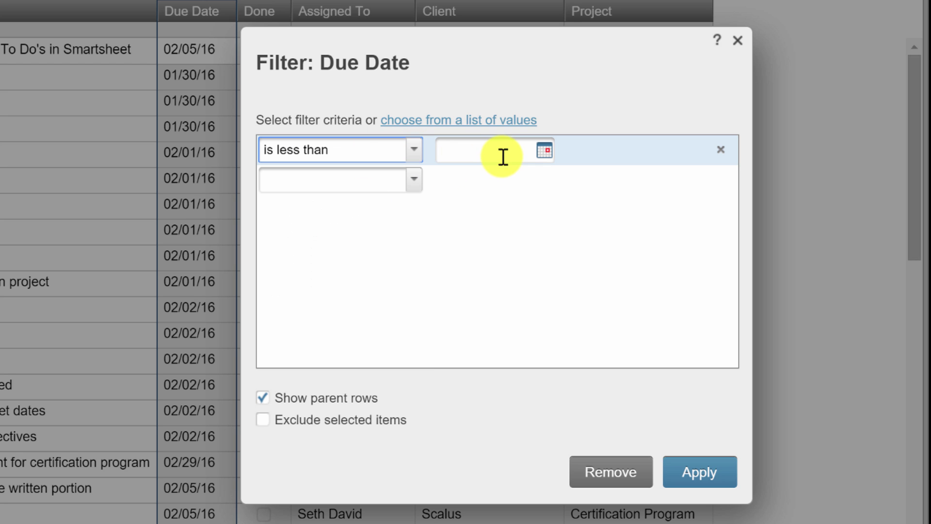
{"action": "left_click", "coordinate": [541, 149]}
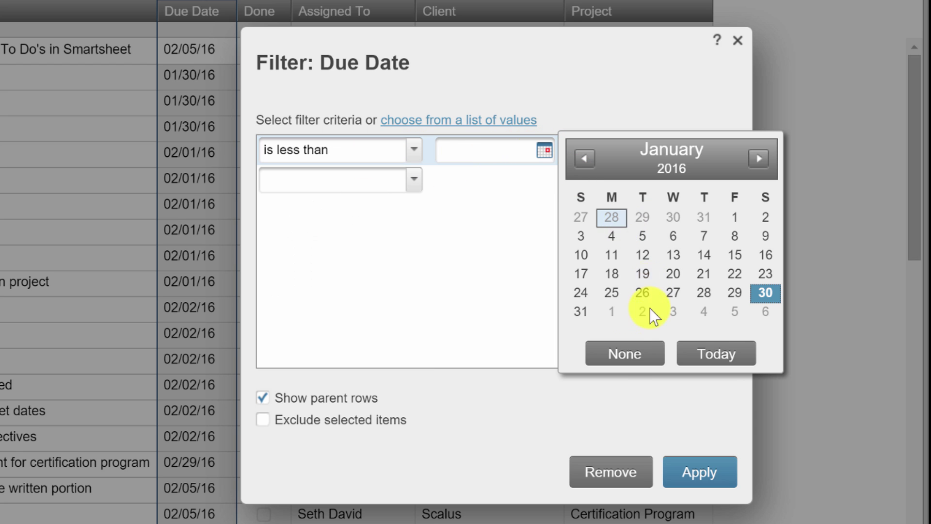
{"action": "left_click", "coordinate": [696, 354]}
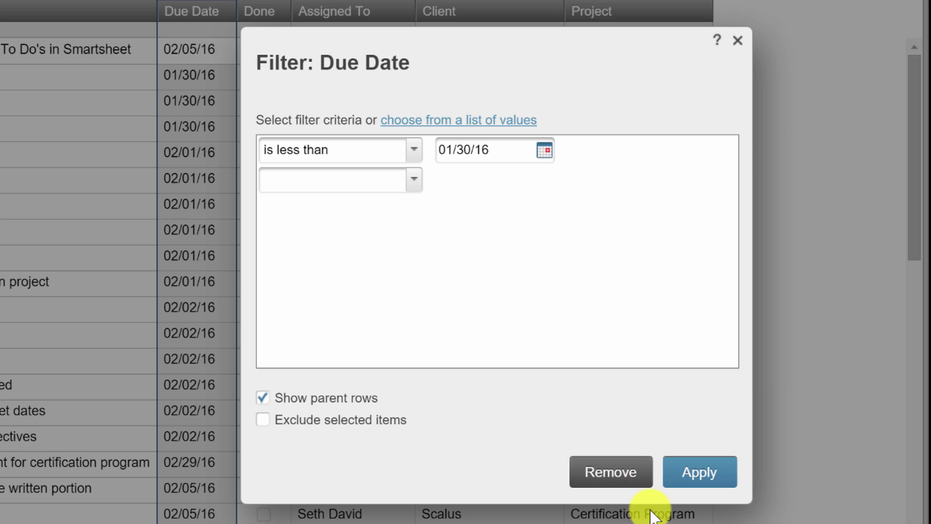
{"action": "left_click", "coordinate": [695, 465]}
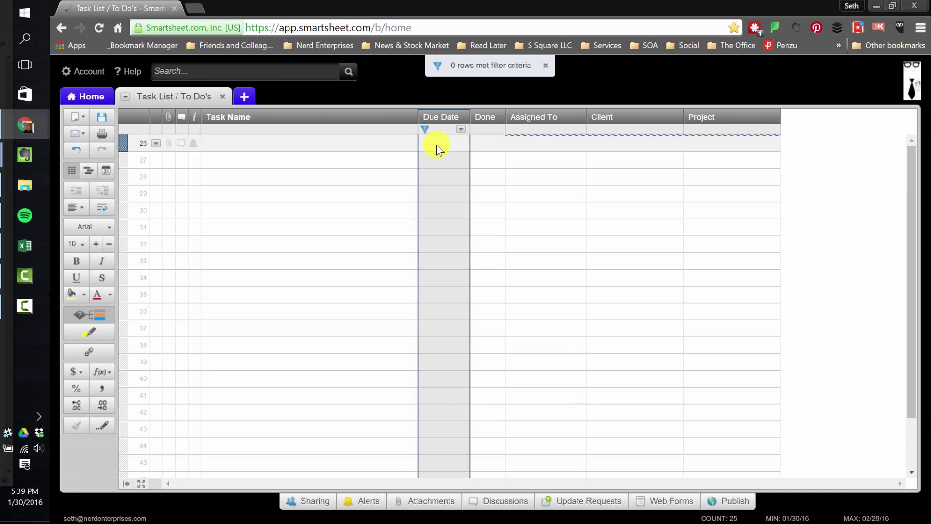
{"action": "left_click", "coordinate": [437, 144]}
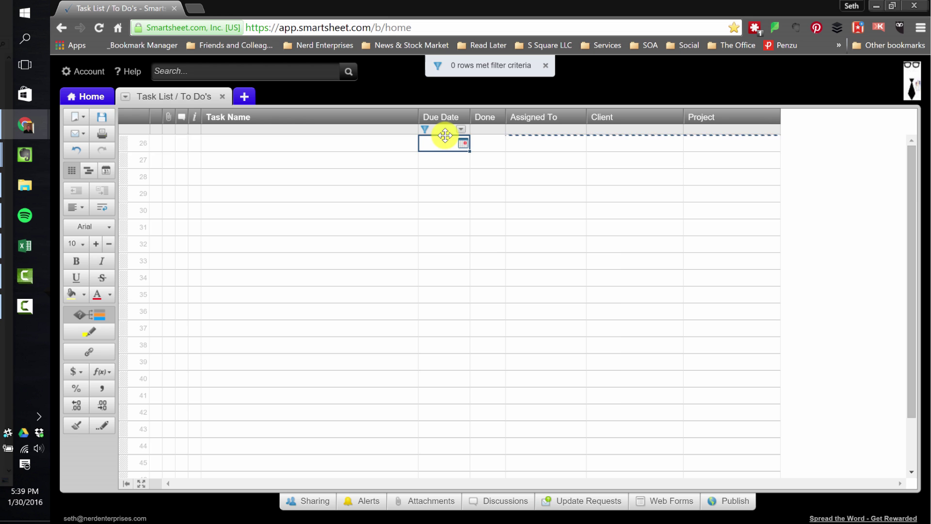
{"action": "left_click", "coordinate": [461, 130]}
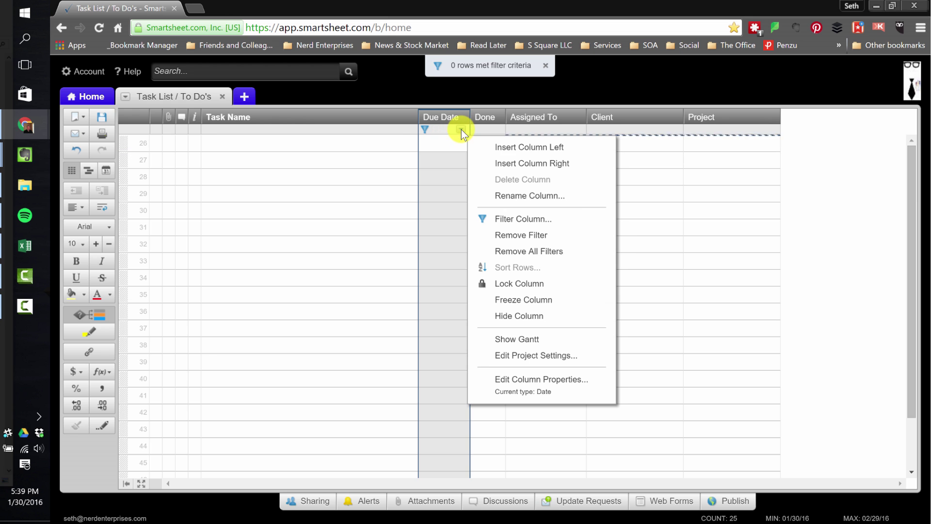
Remove the existing 'is less than 01/30/16' Due Date filter.
{"action": "left_click", "coordinate": [517, 234]}
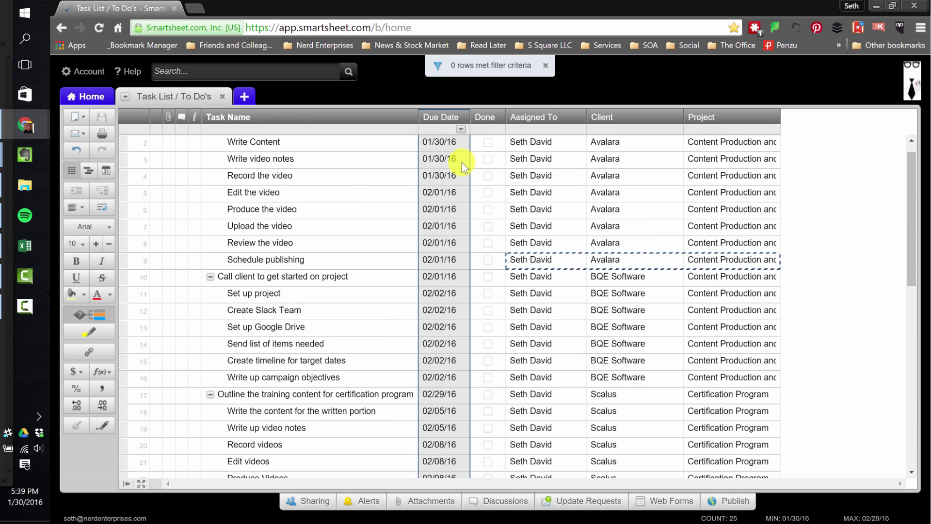
{"action": "left_click", "coordinate": [575, 144]}
{"action": "left_click", "coordinate": [579, 130]}
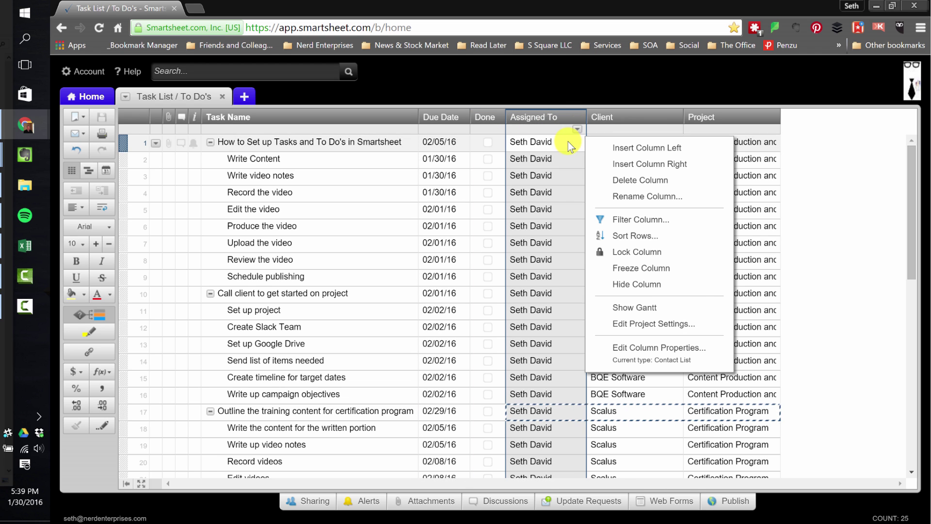
{"action": "left_click", "coordinate": [568, 142]}
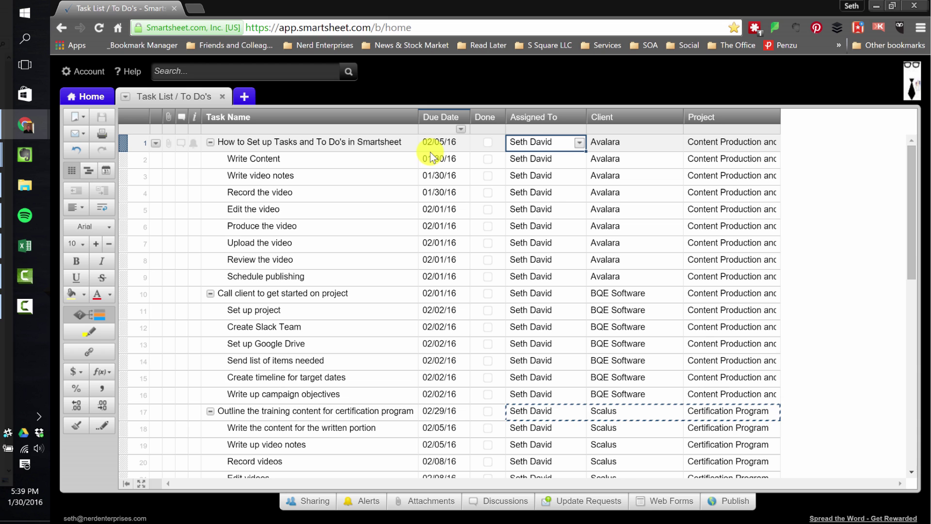
Filter Due Date to 'is equal to 02/02/16', keeping parent rows shown.
{"action": "left_click", "coordinate": [461, 129]}
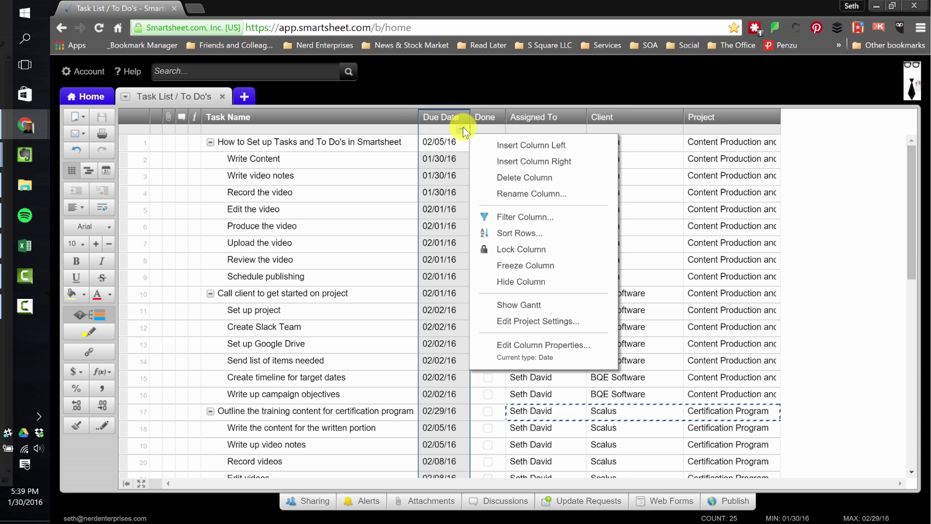
{"action": "left_click", "coordinate": [539, 216]}
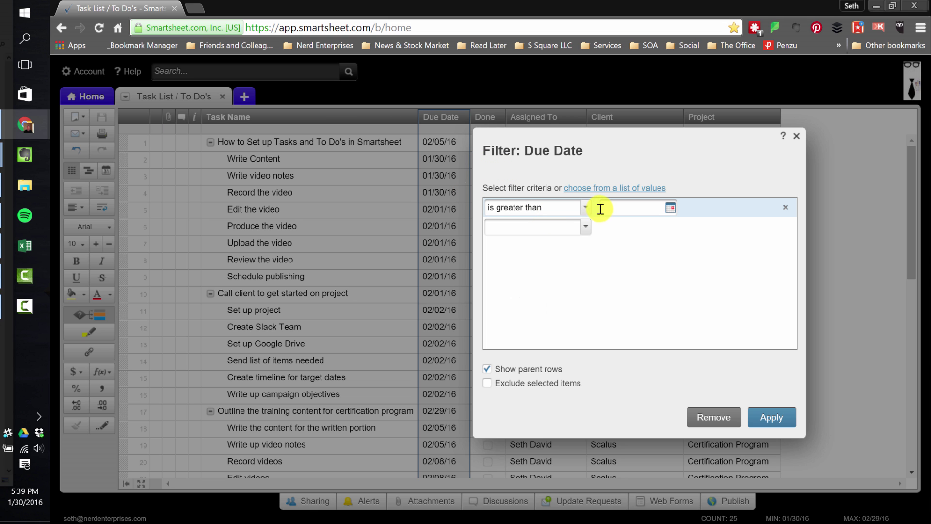
{"action": "left_click", "coordinate": [585, 208]}
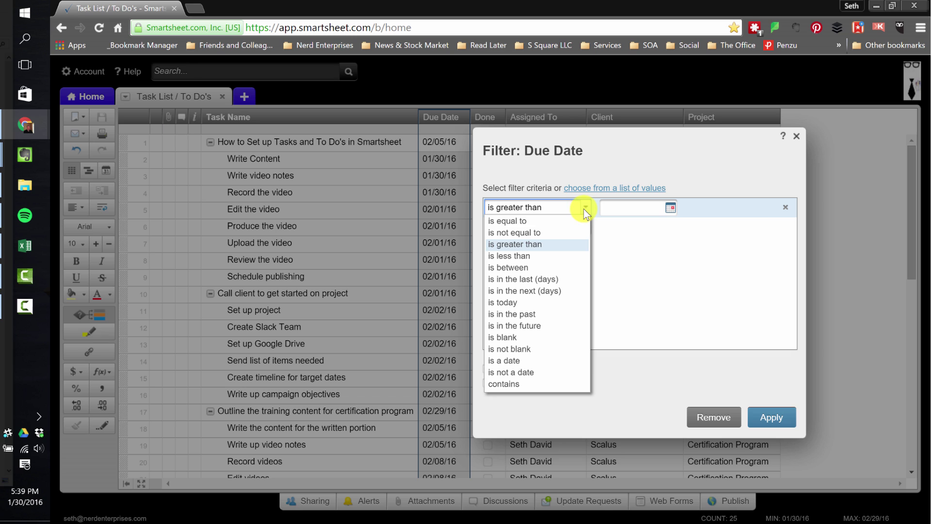
{"action": "left_click", "coordinate": [508, 222]}
{"action": "left_click", "coordinate": [670, 209]}
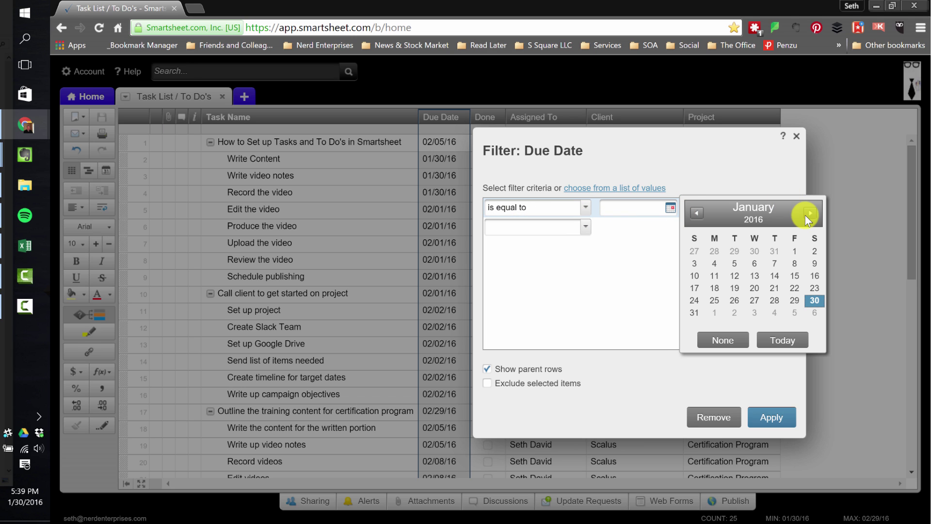
{"action": "left_click", "coordinate": [808, 214]}
{"action": "left_click", "coordinate": [736, 253]}
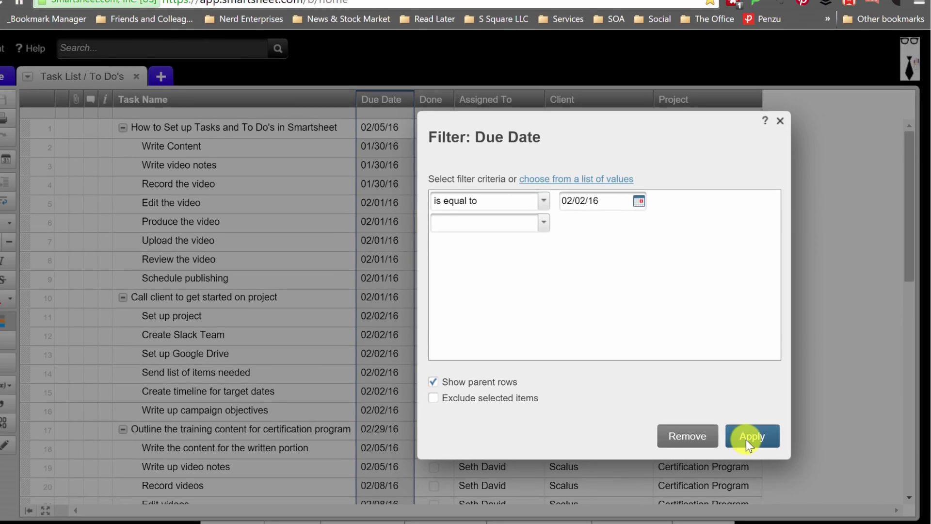
{"action": "left_click", "coordinate": [698, 488]}
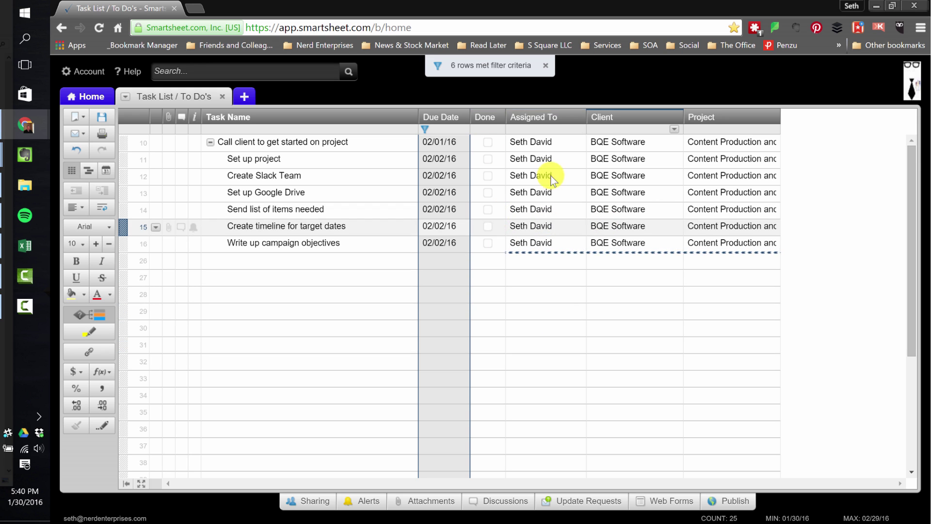
Widen the Project column until 'Content Production and Social Media Strategy' shows in full.
{"action": "left_click", "coordinate": [281, 158]}
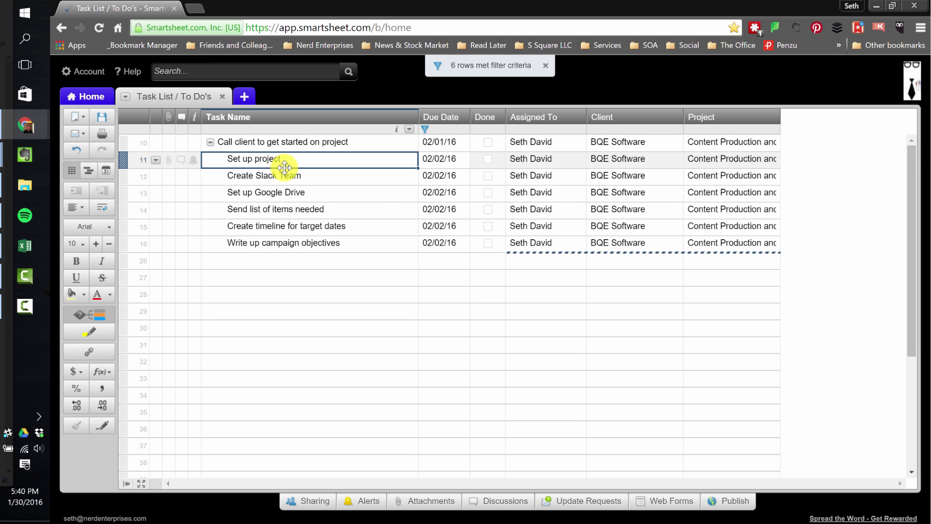
{"action": "left_click", "coordinate": [274, 144]}
{"action": "left_click", "coordinate": [706, 146]}
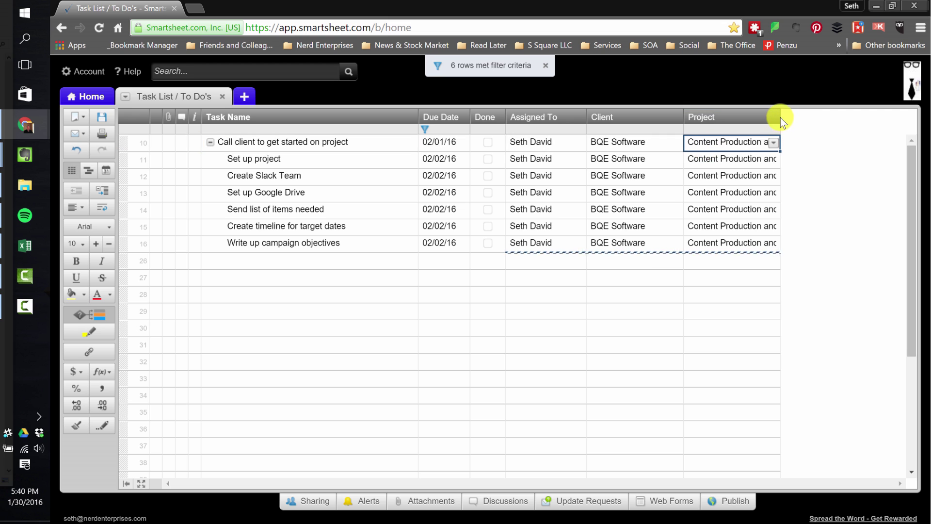
{"action": "left_click_drag", "start_coordinate": [781, 118], "coordinate": [858, 114]}
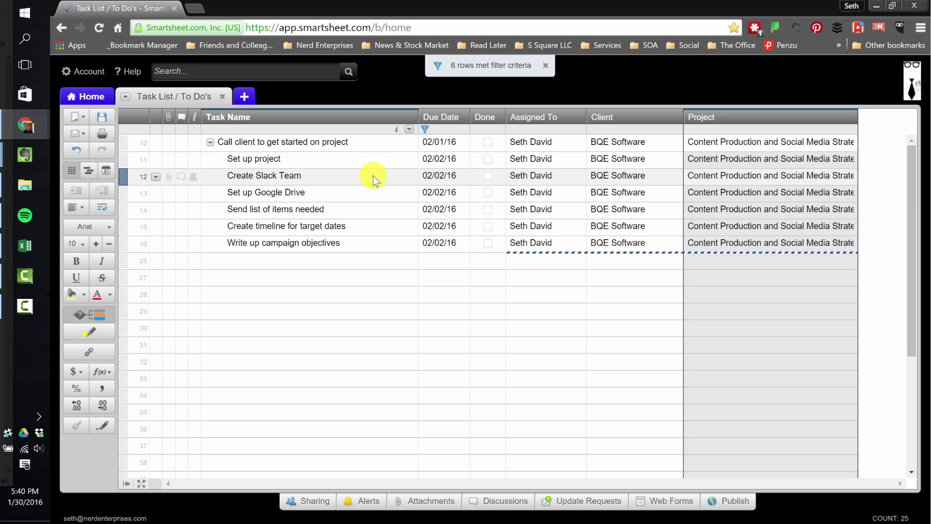
{"action": "left_click", "coordinate": [281, 160]}
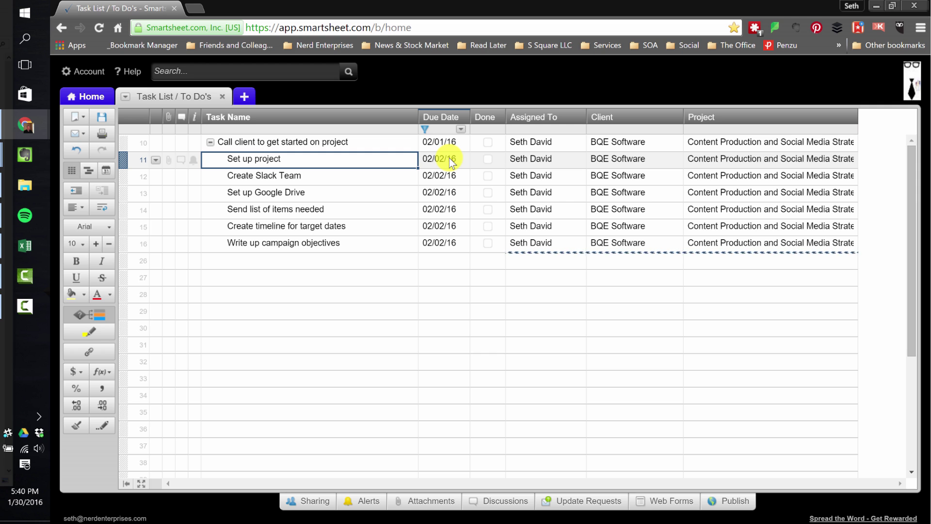
{"action": "left_click", "coordinate": [179, 160]}
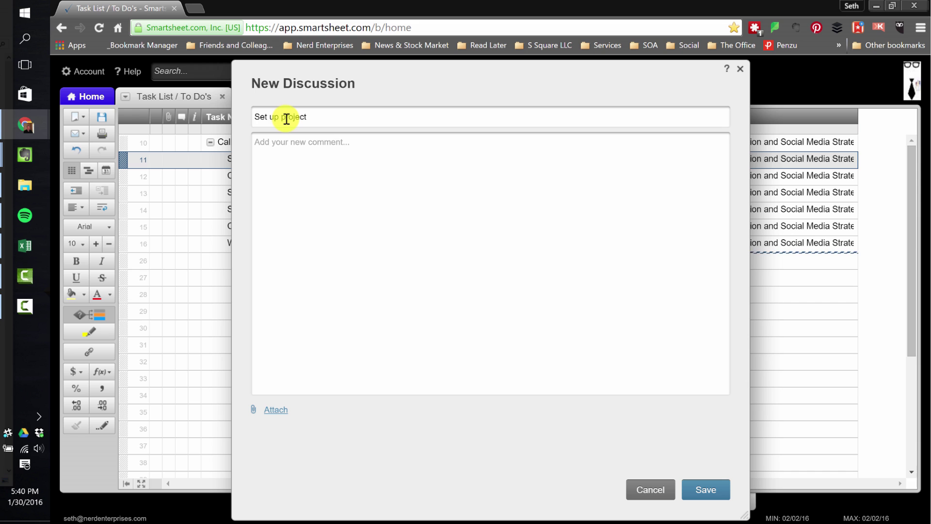
{"action": "left_click", "coordinate": [741, 69]}
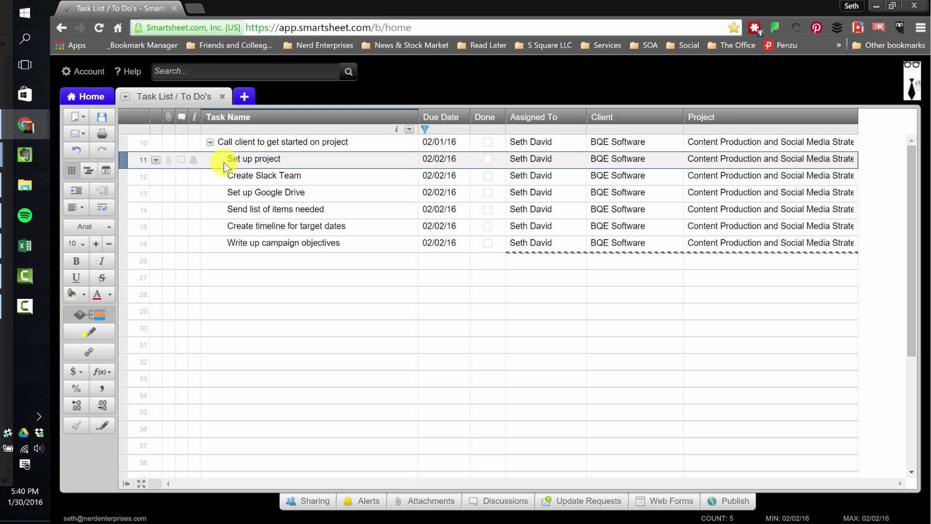
{"action": "left_click", "coordinate": [193, 161]}
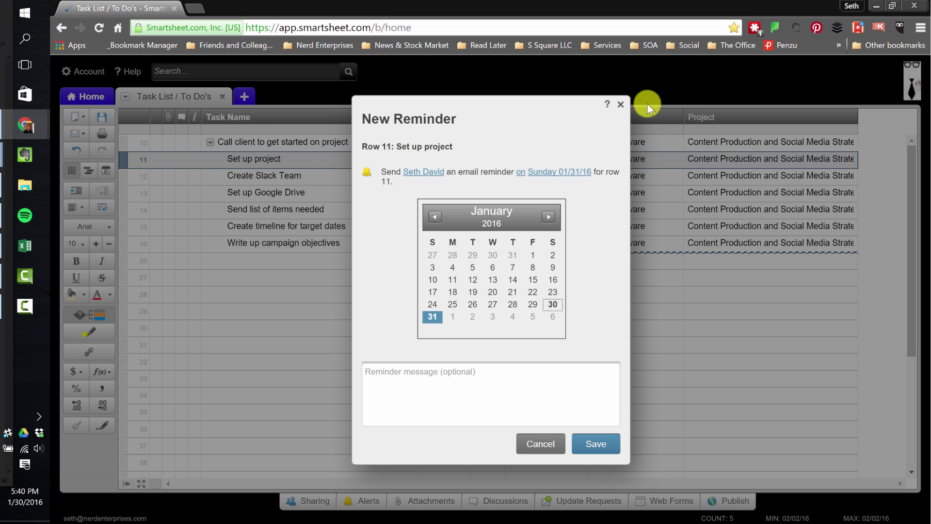
{"action": "left_click", "coordinate": [621, 105]}
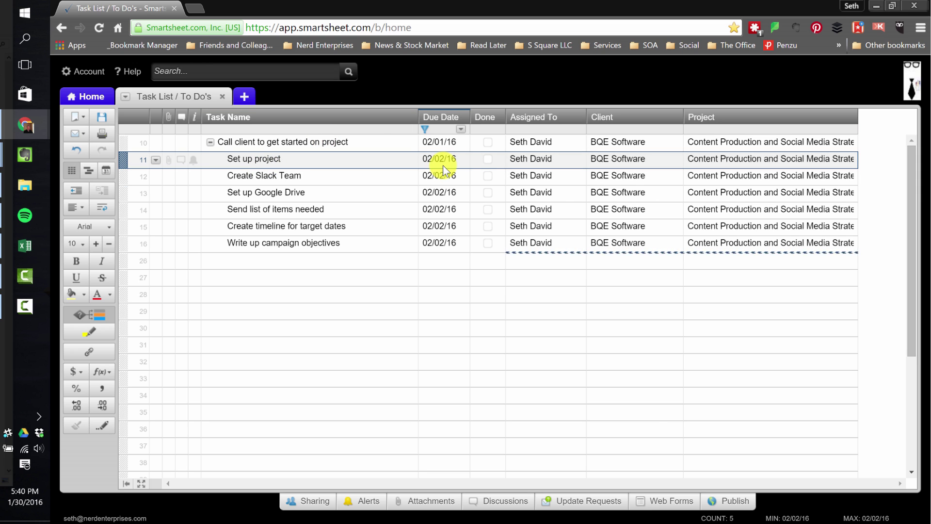
Remove the Due Date filter so all tasks show again.
{"action": "left_click", "coordinate": [460, 128]}
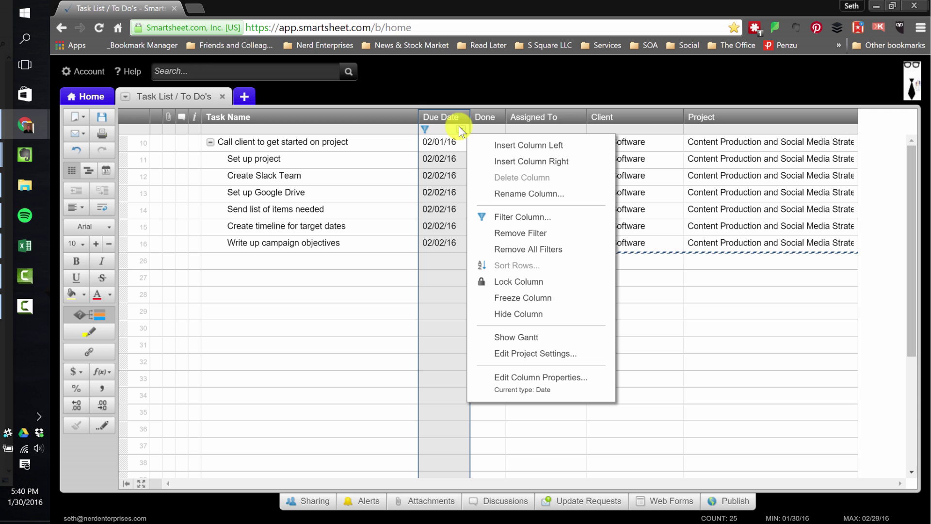
{"action": "left_click", "coordinate": [517, 231]}
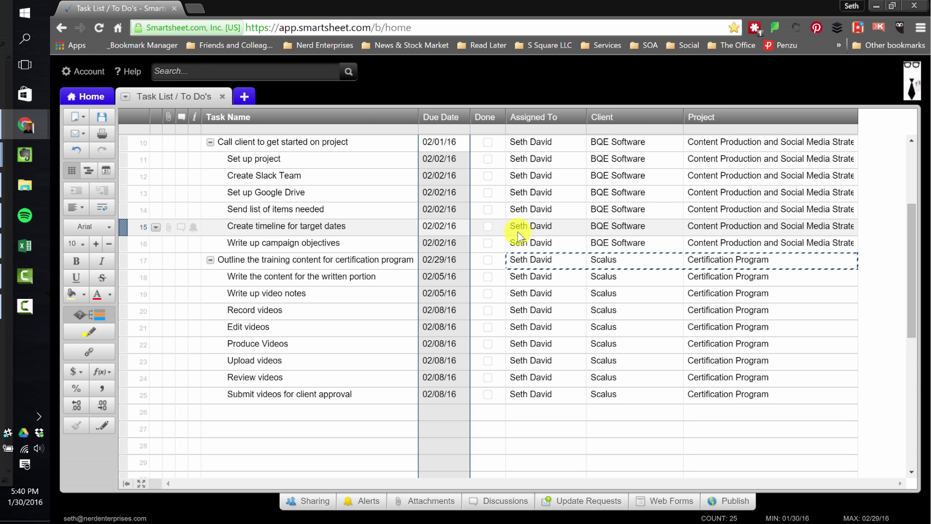
{"action": "scroll", "coordinate": [543, 257], "scroll_direction": "up", "scroll_amount": 3}
Start a Google Drive attachment on row 1's task.
{"action": "left_click", "coordinate": [311, 143]}
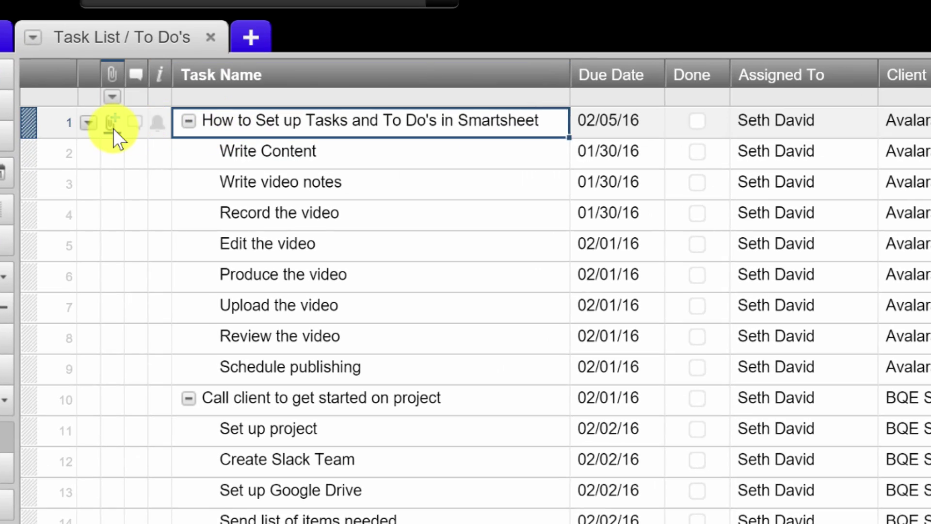
{"action": "left_click", "coordinate": [153, 139]}
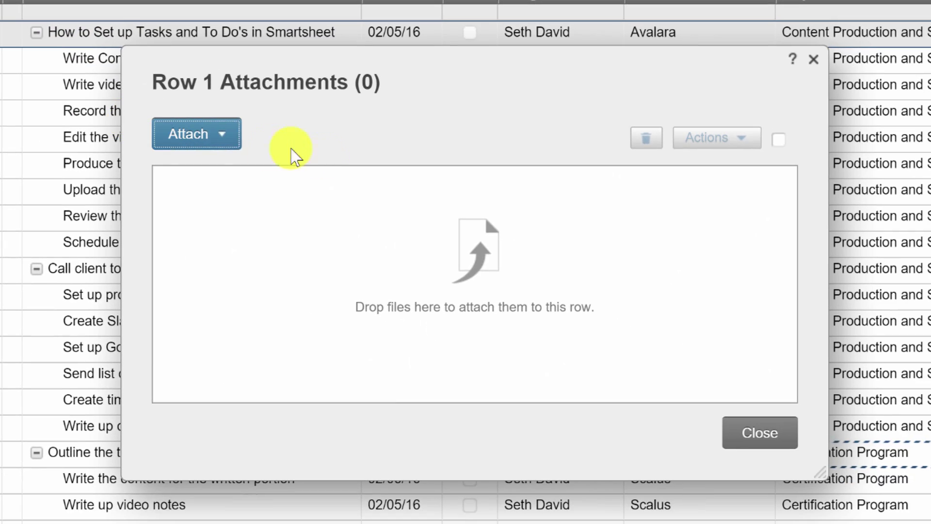
{"action": "left_click", "coordinate": [356, 214]}
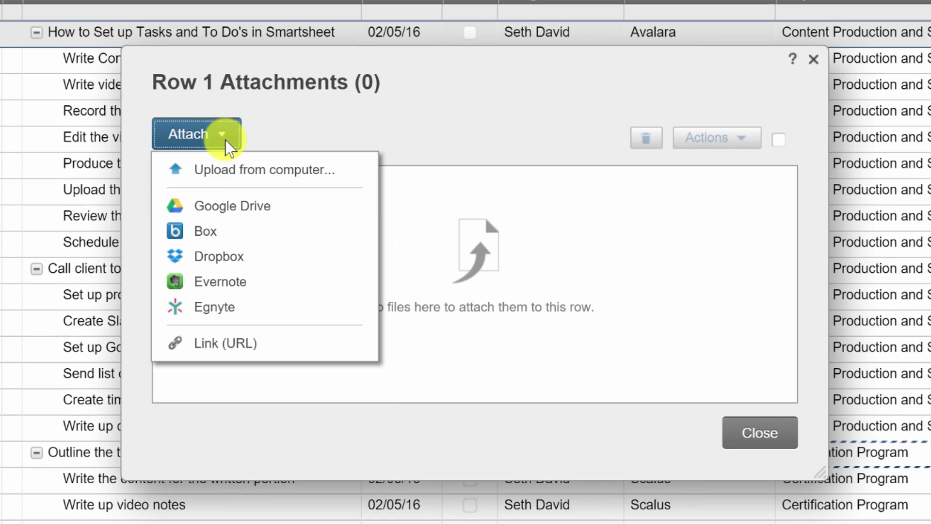
{"action": "left_click", "coordinate": [214, 208]}
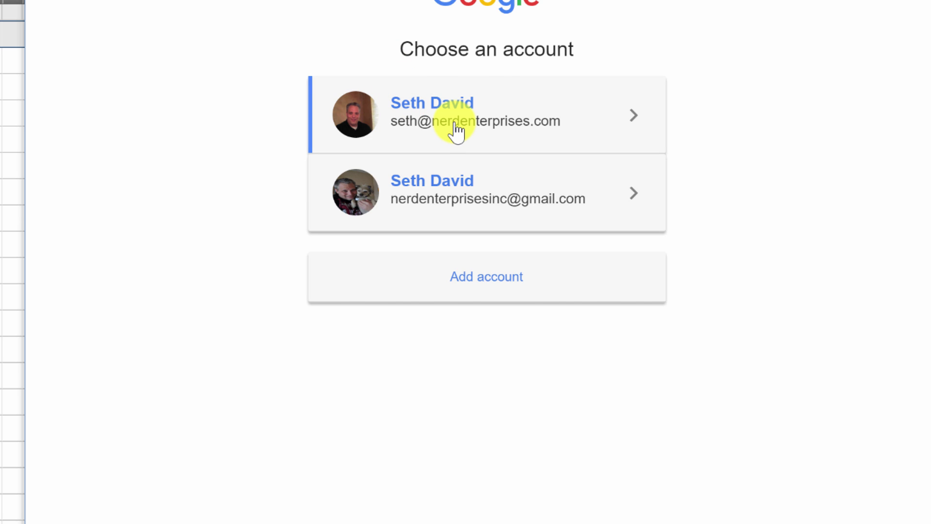
Authorize Google Drive and attach the doc 'How to Set up Tasks and To Do's in Smartsheet'.
{"action": "left_click", "coordinate": [456, 131]}
{"action": "left_click", "coordinate": [676, 365]}
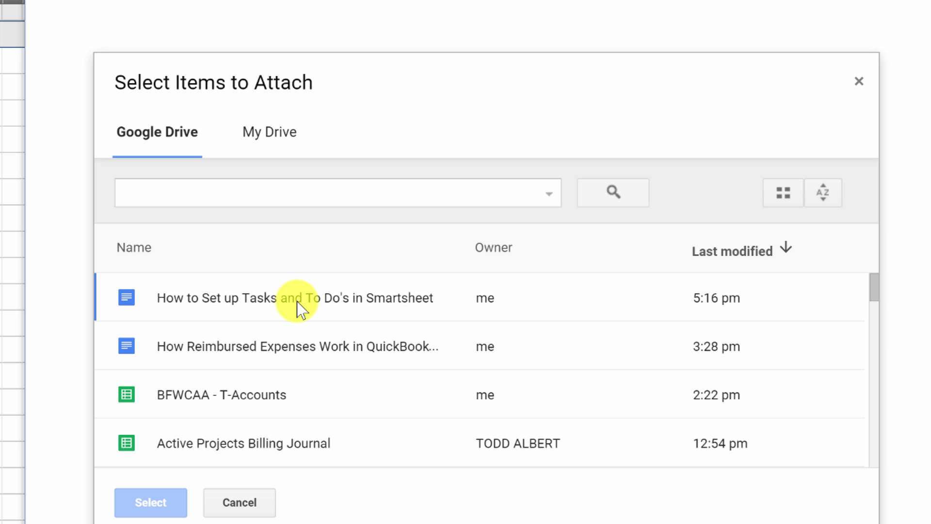
{"action": "left_click", "coordinate": [290, 302]}
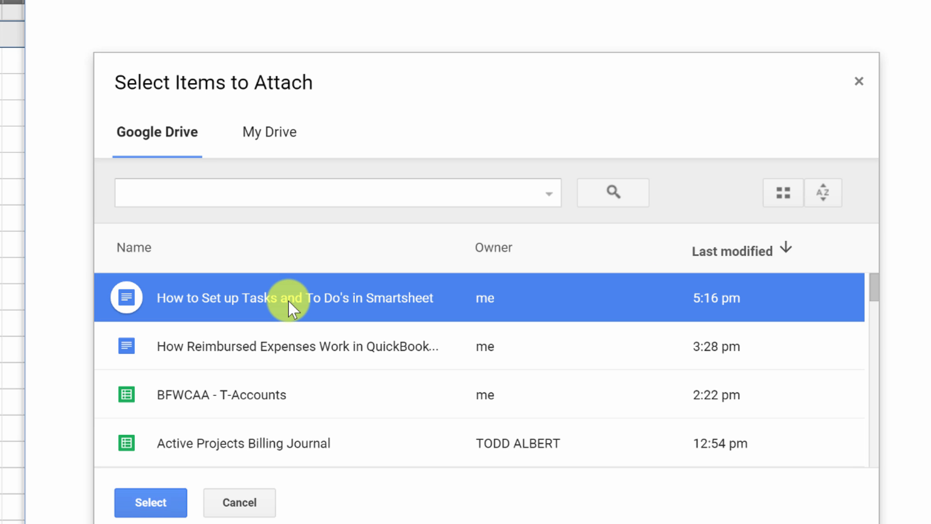
{"action": "left_click", "coordinate": [151, 503]}
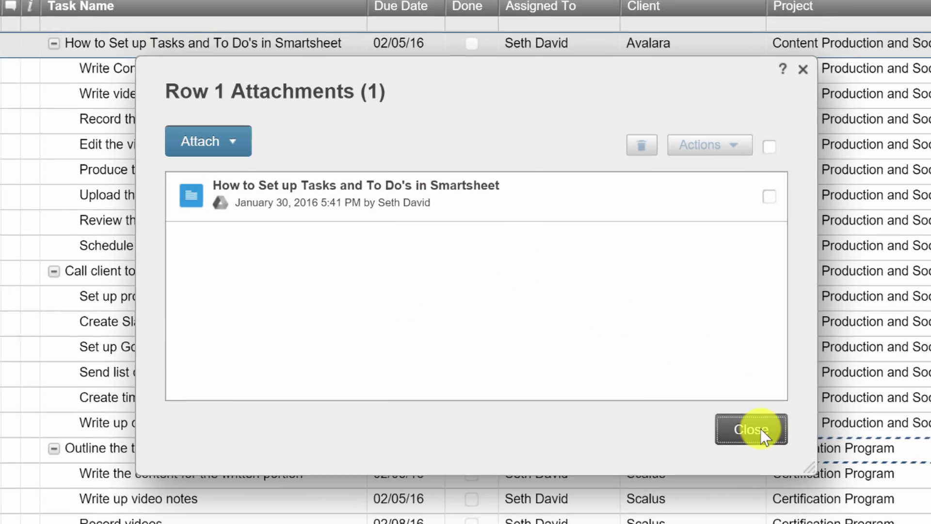
Close row 1's attachments list, then reopen it.
{"action": "left_click", "coordinate": [772, 433]}
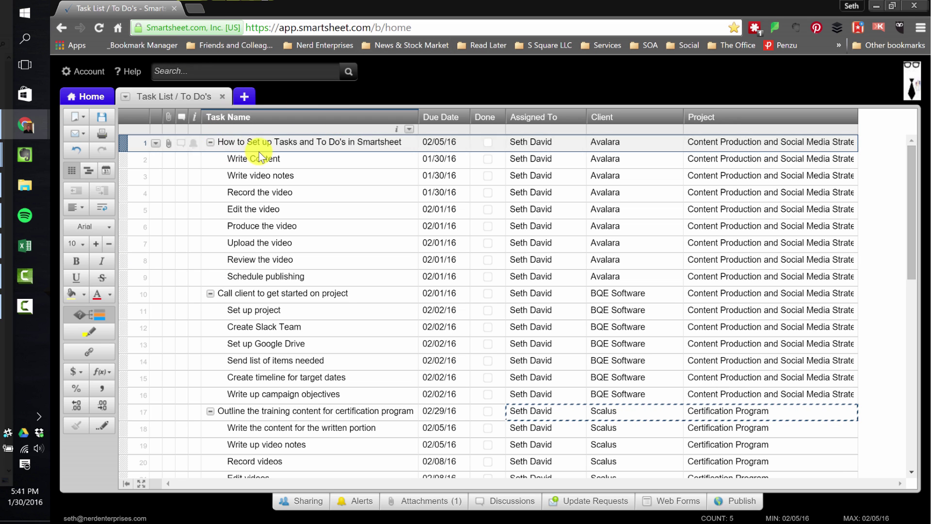
{"action": "left_click", "coordinate": [305, 144]}
{"action": "left_click", "coordinate": [169, 143]}
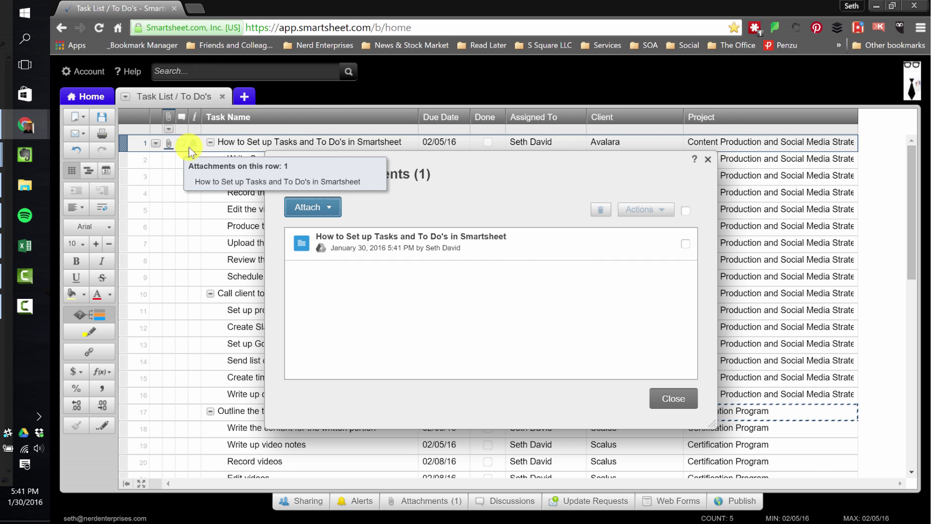
Open the attached Google Doc, look through its content, then close it.
{"action": "left_click", "coordinate": [407, 239]}
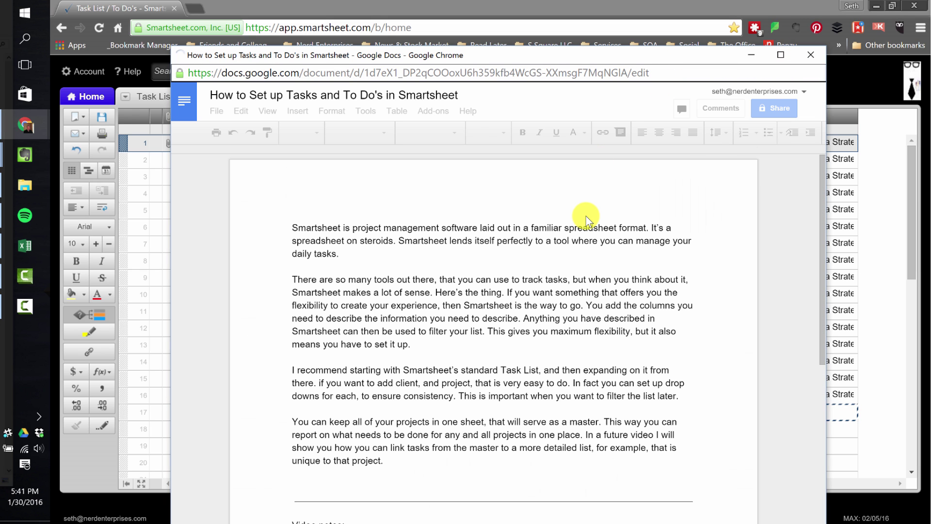
{"action": "scroll", "coordinate": [534, 215], "scroll_direction": "down", "scroll_amount": 6}
{"action": "scroll", "coordinate": [430, 270], "scroll_direction": "up", "scroll_amount": 6}
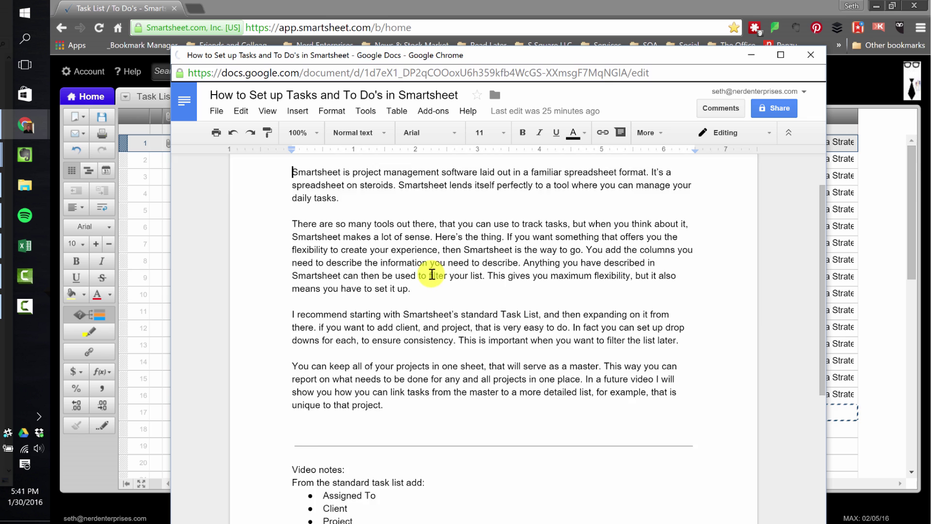
{"action": "scroll", "coordinate": [421, 267], "scroll_direction": "down", "scroll_amount": 5}
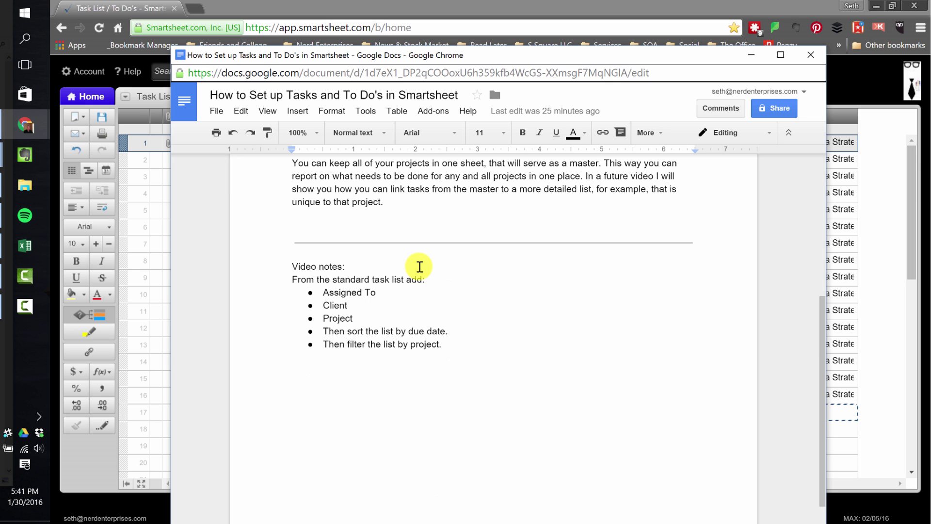
{"action": "left_click", "coordinate": [445, 343]}
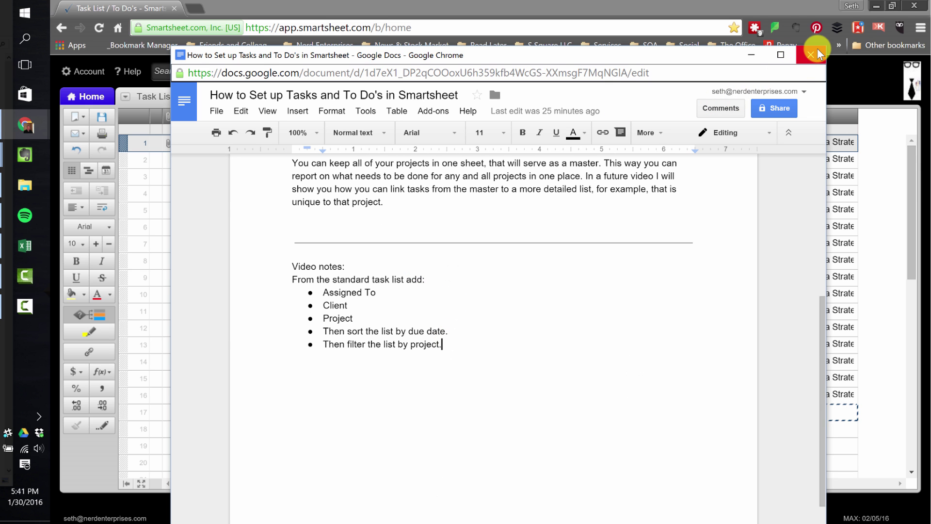
{"action": "key", "text": "ctrl+w"}
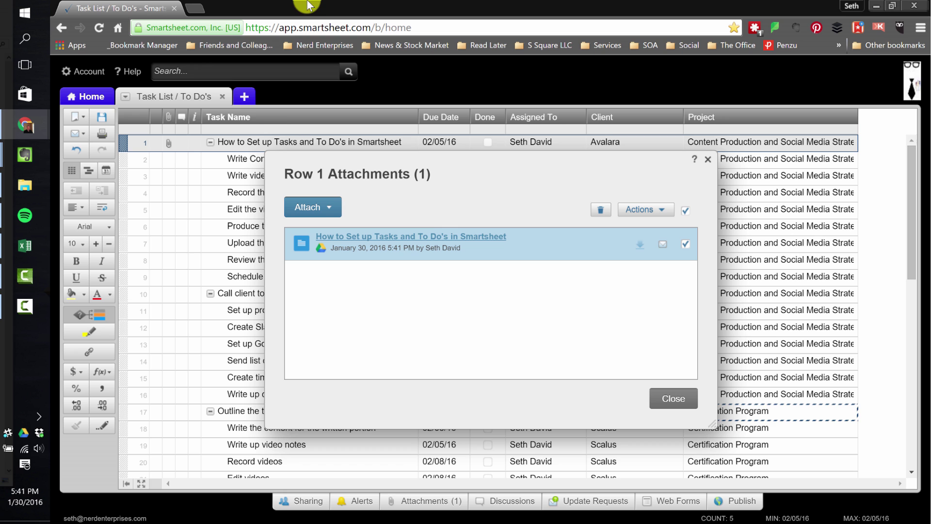
Reopen the attached doc, select its full web address, and close the popup.
{"action": "left_click", "coordinate": [406, 239]}
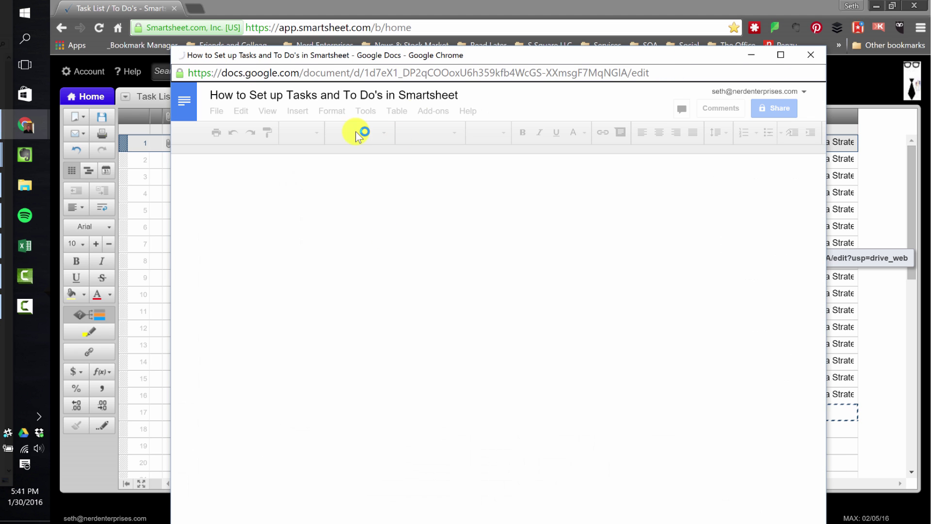
{"action": "left_click", "coordinate": [681, 74]}
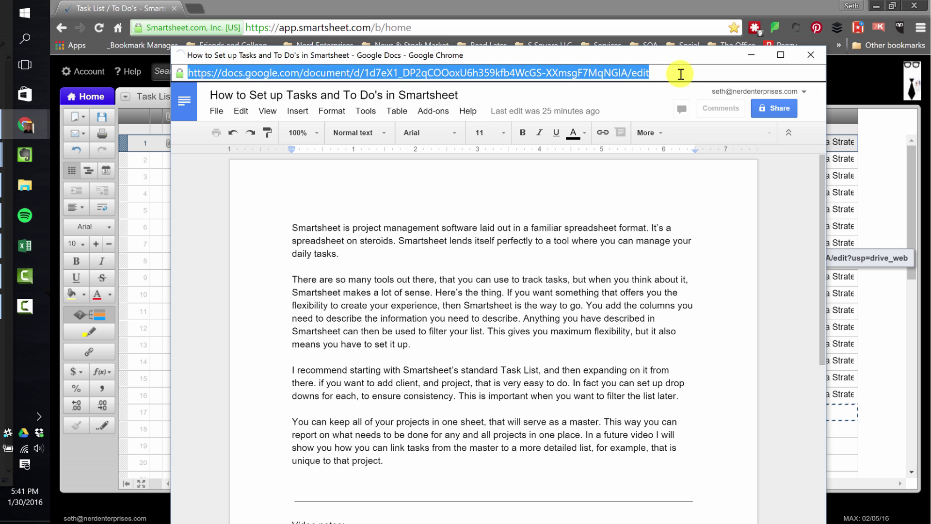
{"action": "left_click", "coordinate": [815, 54]}
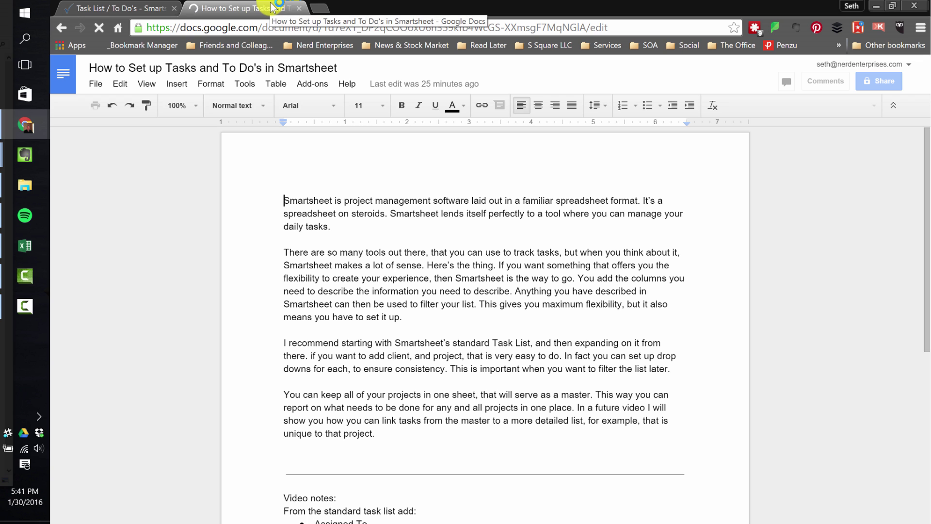
Close the Google Docs tab and row 1's attachments list, back on the sheet.
{"action": "left_click", "coordinate": [299, 9]}
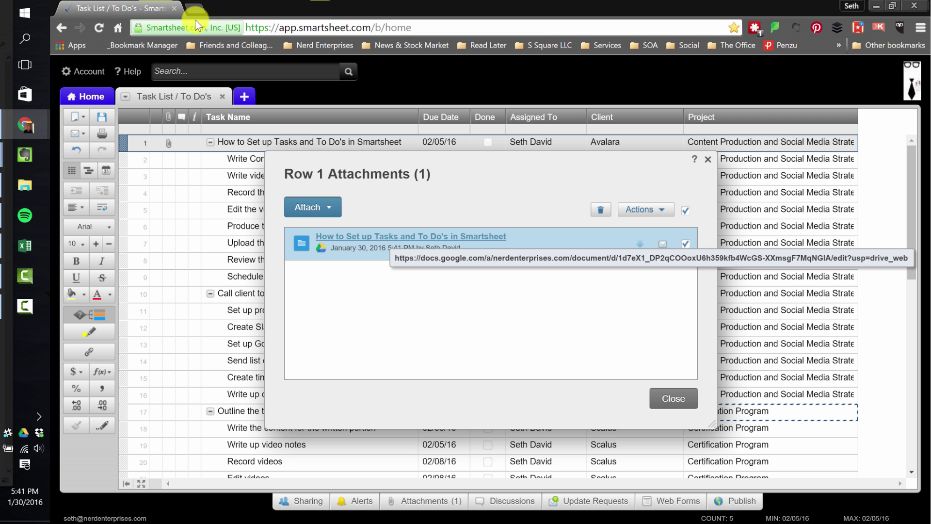
{"action": "left_click", "coordinate": [708, 159]}
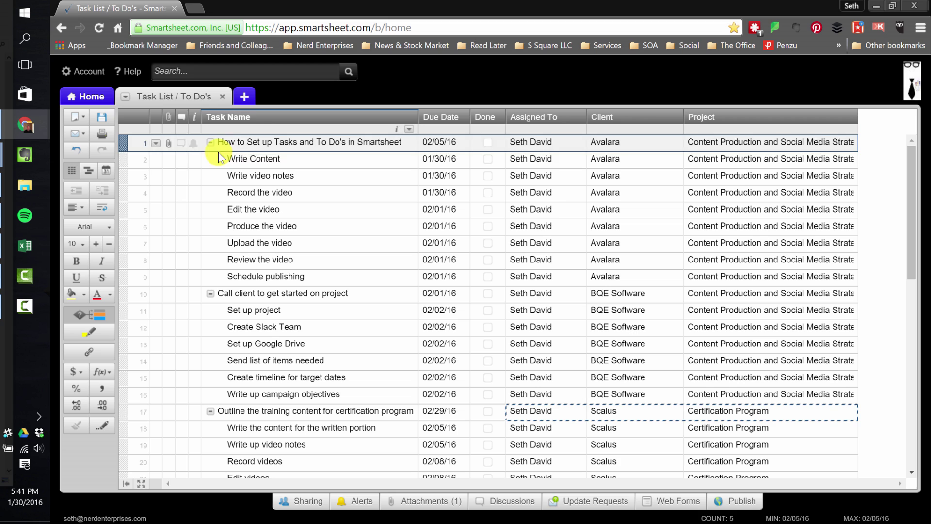
{"action": "left_click", "coordinate": [256, 141]}
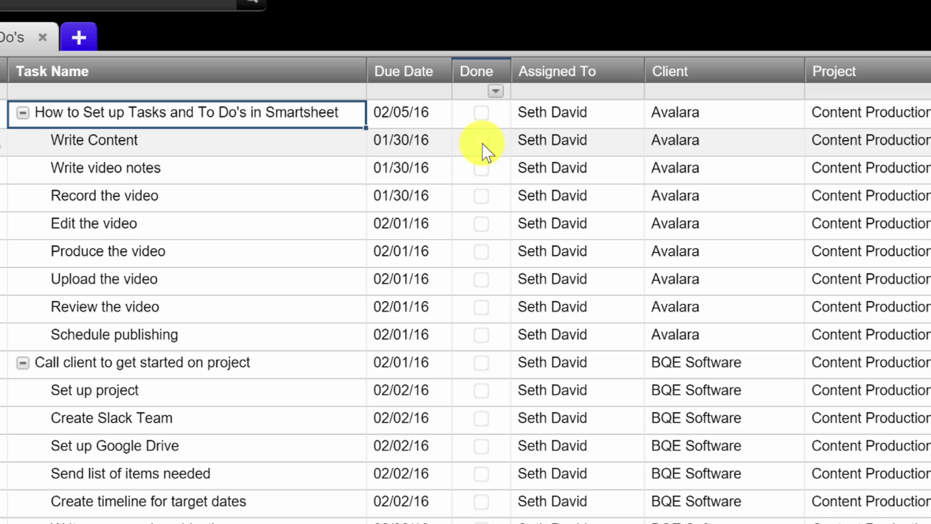
Test Done on Write Content, Write video notes and Record the video, leaving all unticked.
{"action": "left_click", "coordinate": [481, 140]}
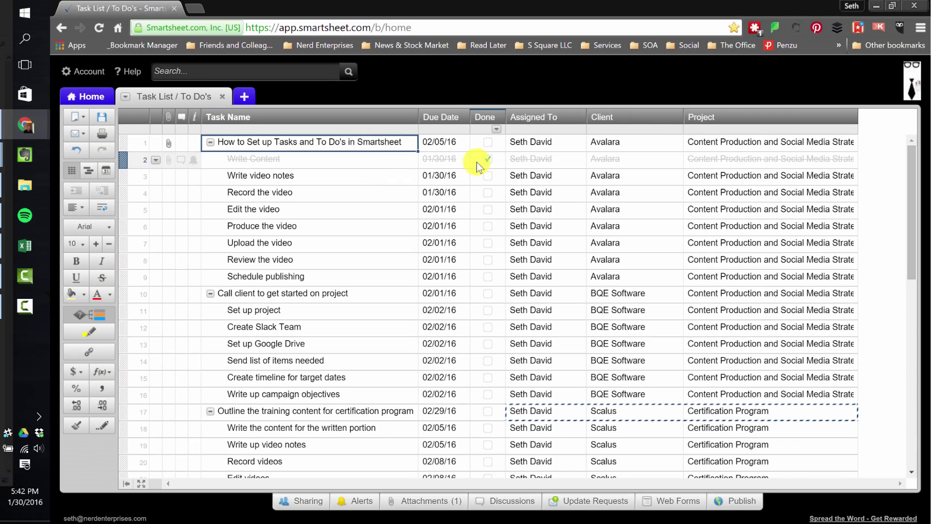
{"action": "left_click", "coordinate": [488, 175]}
{"action": "left_click", "coordinate": [489, 193]}
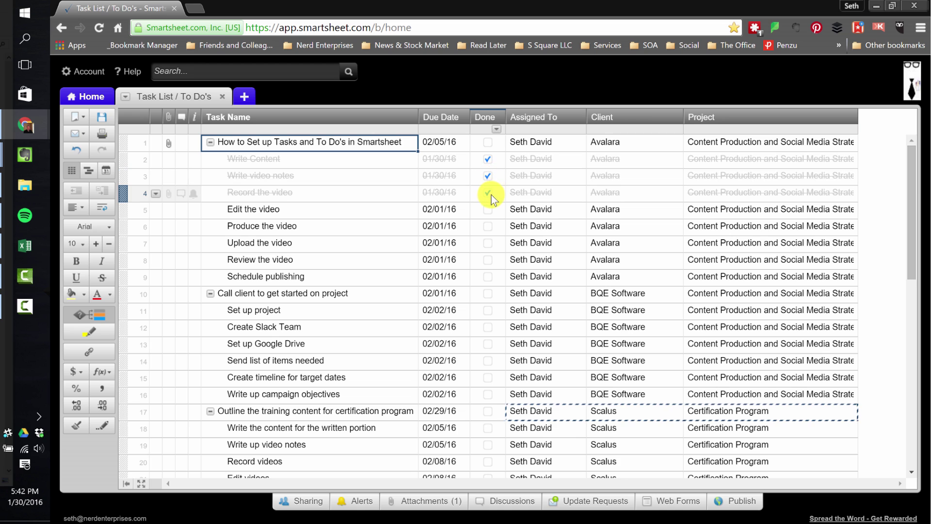
{"action": "left_click", "coordinate": [488, 194]}
{"action": "left_click", "coordinate": [488, 175]}
{"action": "left_click", "coordinate": [487, 159]}
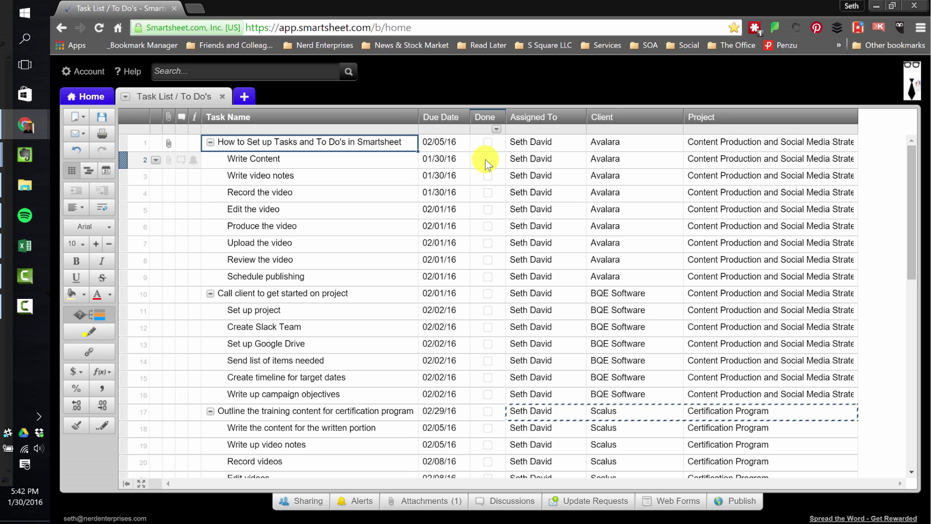
{"action": "left_click", "coordinate": [488, 175]}
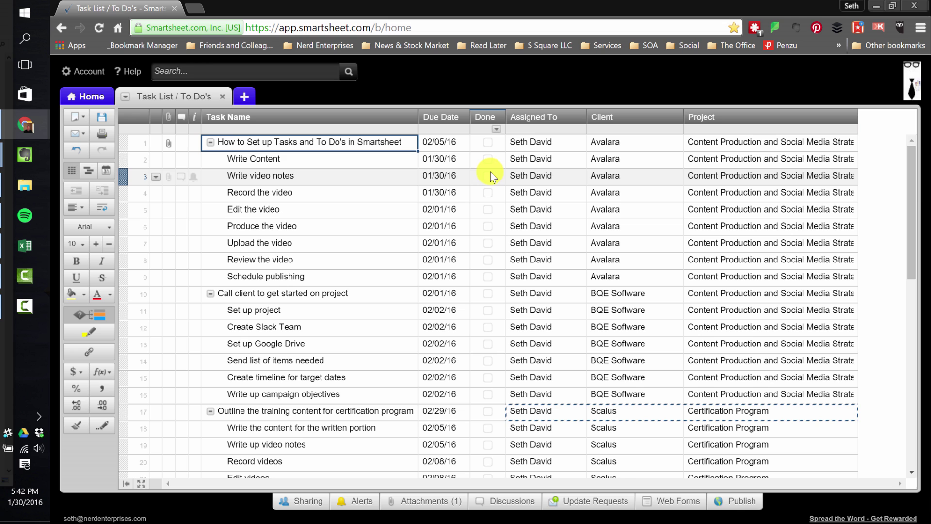
{"action": "left_click", "coordinate": [488, 175]}
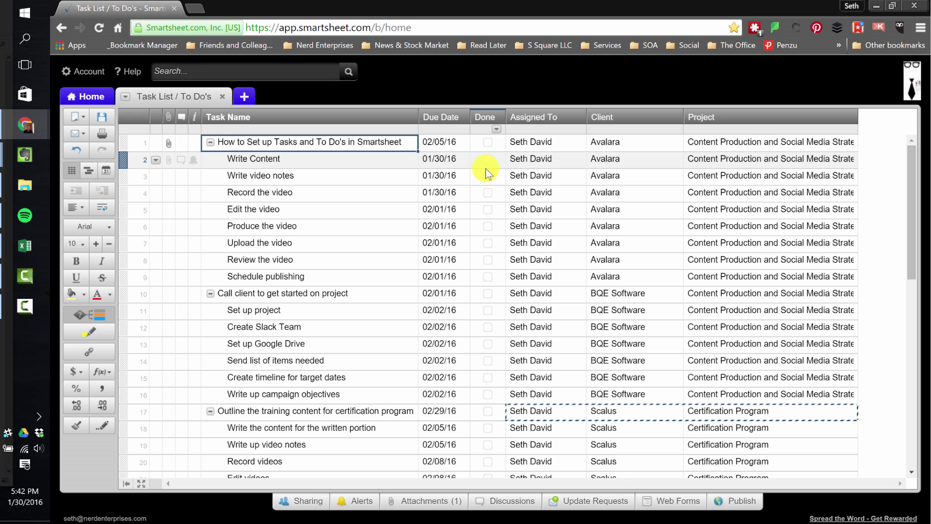
Save the sheet's changes, then return to the Task List / To Do's tab.
{"action": "left_click", "coordinate": [87, 96]}
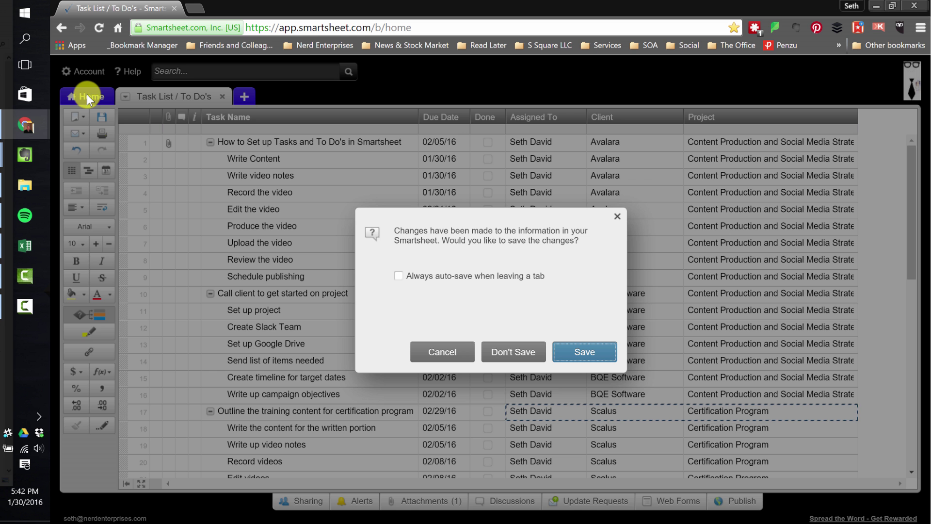
{"action": "left_click", "coordinate": [587, 351]}
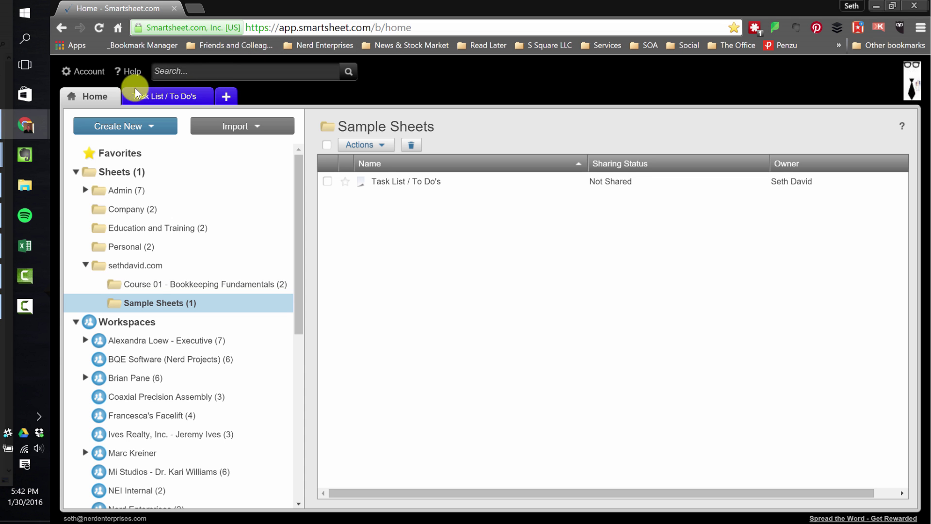
{"action": "left_click", "coordinate": [241, 96]}
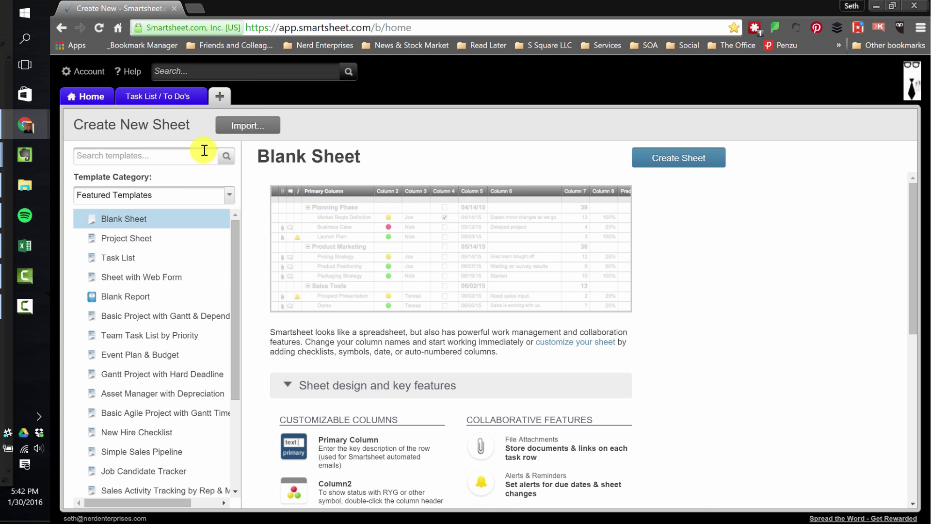
{"action": "left_click", "coordinate": [190, 97]}
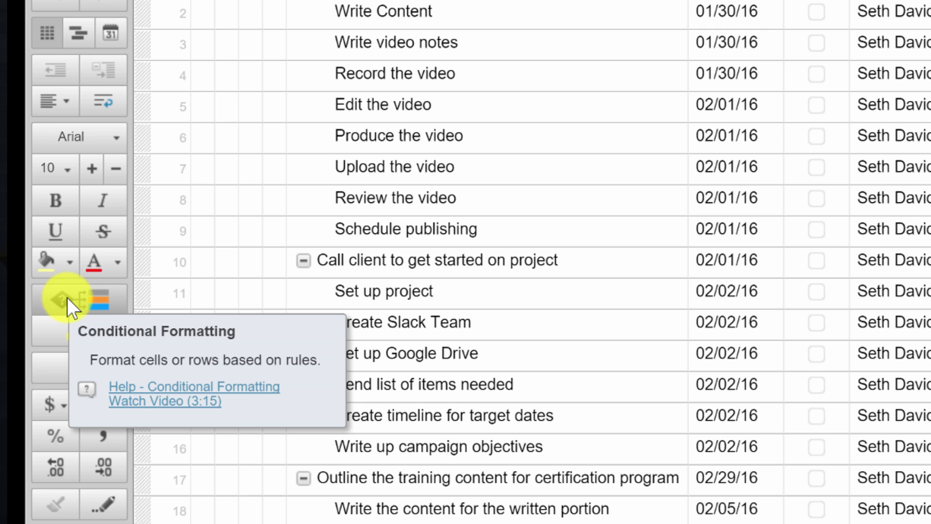
{"action": "left_click", "coordinate": [67, 297]}
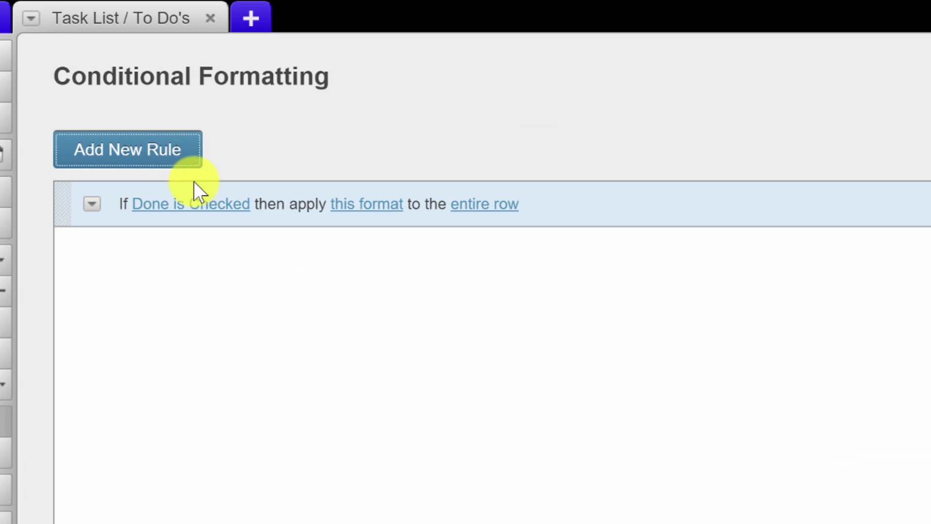
{"action": "left_click", "coordinate": [181, 204]}
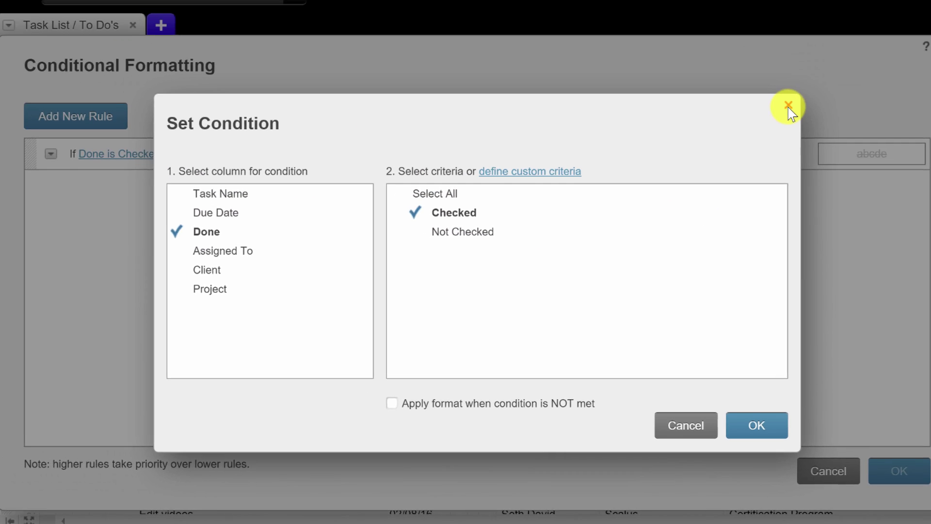
{"action": "left_click", "coordinate": [763, 32]}
{"action": "left_click", "coordinate": [273, 177]}
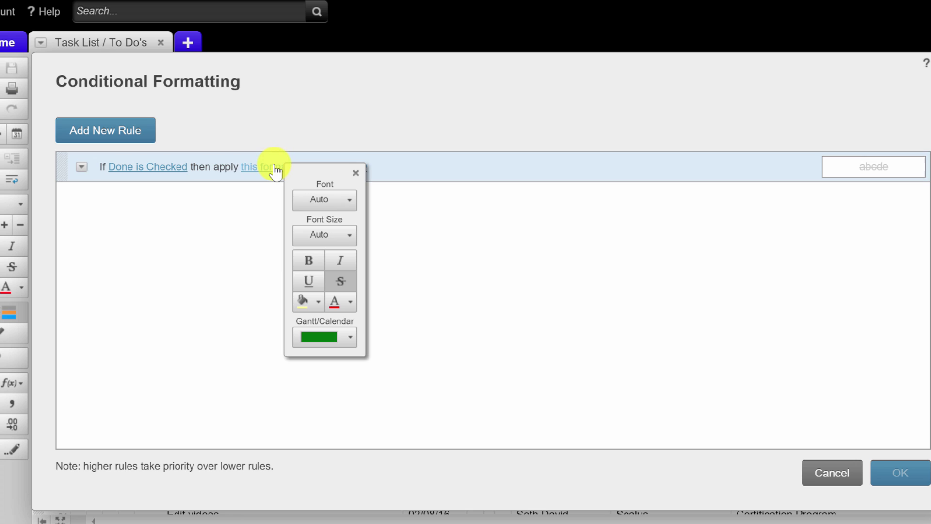
{"action": "left_click", "coordinate": [342, 281]}
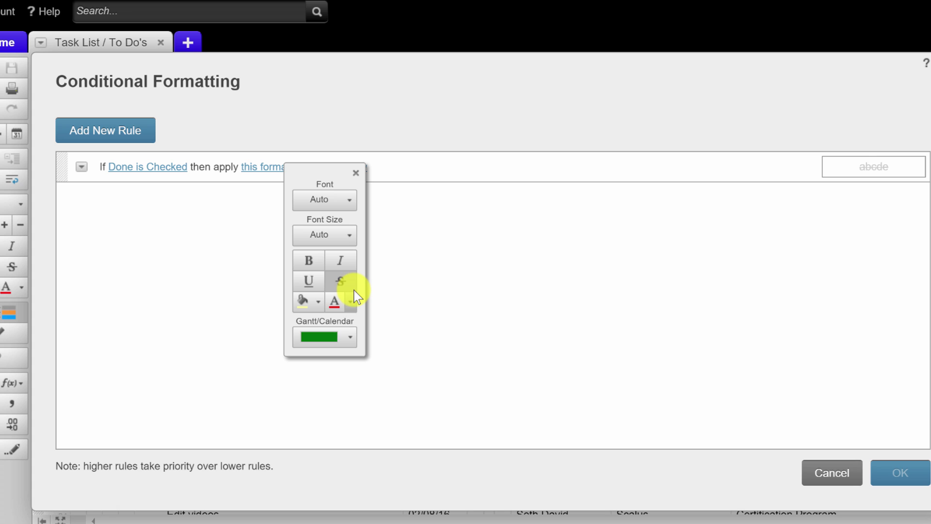
{"action": "left_click", "coordinate": [349, 301]}
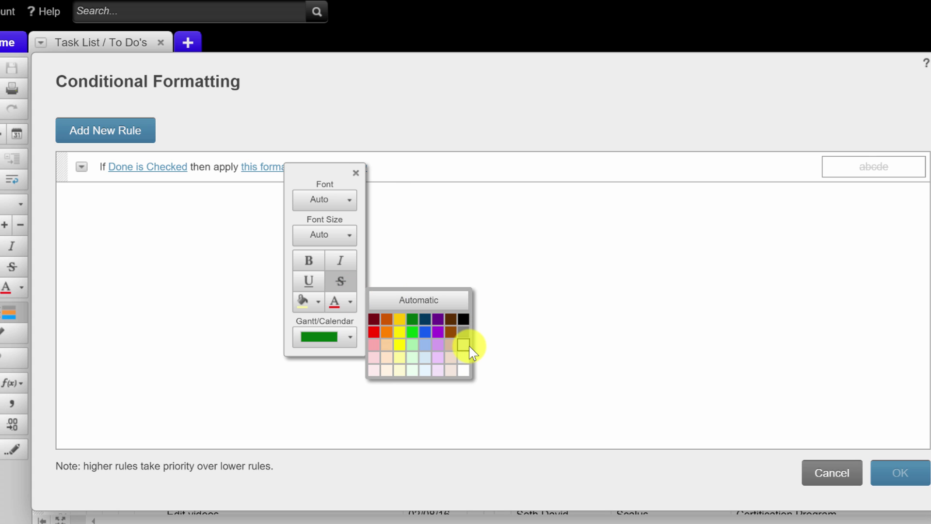
{"action": "left_click", "coordinate": [759, 320]}
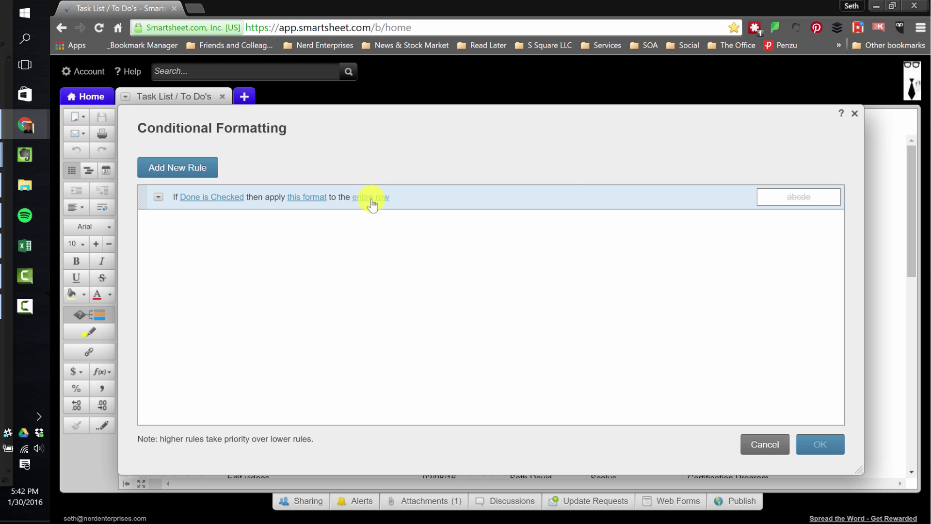
{"action": "left_click", "coordinate": [372, 198]}
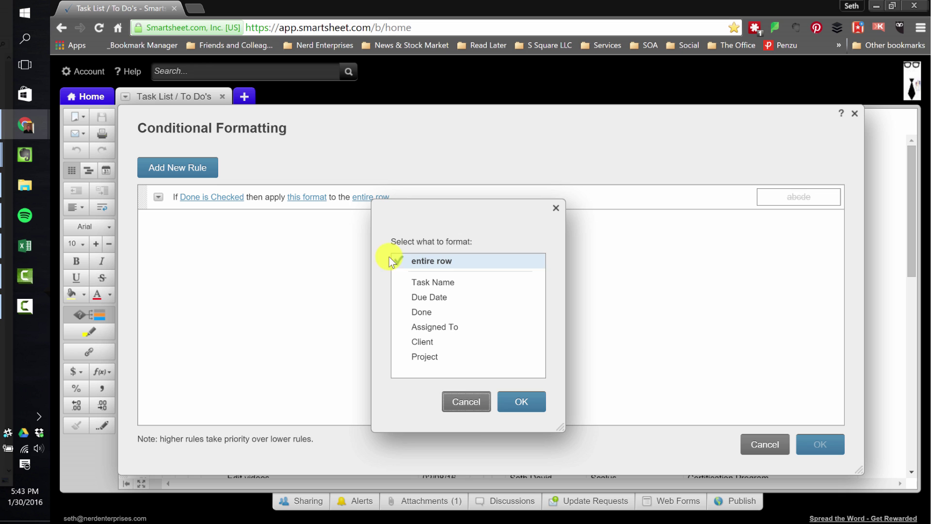
{"action": "left_click", "coordinate": [465, 401]}
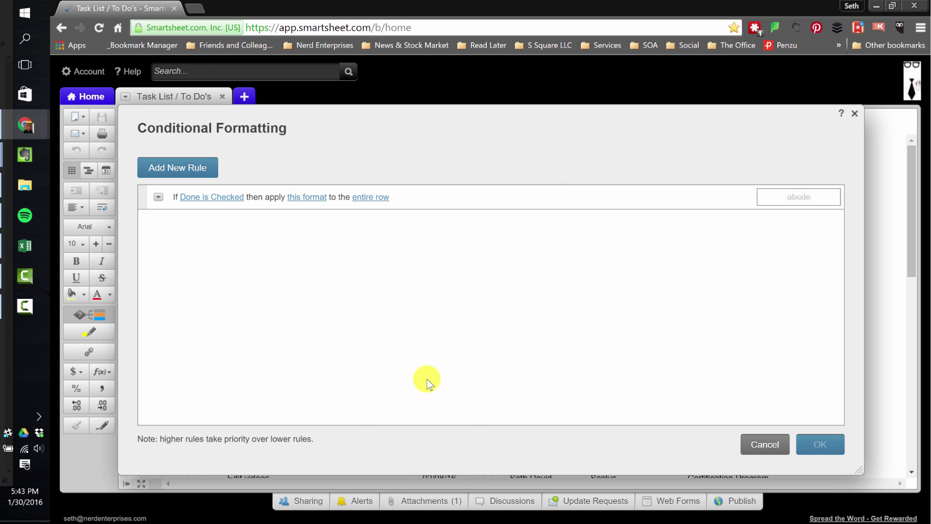
{"action": "left_click", "coordinate": [767, 451]}
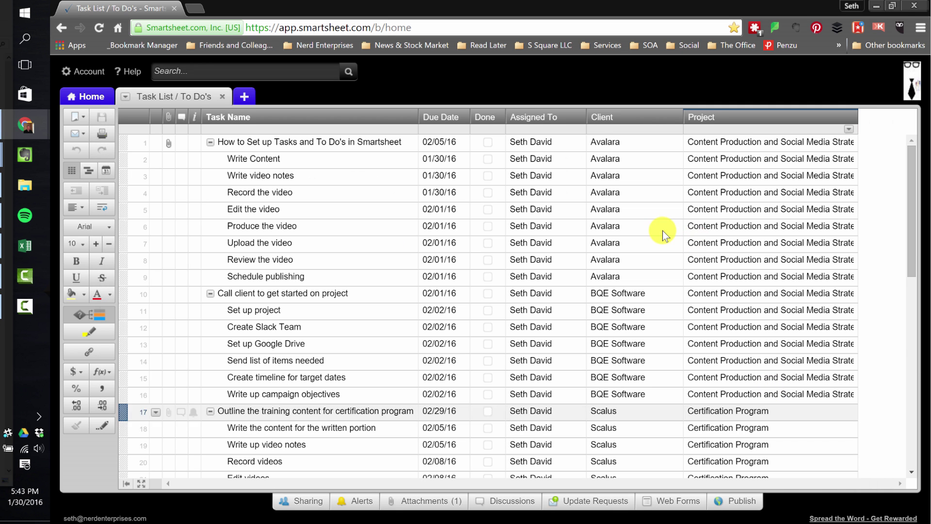
{"action": "left_click", "coordinate": [488, 159]}
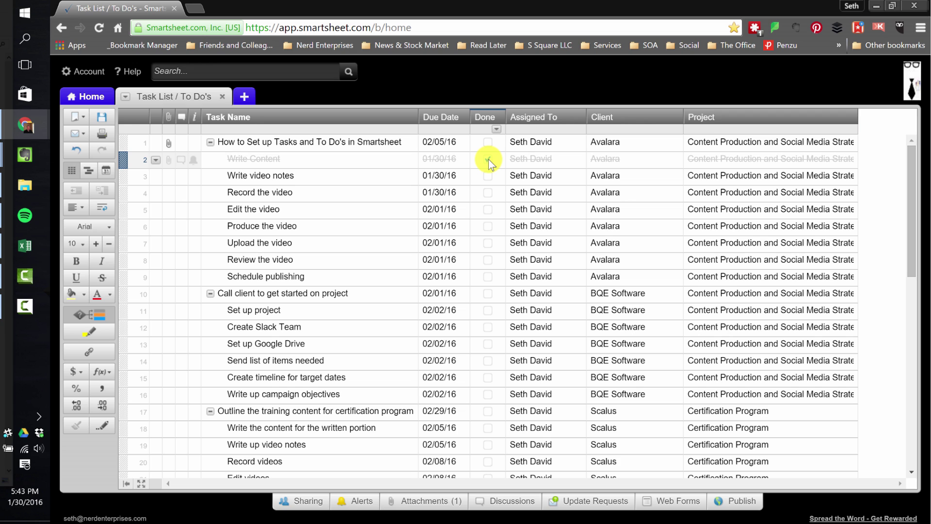
{"action": "left_click", "coordinate": [488, 159]}
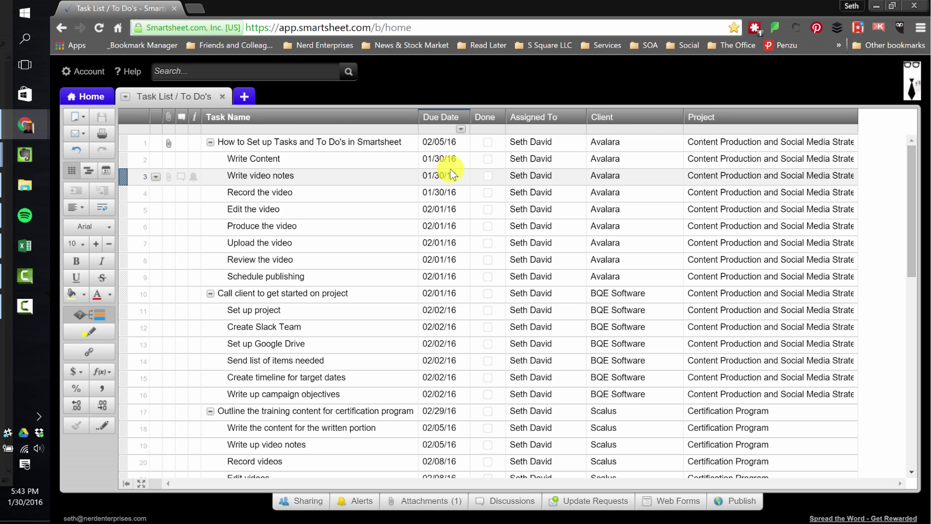
{"action": "mouse_move", "coordinate": [169, 143]}
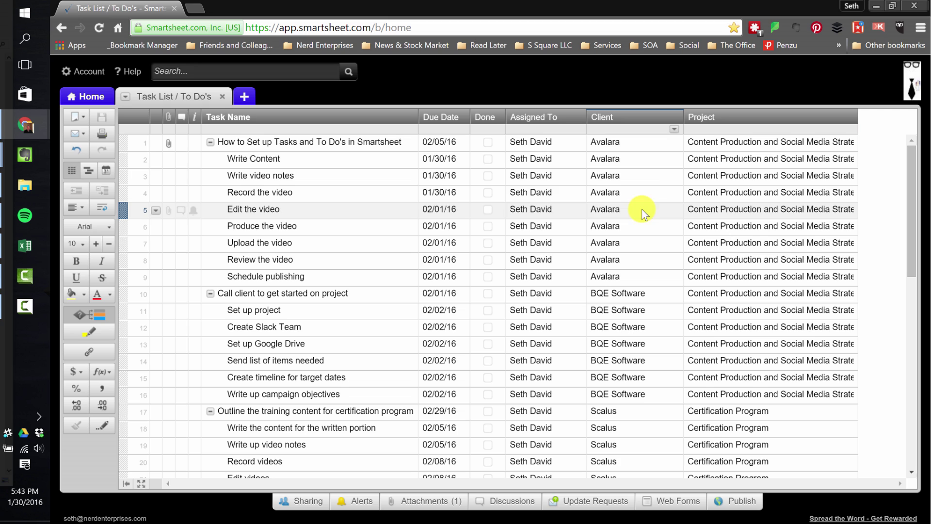
{"action": "mouse_move", "coordinate": [531, 154]}
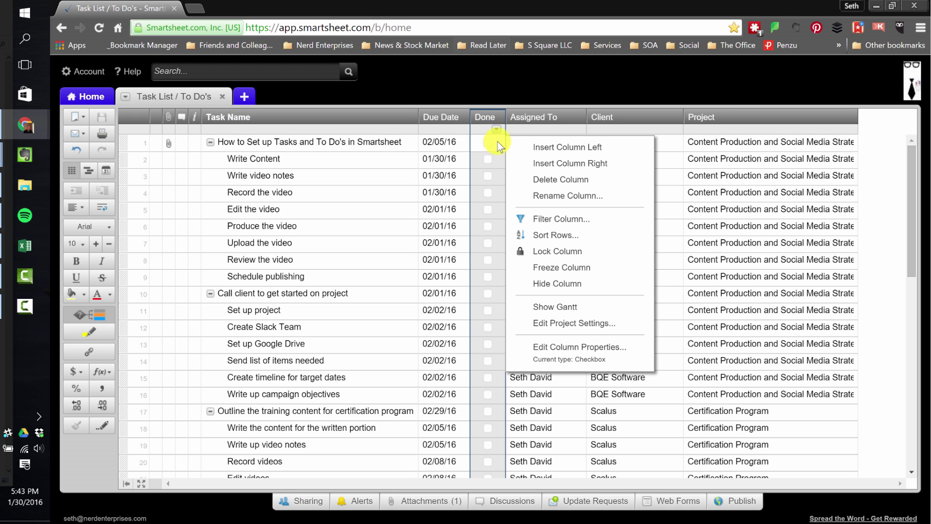
{"action": "left_click", "coordinate": [317, 158]}
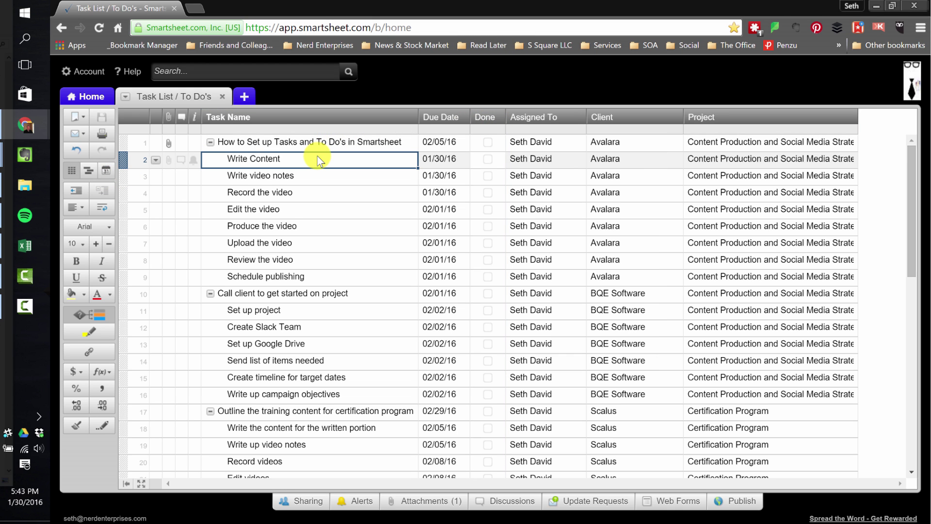